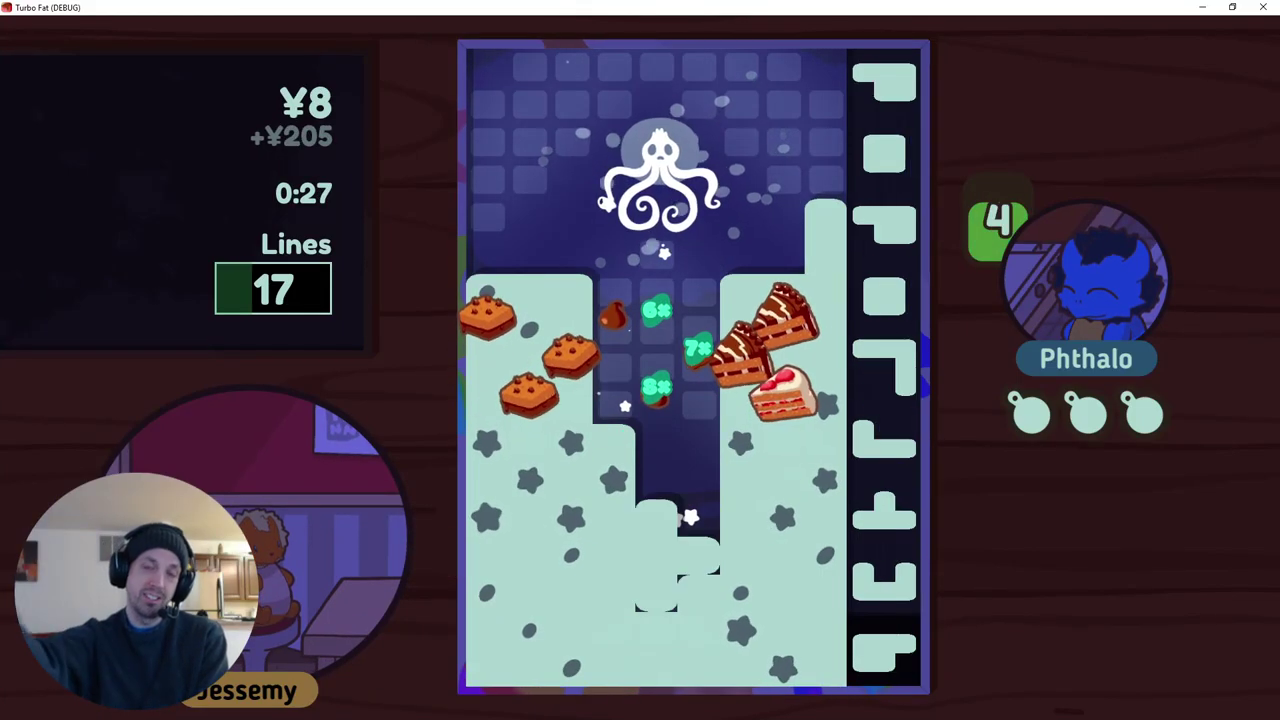
Step: Rotate the falling pieces and stack the square and corner pieces on the left stack while clearing lines in Turbo Fat
key("Up")
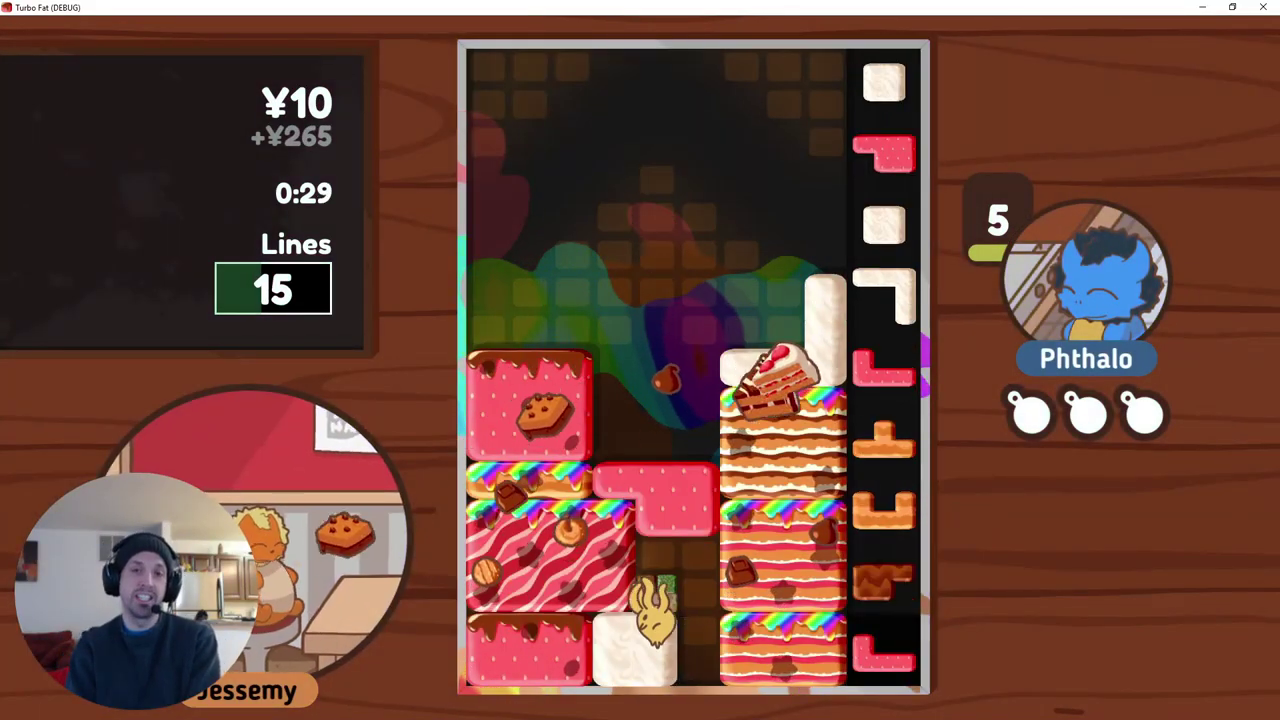
key("Up")
key("Up")
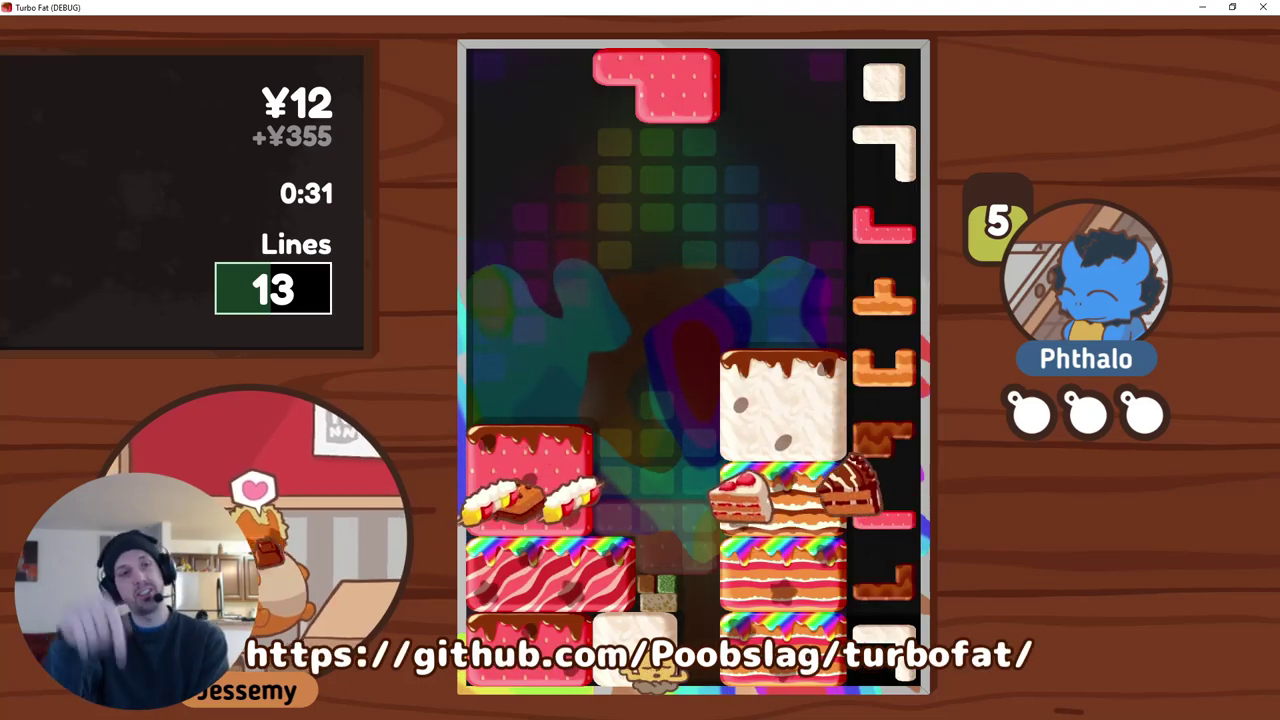
key("Left")
key("Up")
key("Left")
key("Up")
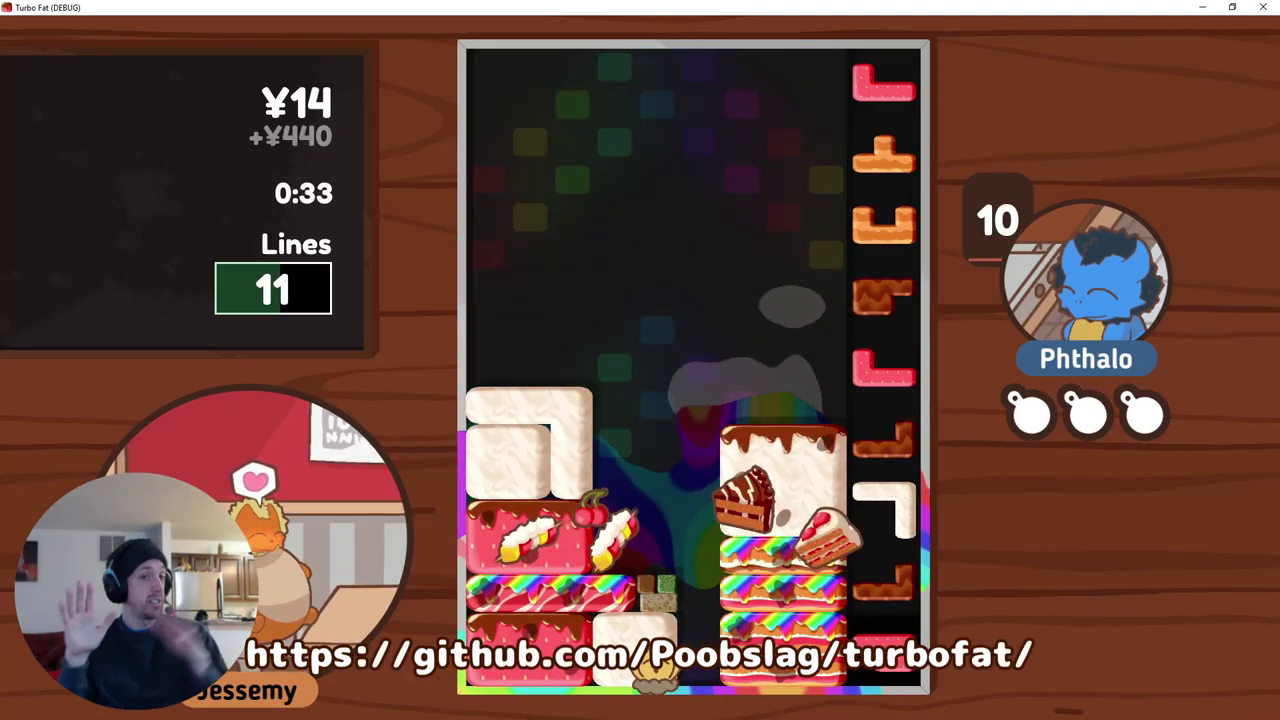
Step: Place the pink L piece, then drop the T piece and the rotated U piece onto the right stack
key("Up")
key("Up")
key("space")
key("Right")
key("space")
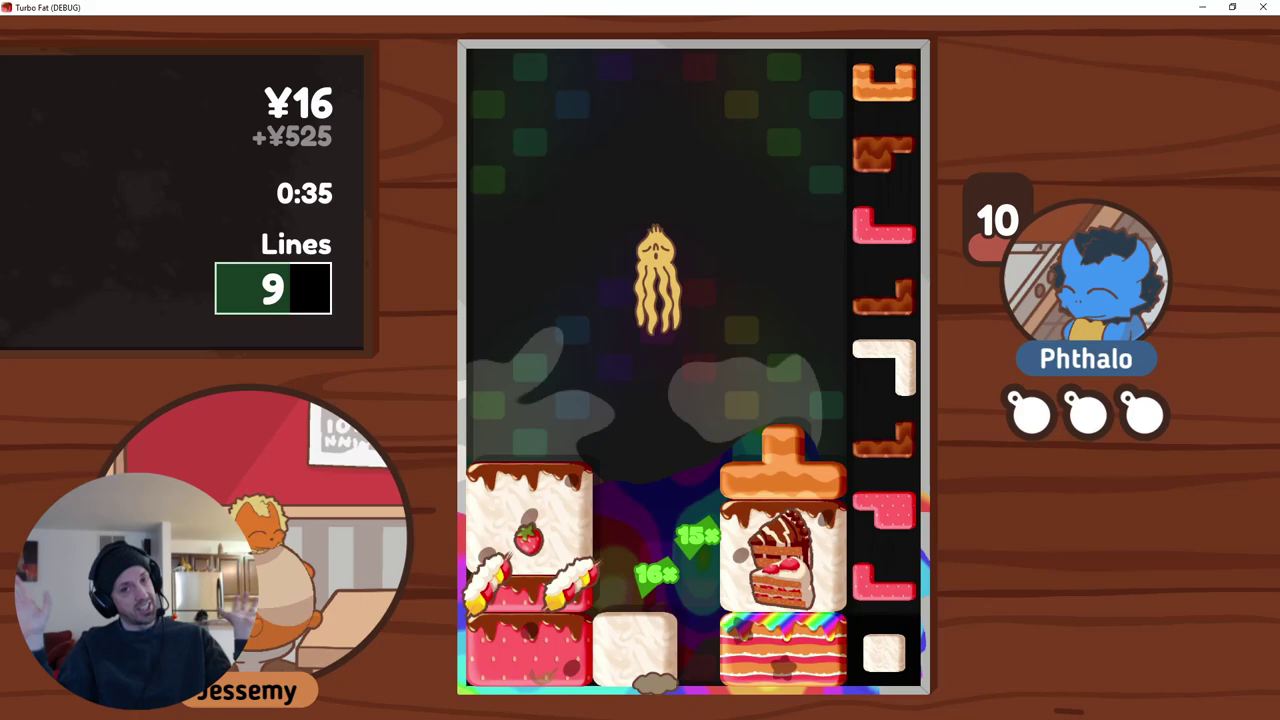
key("Up")
key("Up")
key("Right")
key("space")
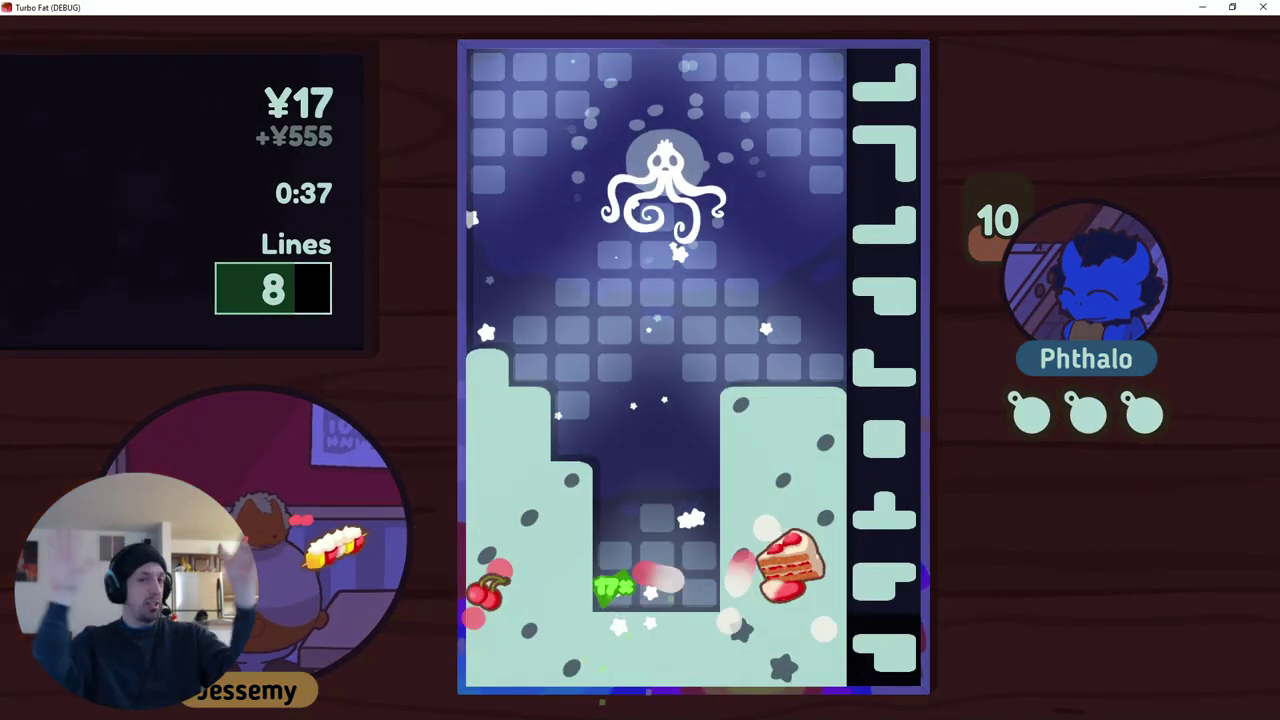
Step: Complete the box on the left stack with the rotated L piece and drop the corner piece along the right wall
key("z")
key("Left")
key("Left")
key("space")
key("Up")
key("Right")
key("Right")
key("Right")
key("space")
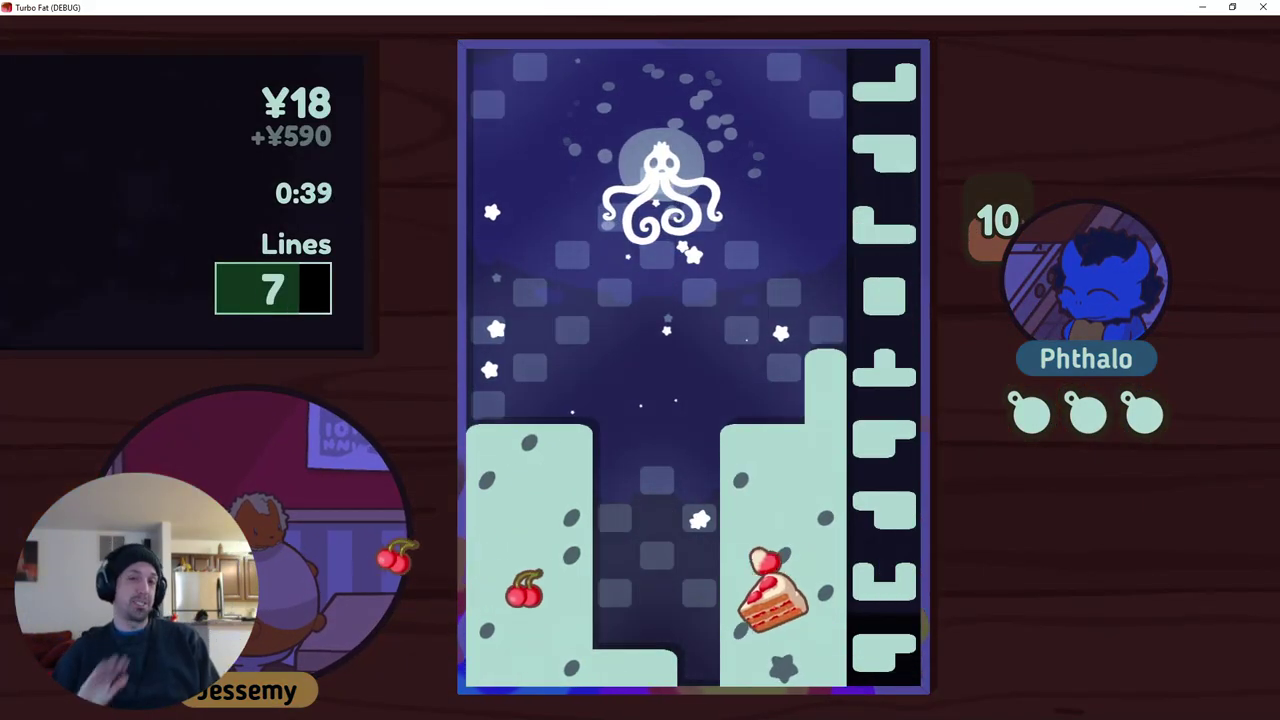
Step: Clear lines in the centre gap, then drop the pink L piece on the left stack and the square piece on the right stack
key("Up")
key("Up")
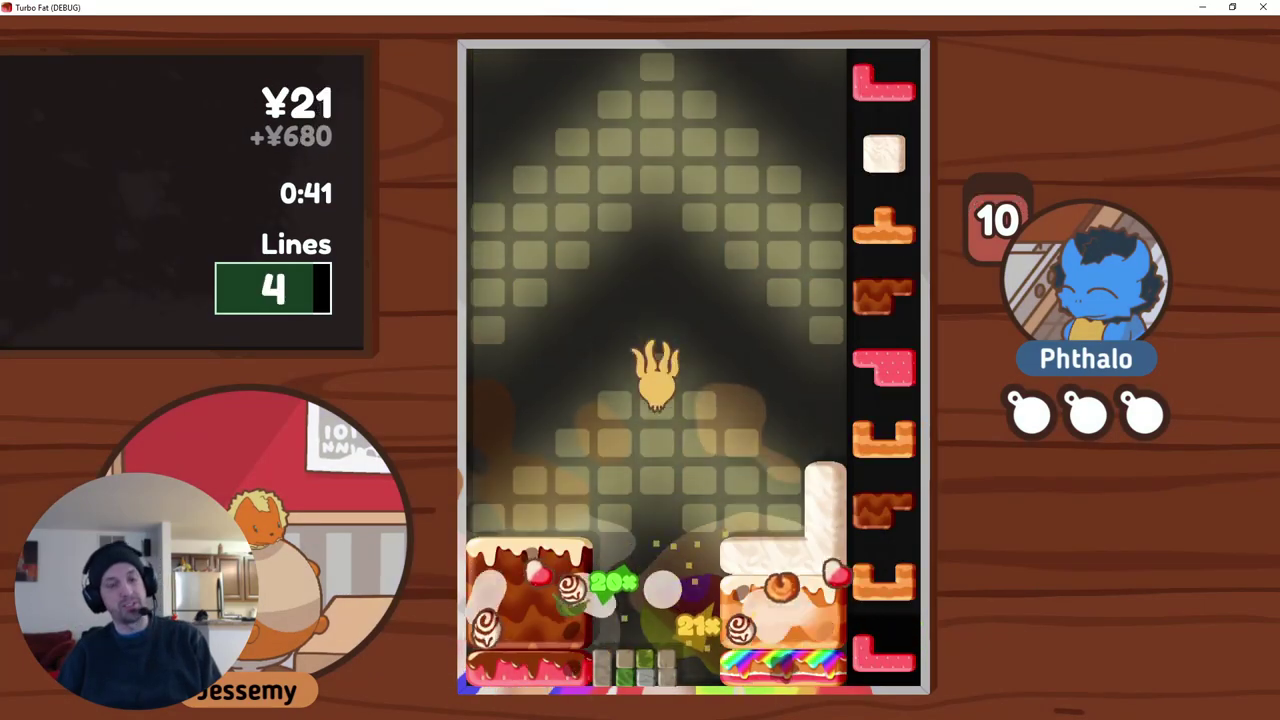
key("Left")
key("space")
key("Right")
key("Left")
key("space")
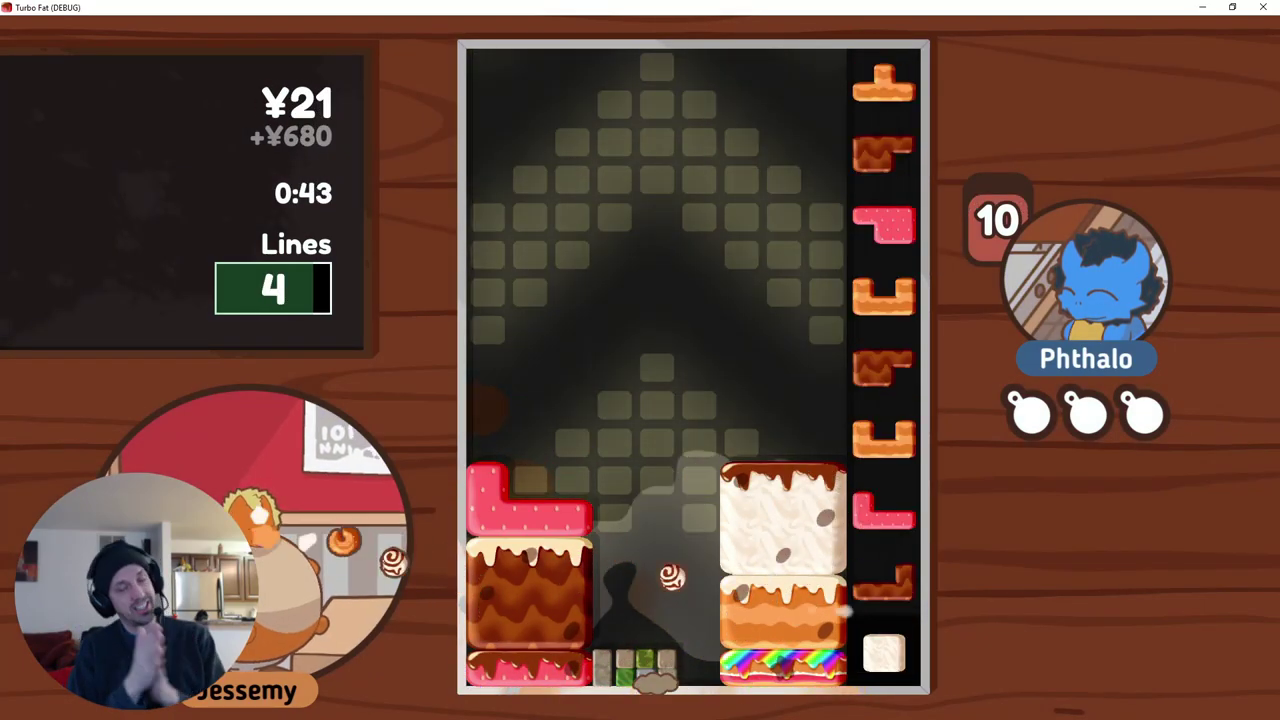
Step: Stand the T piece on the right stack with the U piece and fill the pink box on the left stack
key("Right")
key("z")
key("space")
key("Up")
key("space")
key("Left")
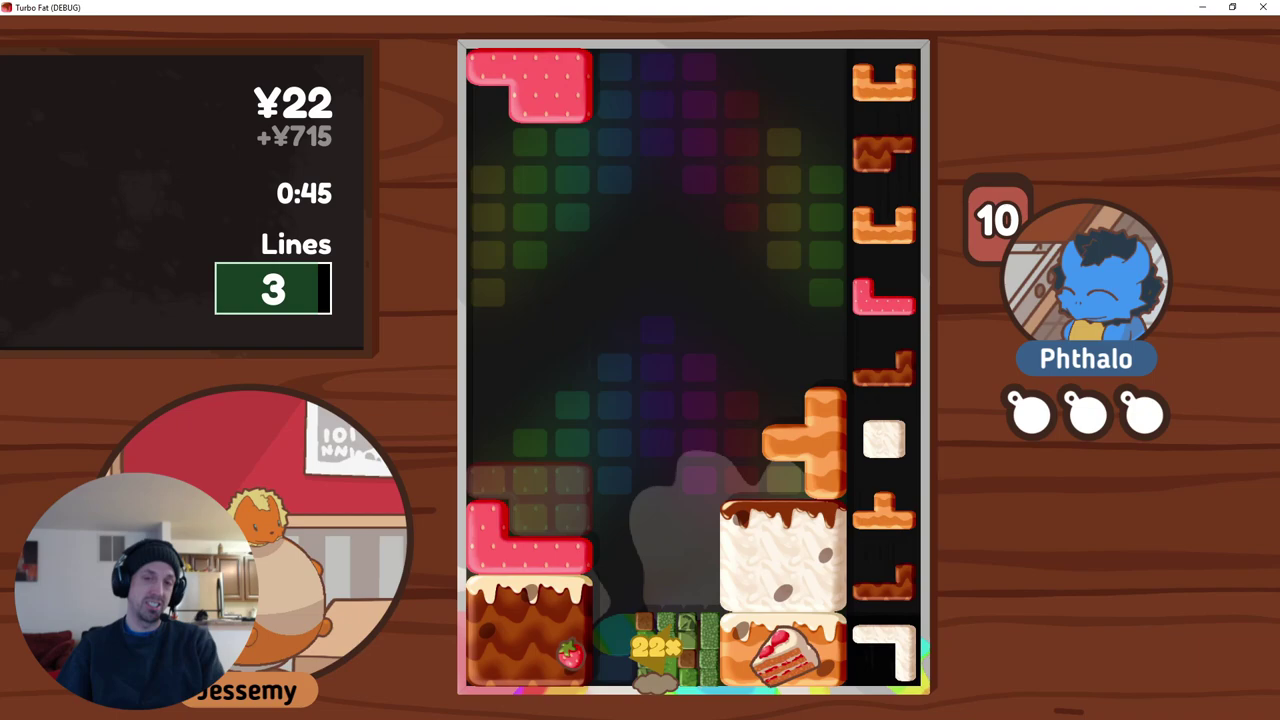
key("Up")
key("Up")
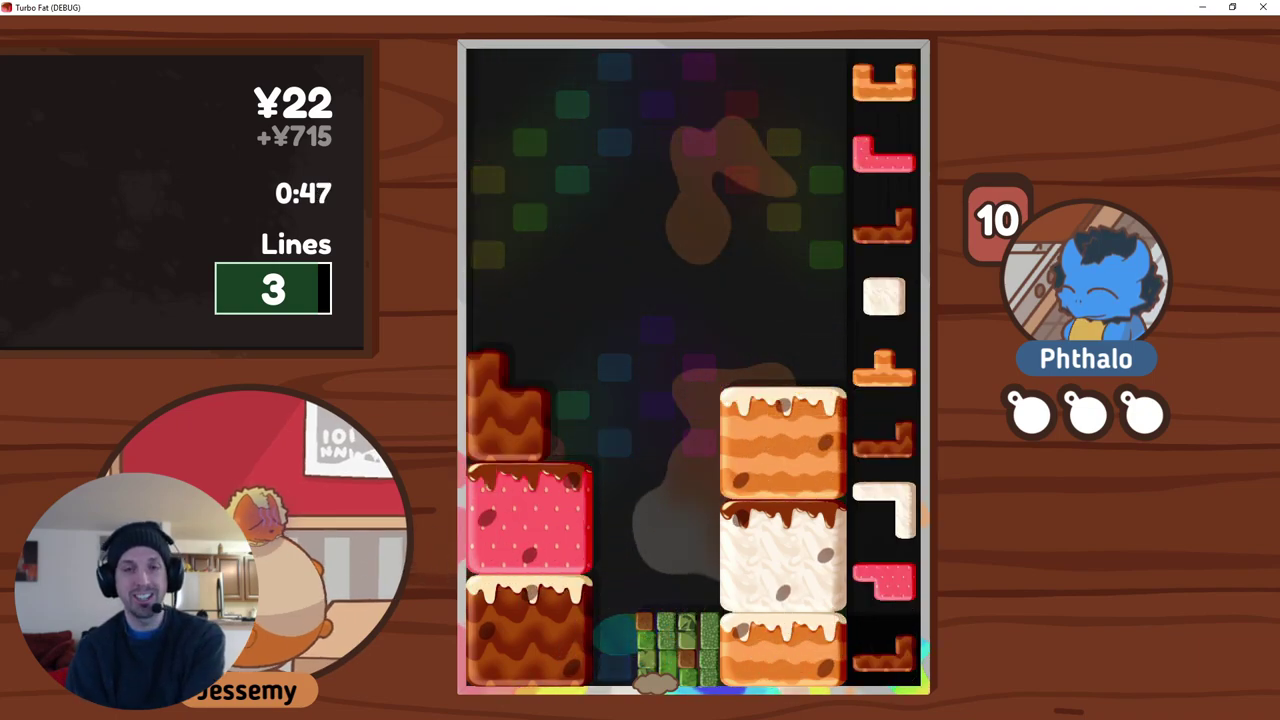
key("Up")
key("Up")
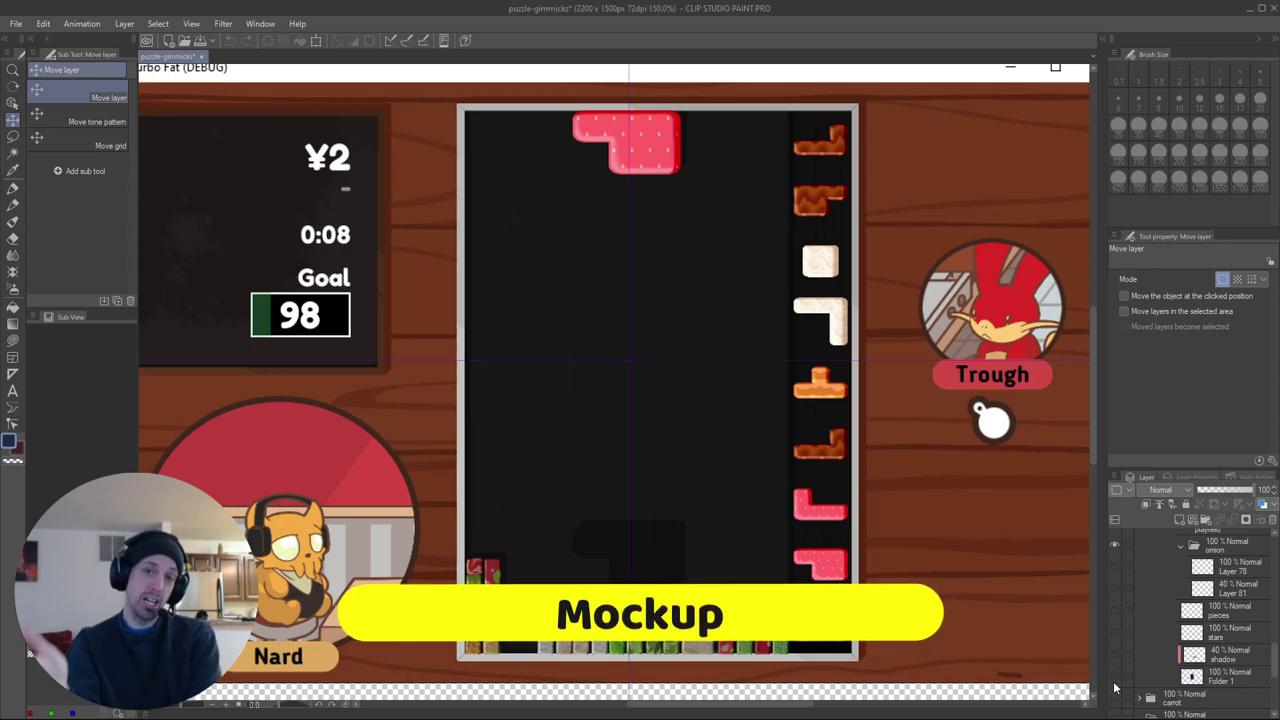
Step: In the Clip Studio Paint mockup, show Folder 1 and the shadow, stars, pieces and onion layers of the playfield
left_click(1114, 677)
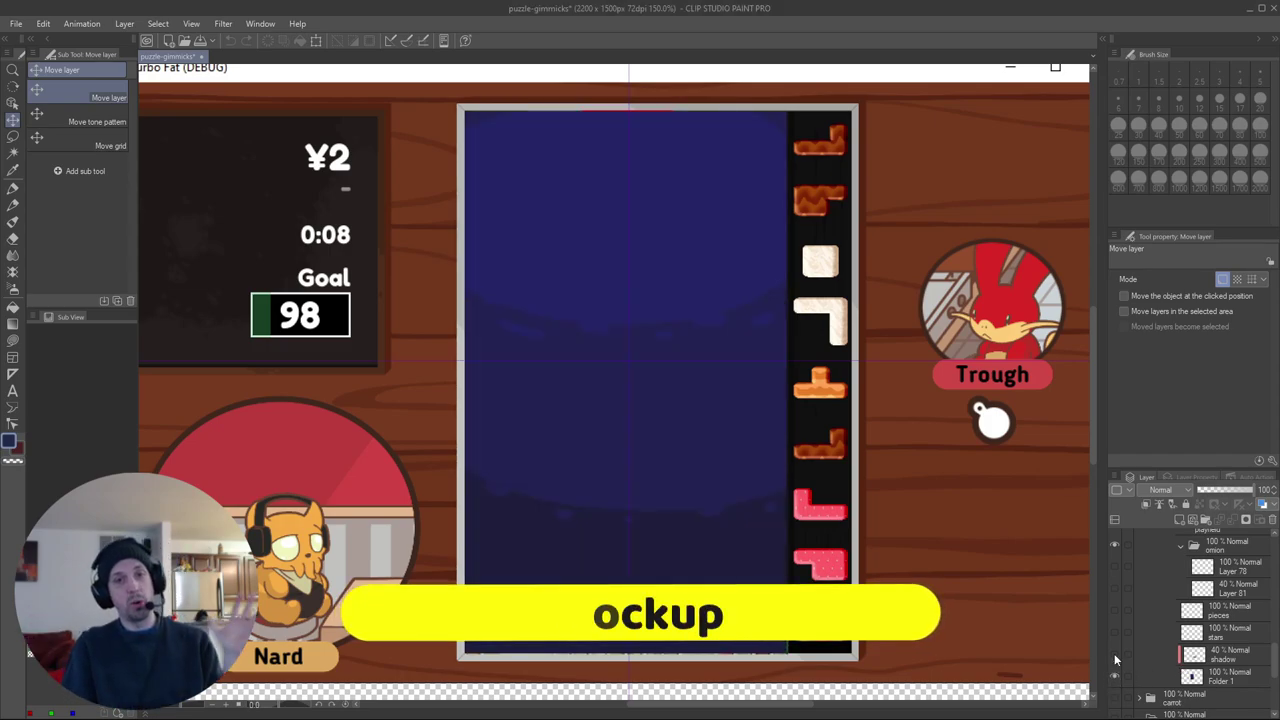
left_click(1114, 654)
left_click(1115, 632)
left_click(1115, 610)
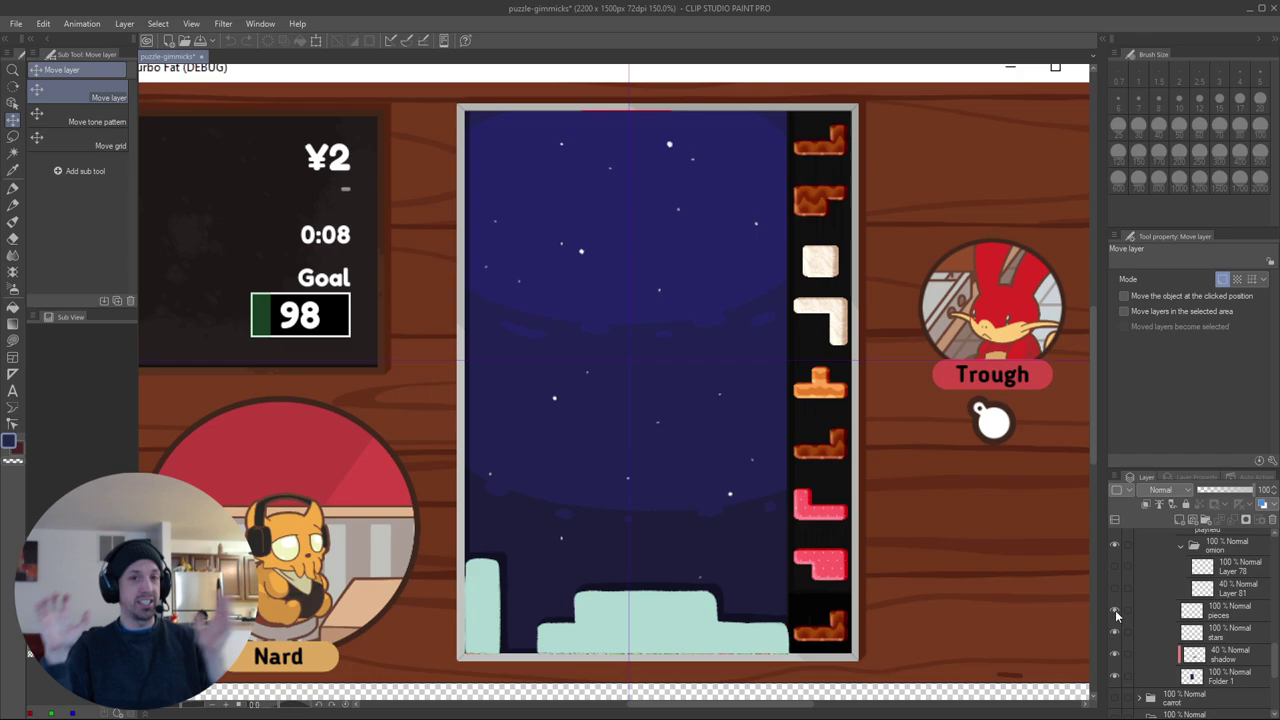
left_click(1115, 589)
Step: Show Layer 103, shadow Copy and Layer 77 in the mockup's next folder, plus the overlay layer above it
scroll(1115, 597, "up", 2)
scroll(1127, 615, "up", 3)
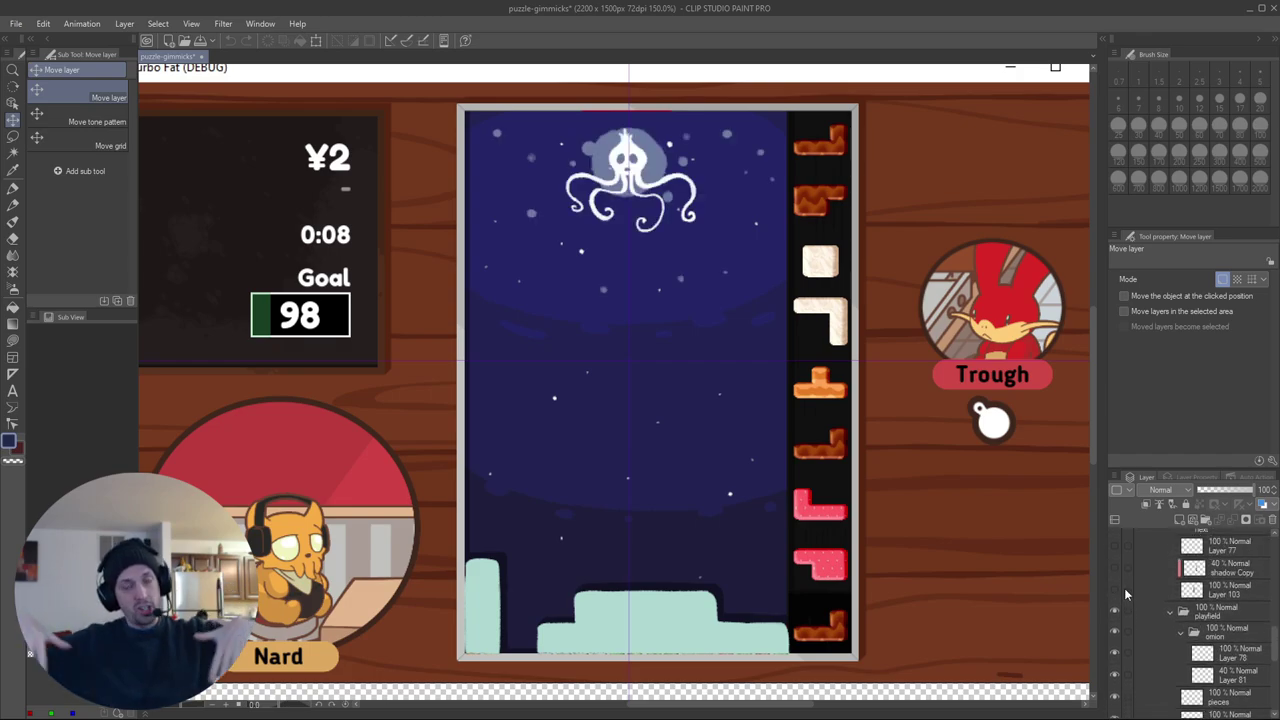
left_click(1116, 594)
scroll(1128, 599, "up", 6)
left_click(1115, 655)
left_click(1114, 631)
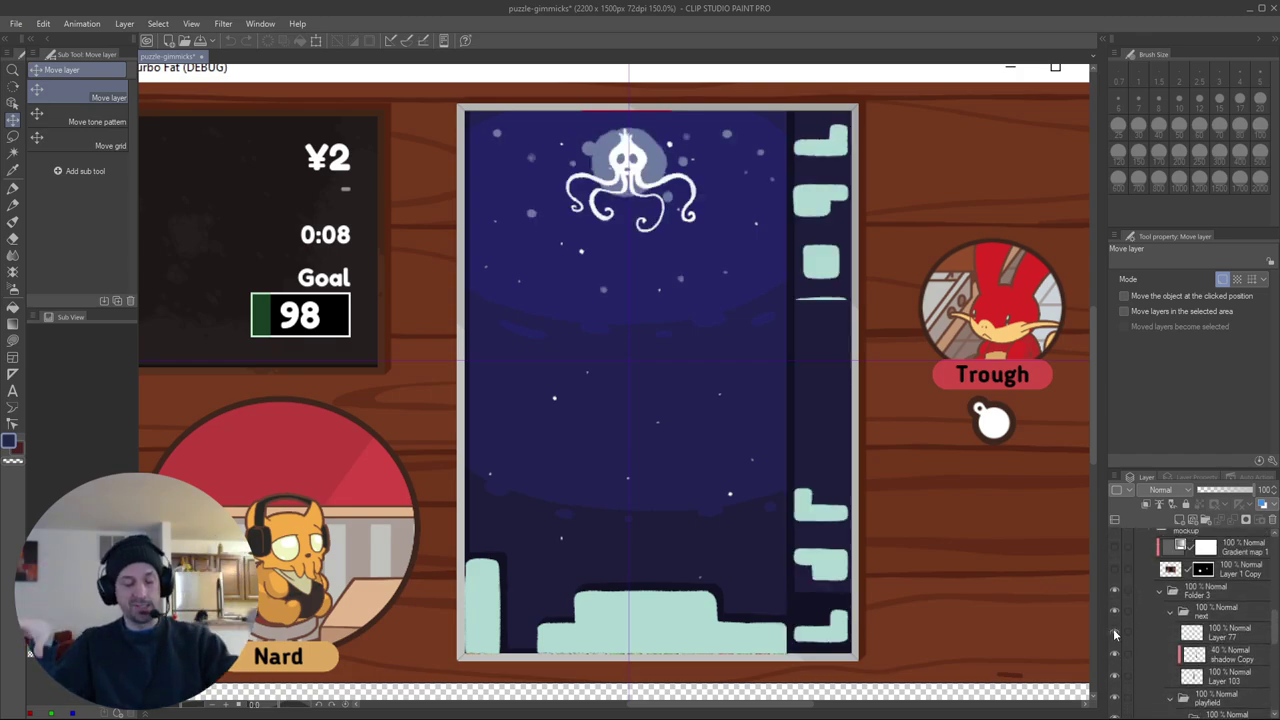
scroll(1114, 620, "up", 2)
left_click(1115, 582)
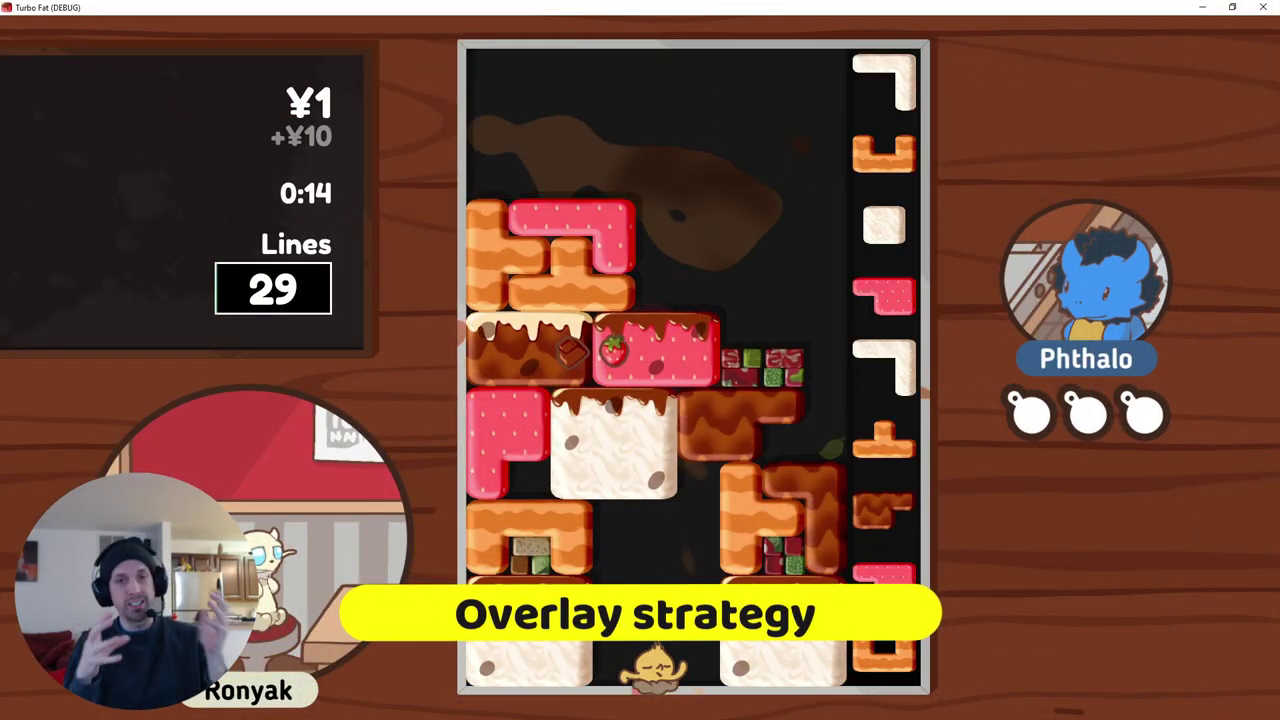
Step: In Turbo Fat, hard-drop the U piece onto the left stack and drop the following piece farther right
key("Up")
key("Left")
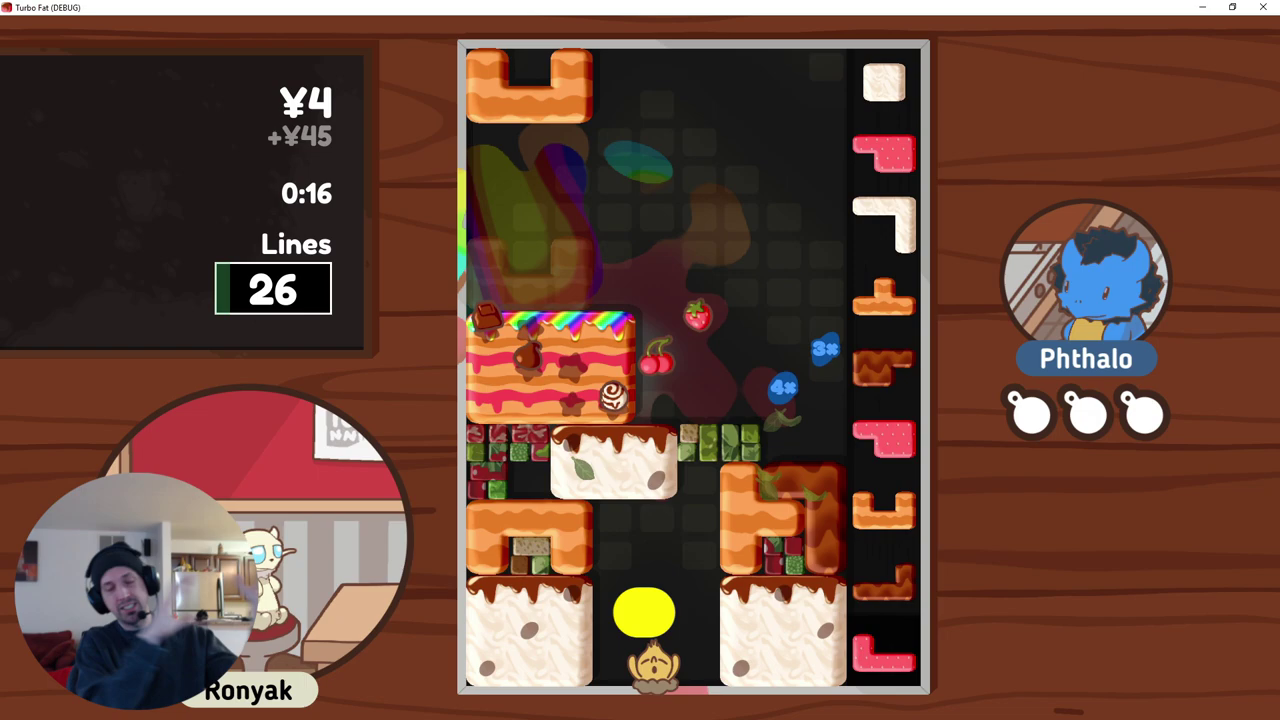
key("space")
key("Right")
key("space")
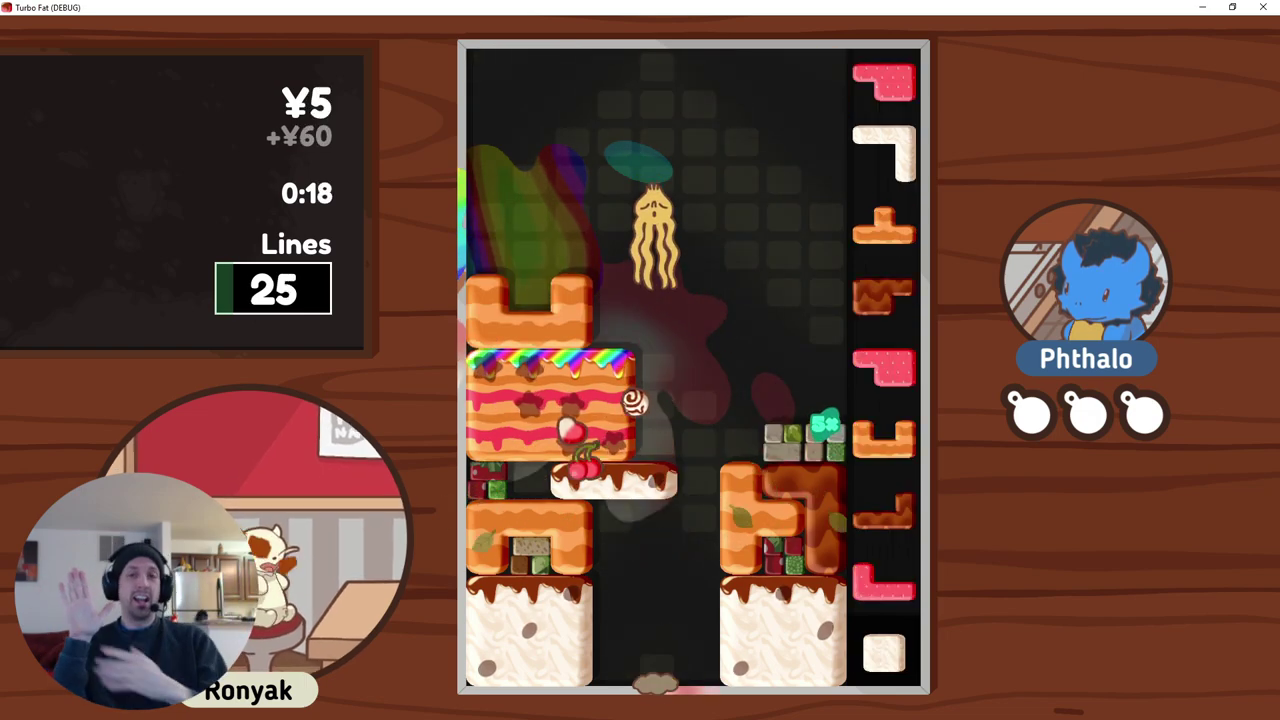
Step: Rotate and hard-drop the next pieces onto the left stack and move the T piece to the right wall
key("Left")
key("z")
key("Right")
key("space")
key("Left")
key("Up")
key("space")
key("Right")
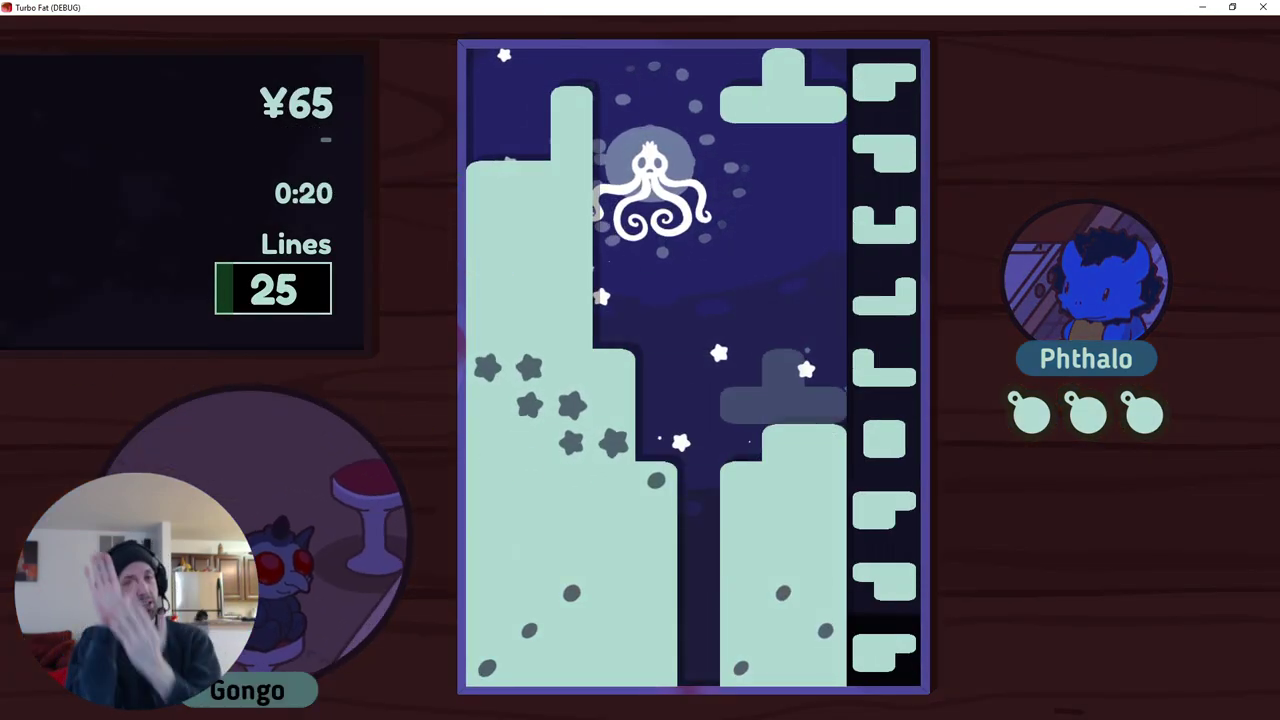
Step: Drop the T piece upside down over the narrow gap to clear a line, then rotate the next piece and shift it right
key("Up")
key("Up")
key("Left")
key("Left")
key("space")
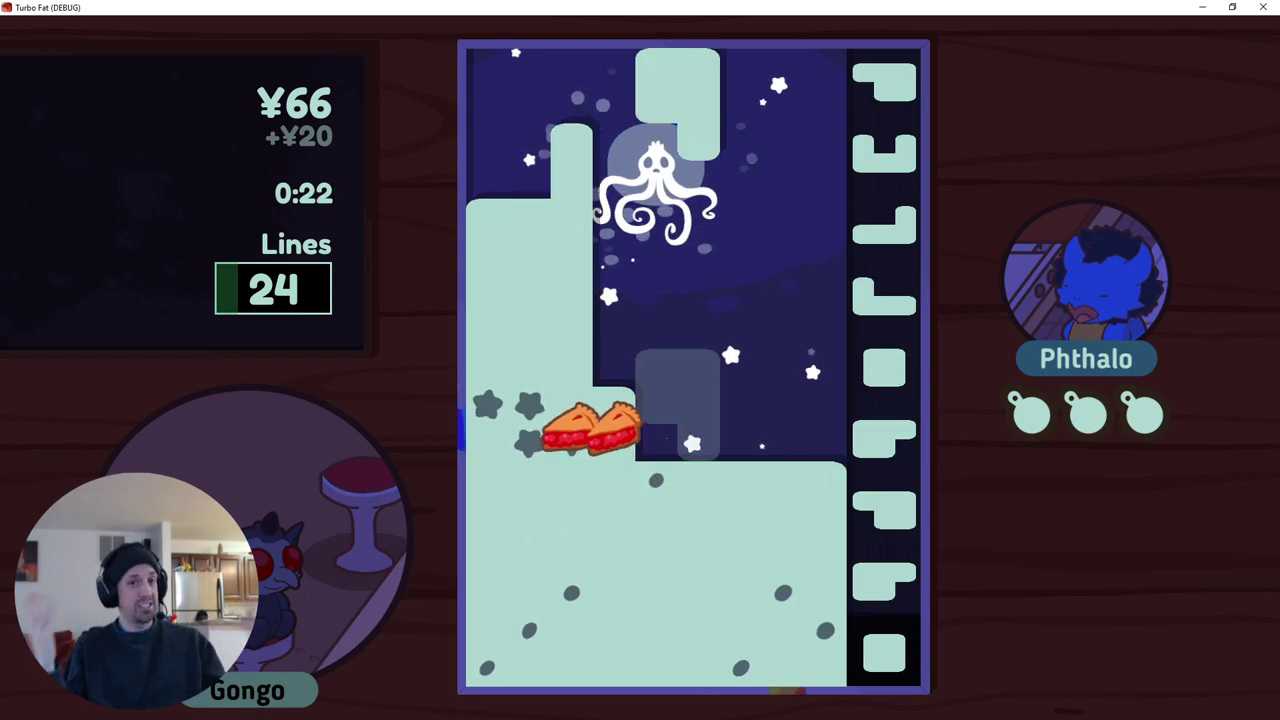
key("Up")
key("Right")
key("Right")
key("Up")
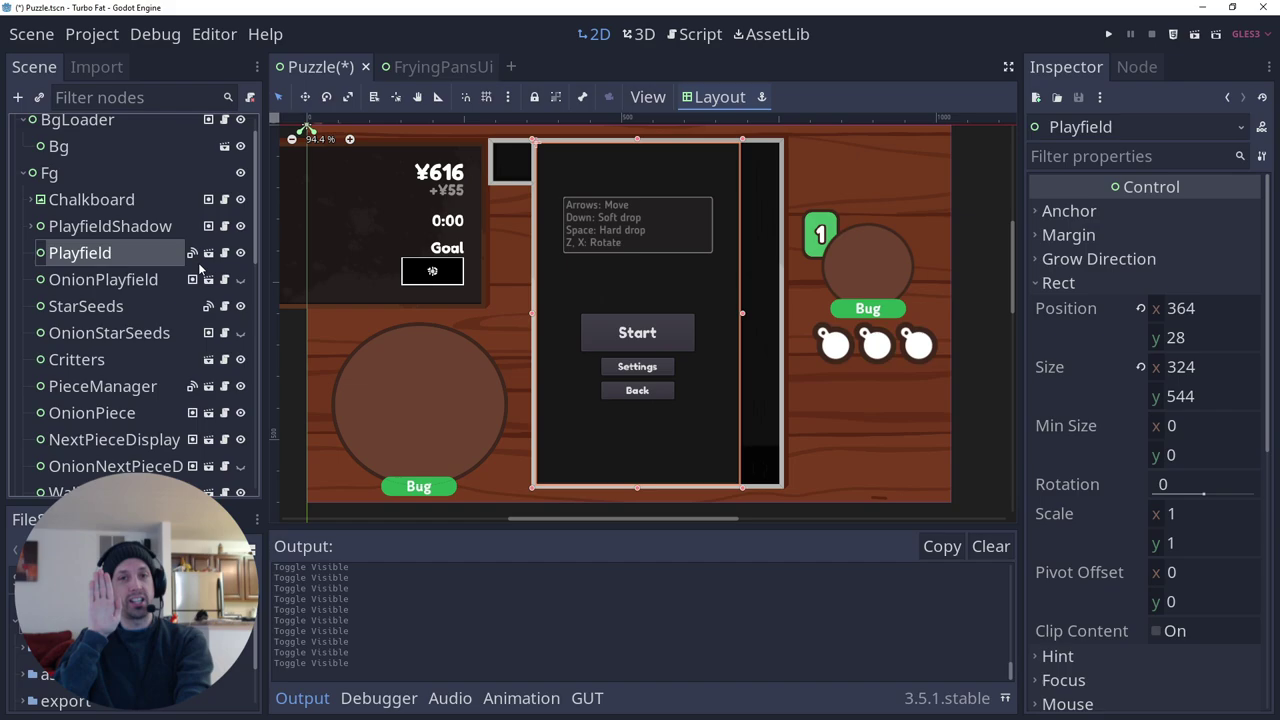
Step: In Godot's Puzzle scene, select the OnionPlayfield node and make it visible over the Playfield
left_click(120, 279)
left_click(241, 281)
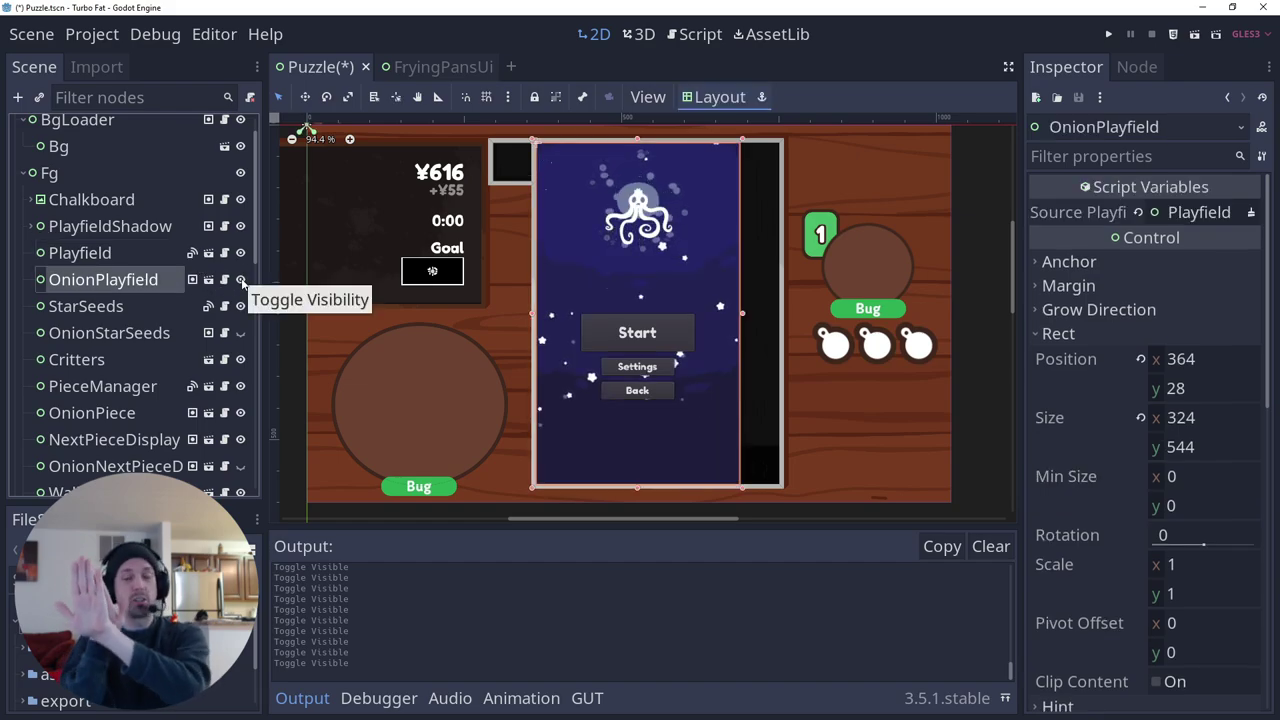
left_click(241, 280)
left_click(241, 281)
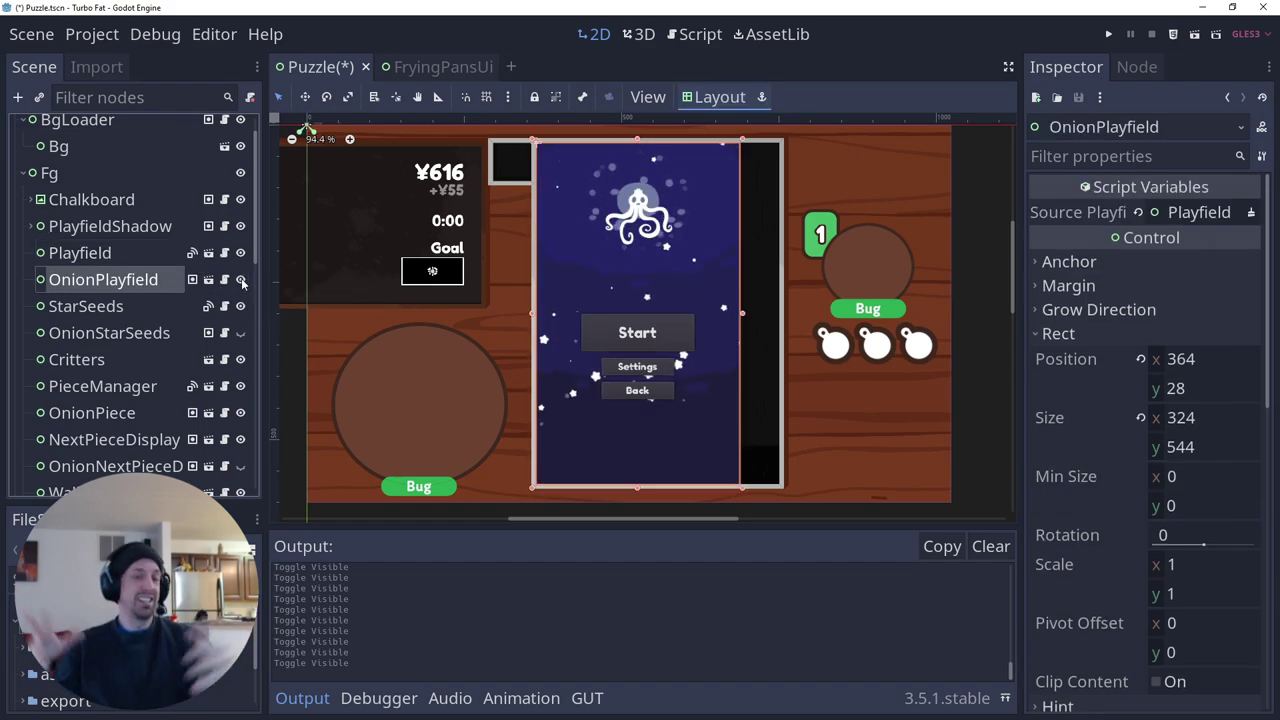
Step: Open the OnionPlayfield scene and toggle the OnionSky node's visibility off and back on
left_click(208, 280)
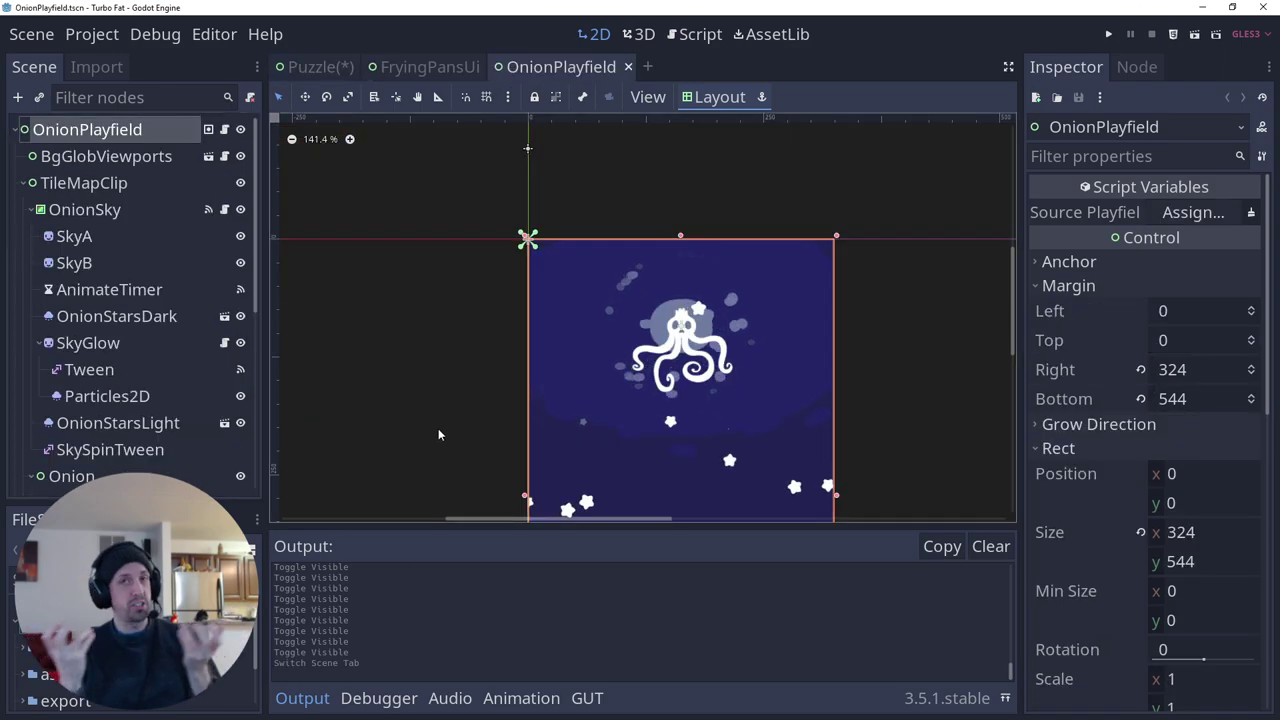
left_click(240, 209)
left_click(240, 209)
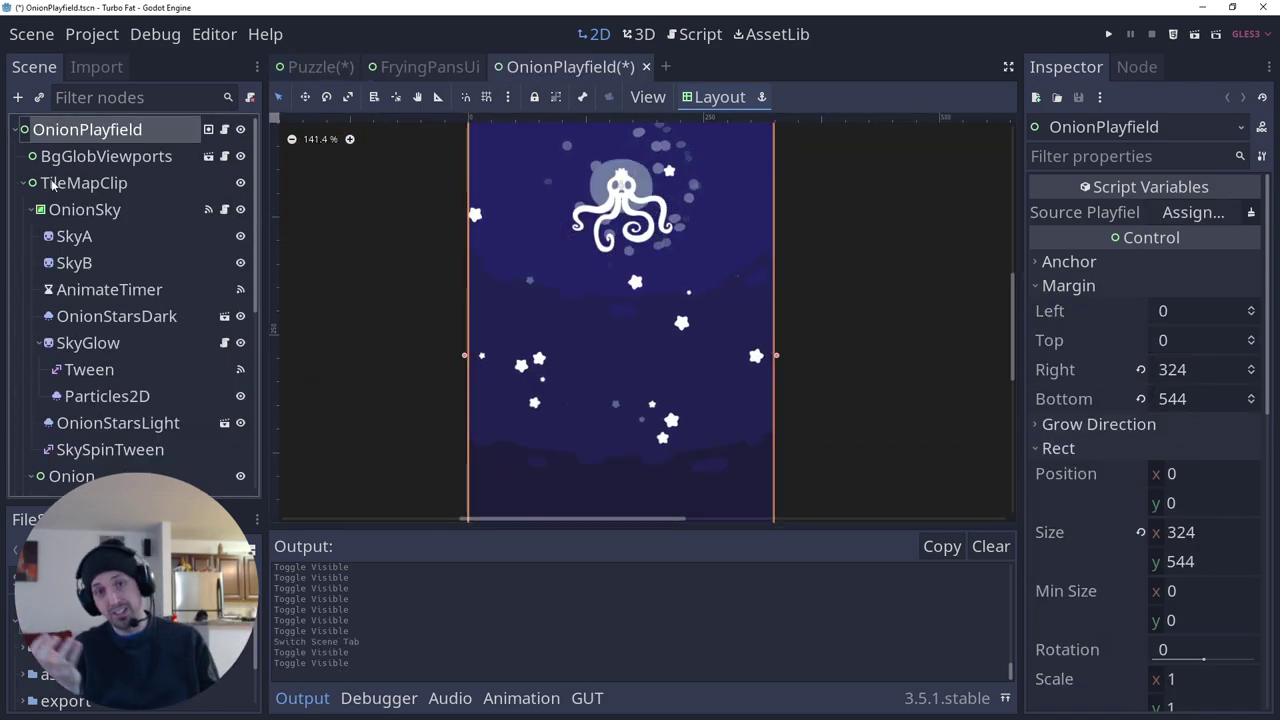
Step: Select the TileMap node, paint a few block tiles over the onion sky and erase them
scroll(112, 313, "down", 5)
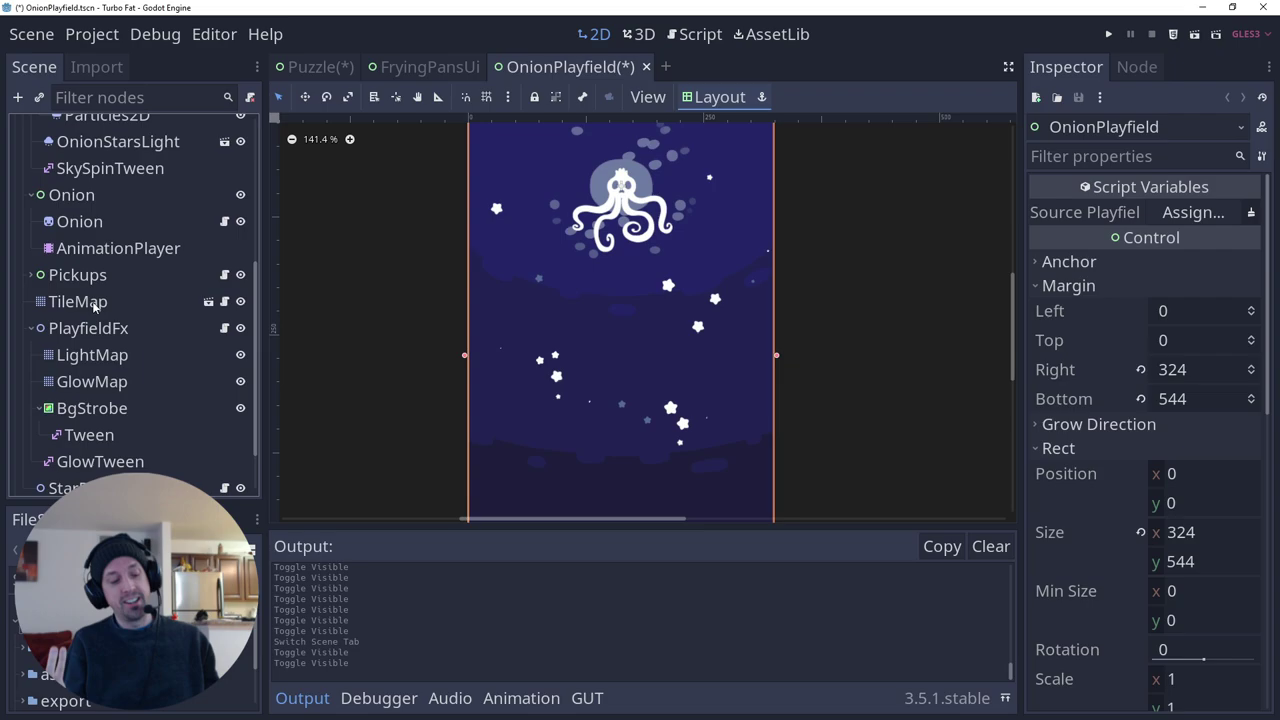
left_click(93, 306)
mouse_move(552, 325)
left_mouse_down()
mouse_move(620, 446)
mouse_move(654, 418)
left_mouse_up()
mouse_move(630, 444)
right_mouse_down()
mouse_move(530, 320)
mouse_move(620, 400)
mouse_move(486, 320)
right_mouse_up()
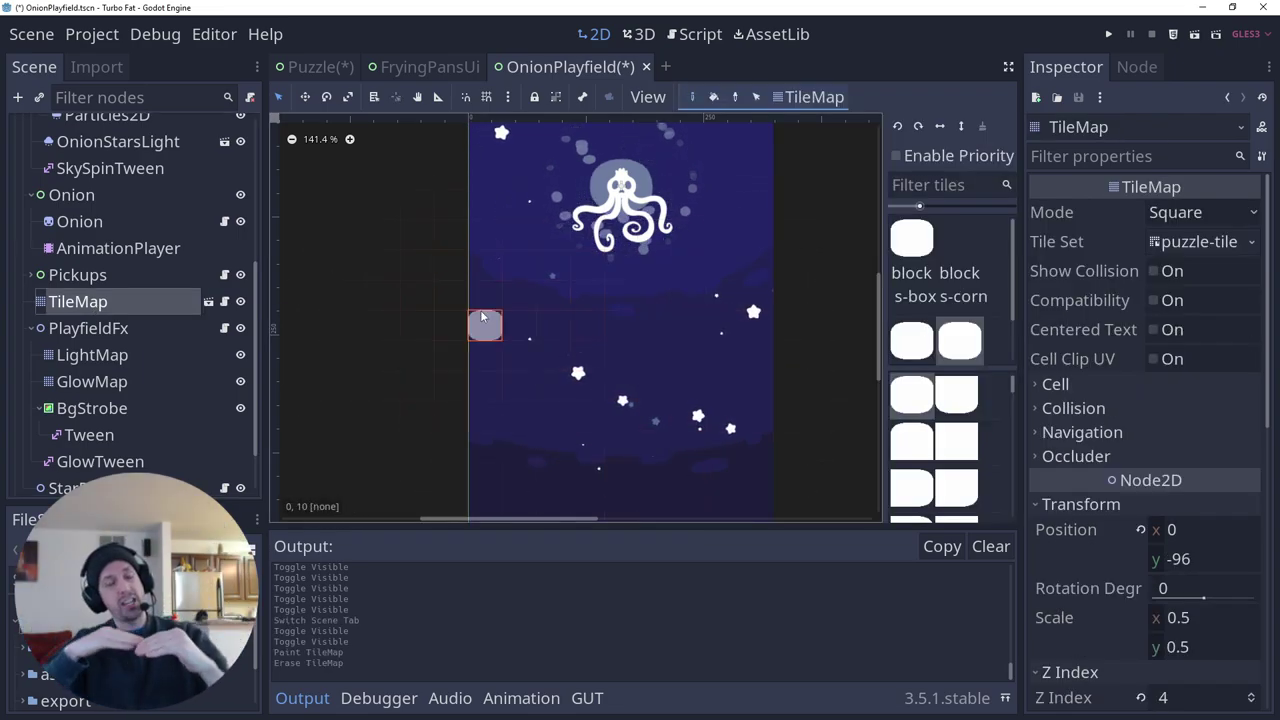
Step: Return to the Puzzle scene and toggle the OnionPlayfield overlay off and on to compare it with the playfield beneath
left_click(316, 67)
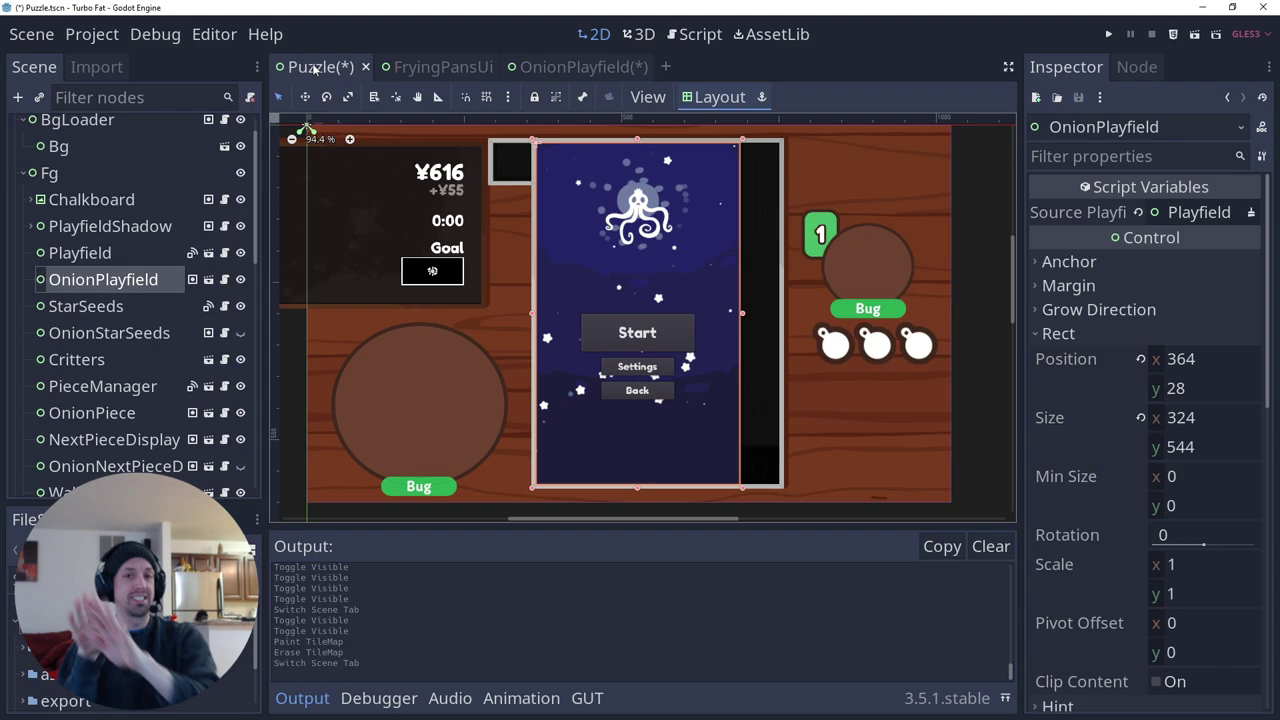
left_click(240, 280)
left_click(240, 280)
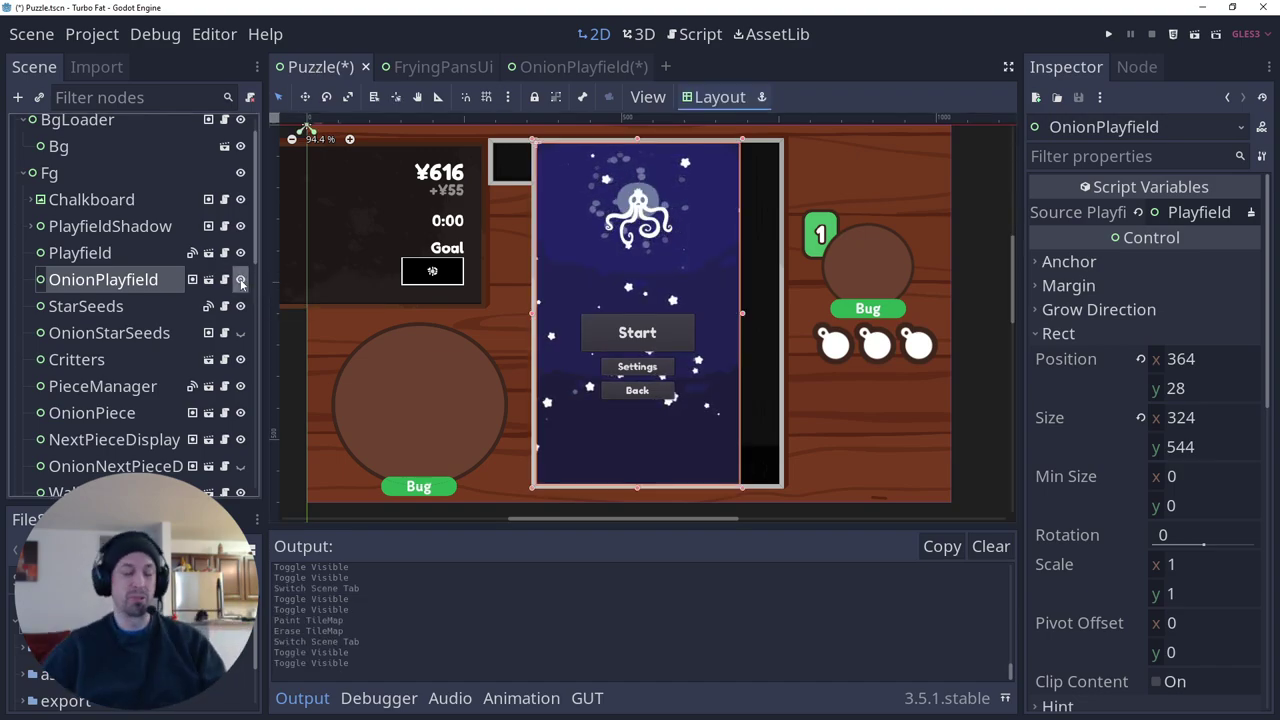
left_click(240, 281)
left_click(239, 281)
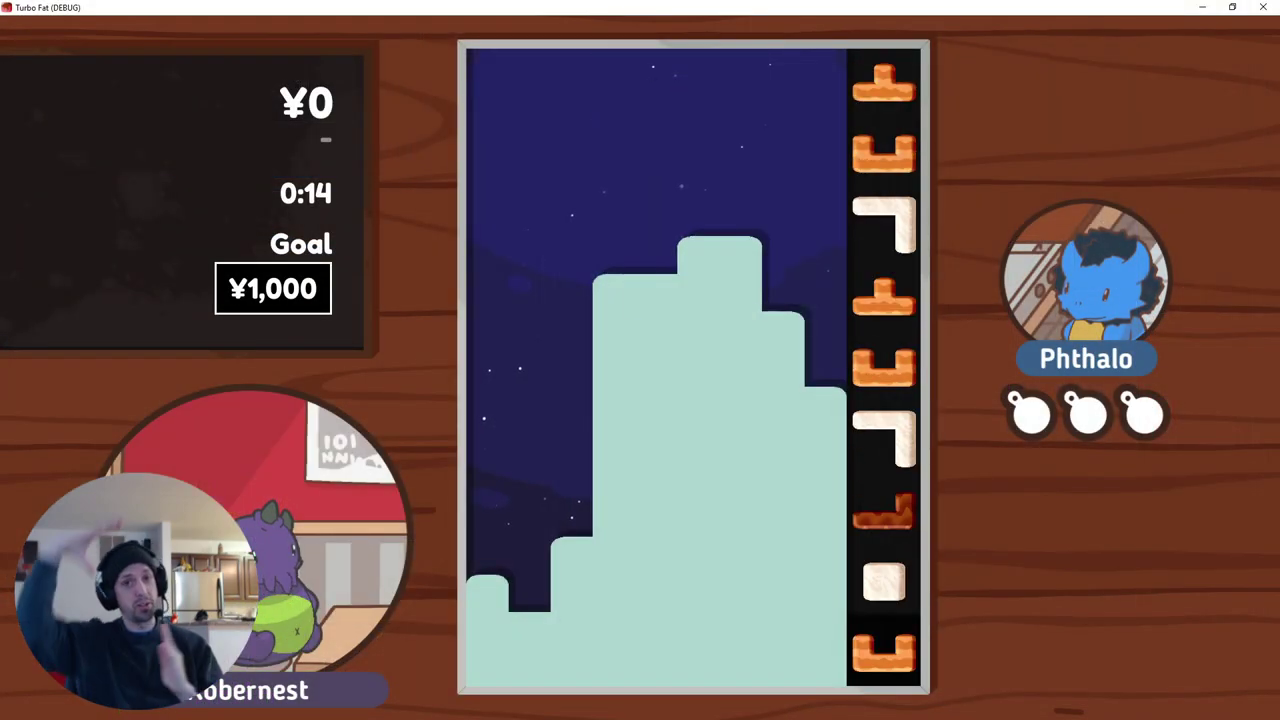
Step: In Turbo Fat, rotate the falling piece and hard-drop it onto the left edge of the tall central stack
key("Up")
key("Up")
key("Left")
key("Left")
key("space")
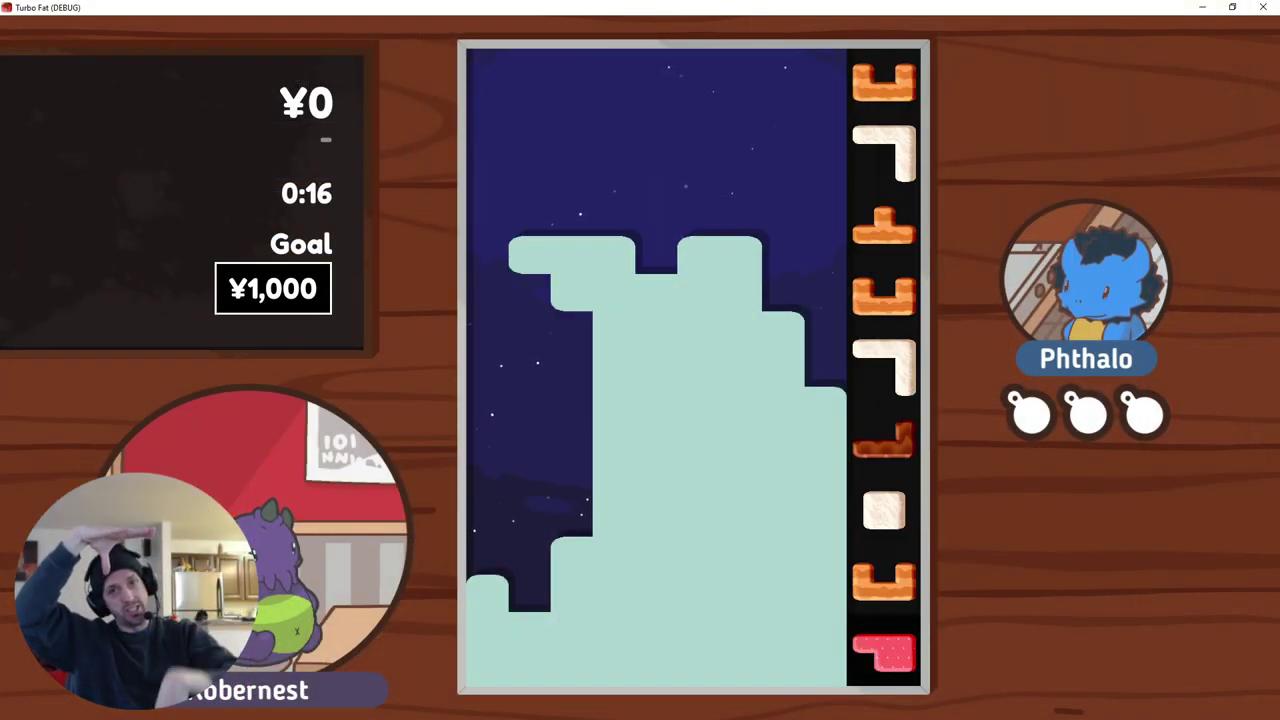
Step: Rotate the next piece, move it to the right wall and hard-drop it onto the stepped side of the stack
key("Up")
key("Up")
key("Right")
key("Right")
key("Right")
key("Right")
key("Up")
key("space")
Step: Rotate the corner piece and hard-drop it on top of the stack along the left wall
key("Up")
key("Left")
key("Left")
key("Left")
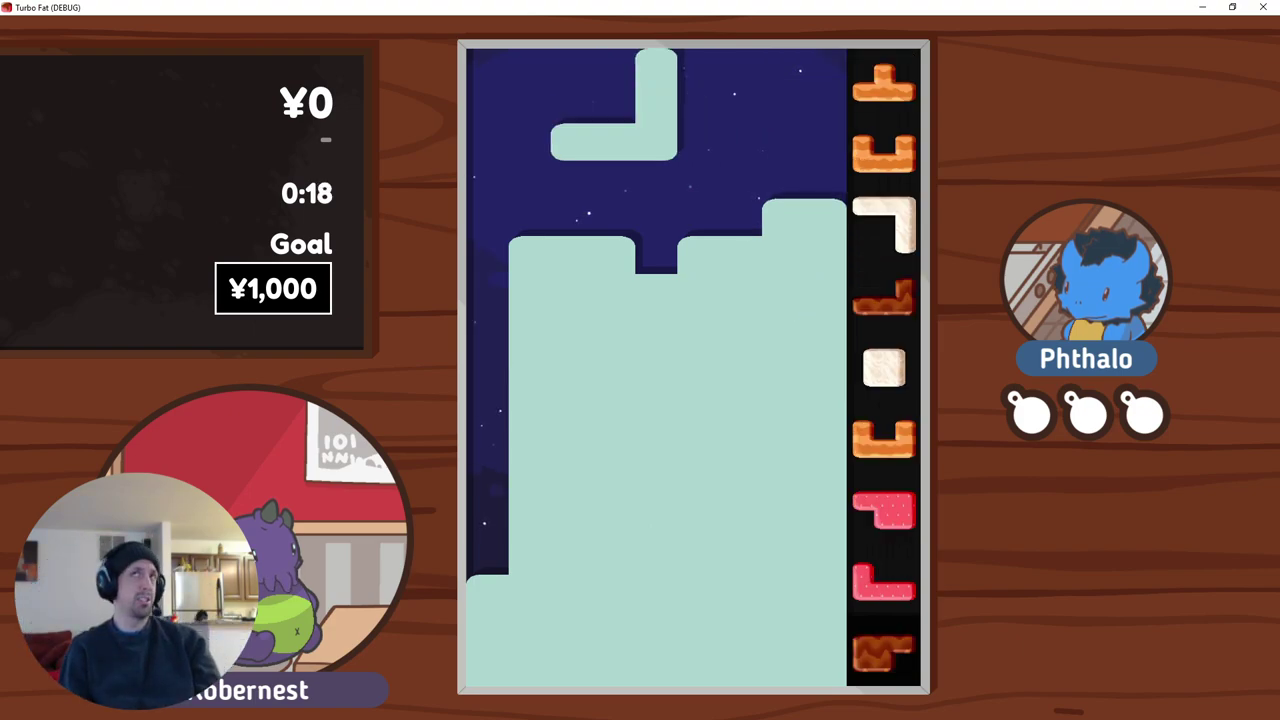
key("Up")
key("space")
Step: Place the T piece upside down in the stack's notch and move the U piece to the left wall
key("Up")
key("Up")
key("Up")
key("Left")
key("Left")
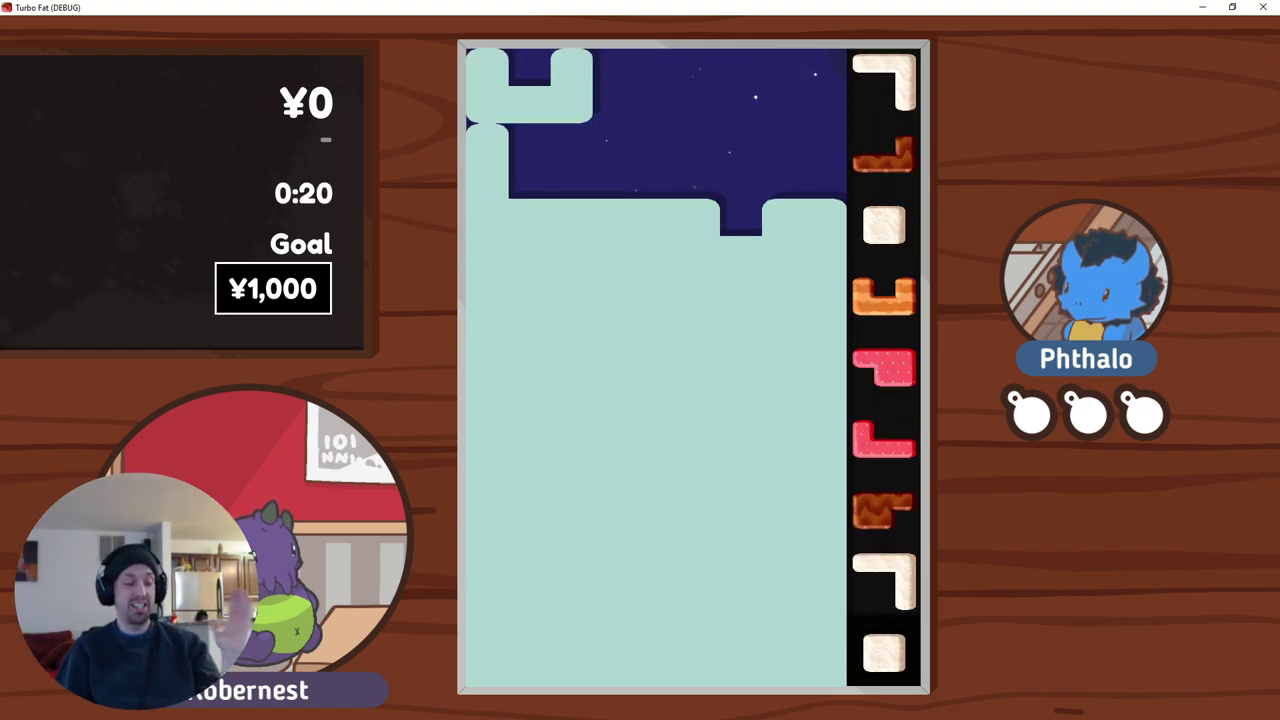
Step: Set the U piece upright beside the tall left column and rotate the corner piece above it
key("Right")
key("Up")
key("z")
key("Left")
key("Left")
key("z")
key("z")
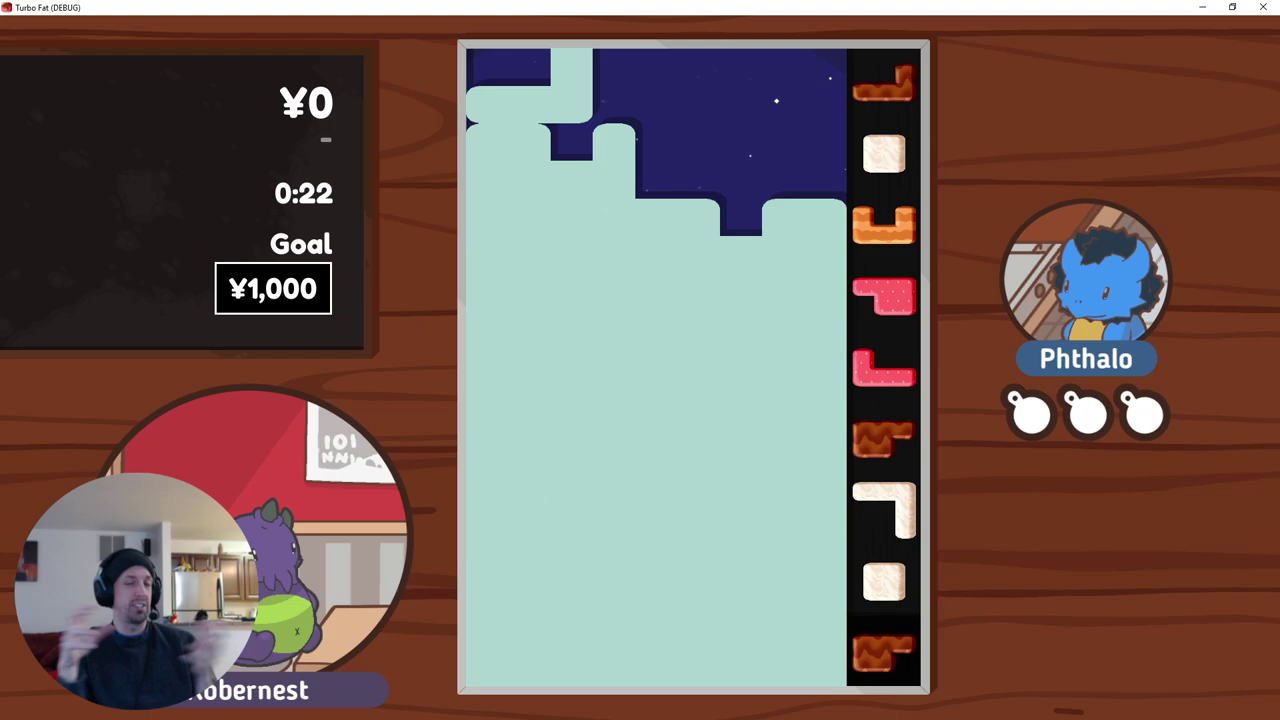
Step: Rotate and hard-drop the corner piece on the left, then turn the next piece and drop it three columns farther right
key("z")
key("z")
key("space")
key("z")
key("z")
key("Right")
key("Right")
key("Right")
key("space")
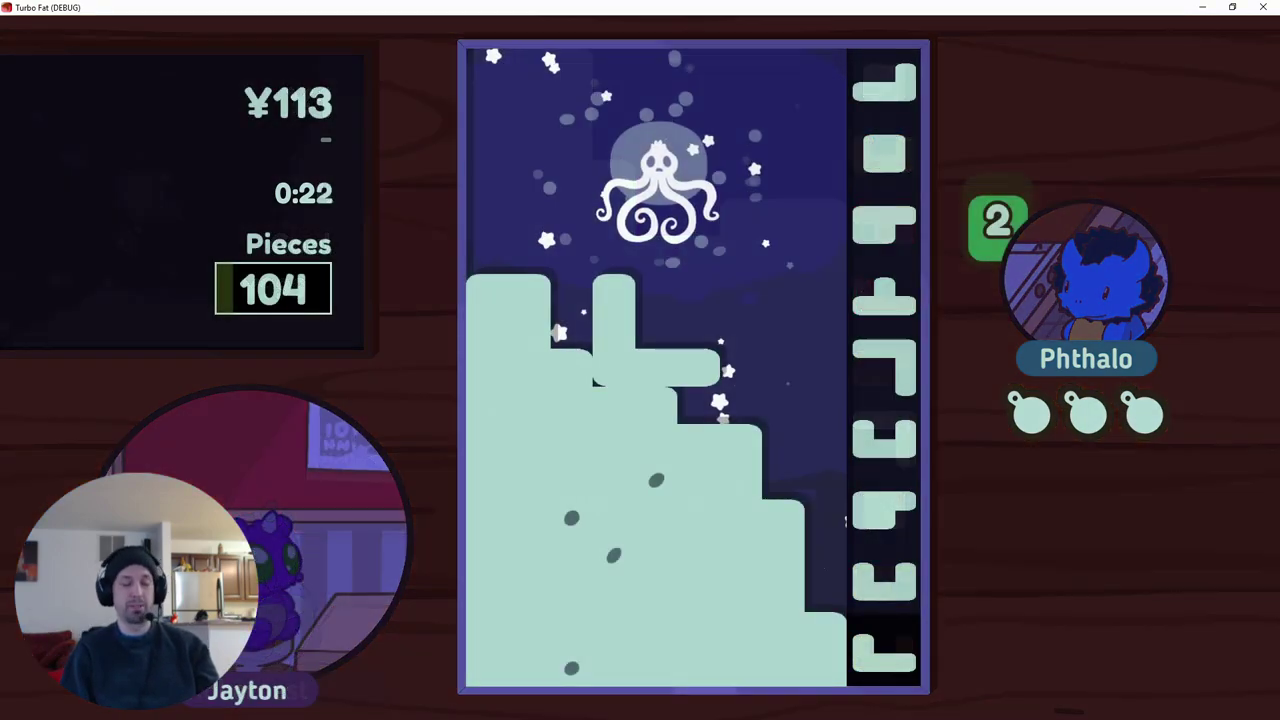
Step: Hard-drop the falling pieces onto the stack, moving each one column right and turning the second one upside down
key("Up")
key("Right")
key("space")
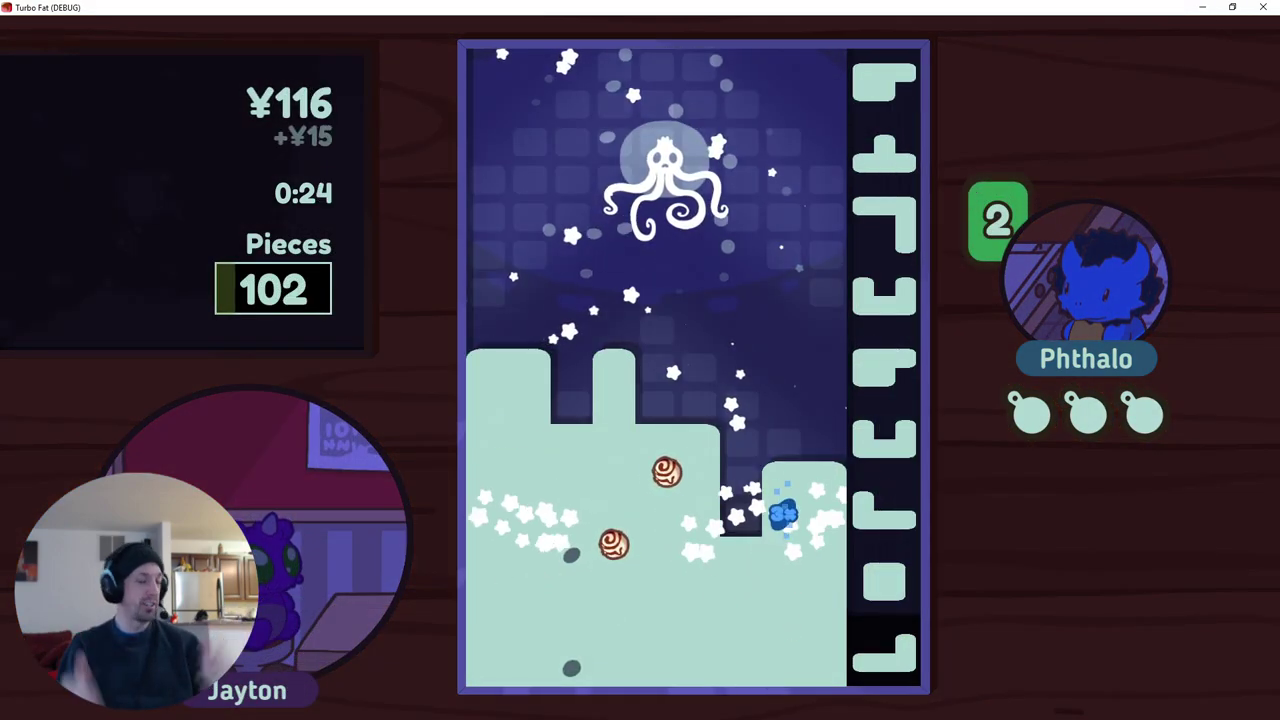
key("Right")
key("z")
key("z")
key("space")
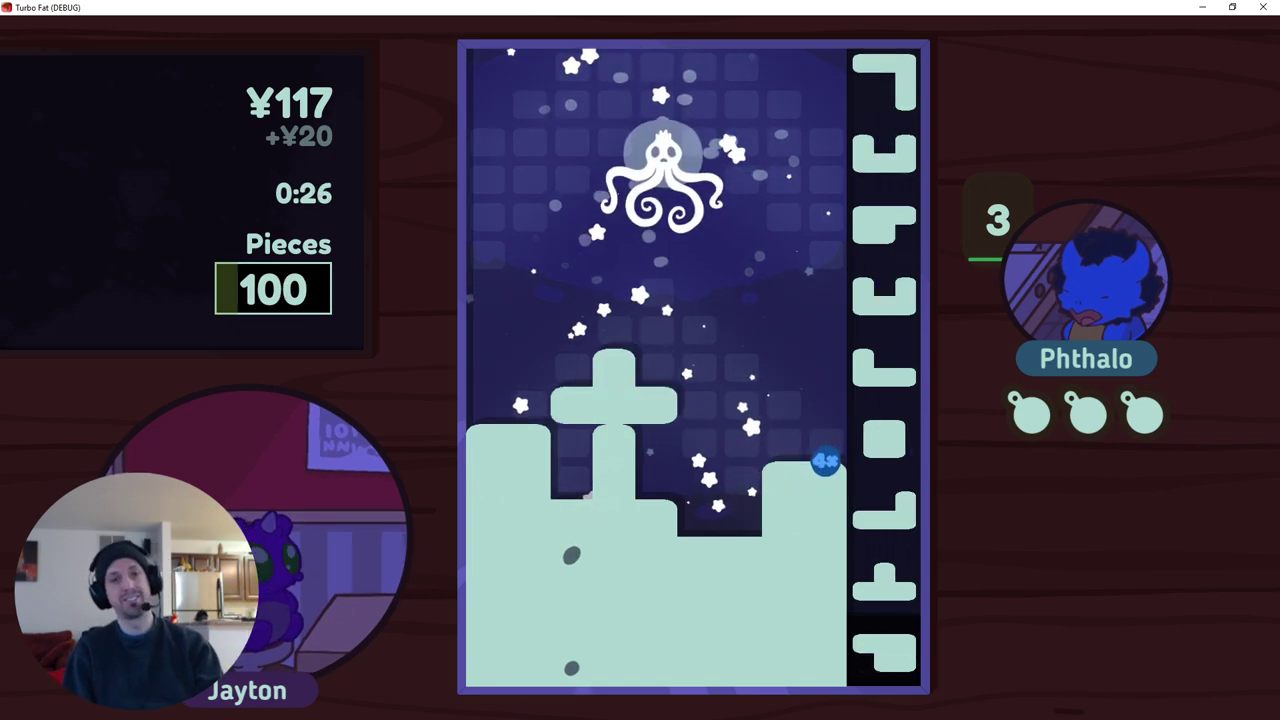
Step: Hard-drop the current pieces and squish the upside-down U piece to the floor beside the central column
key("Up")
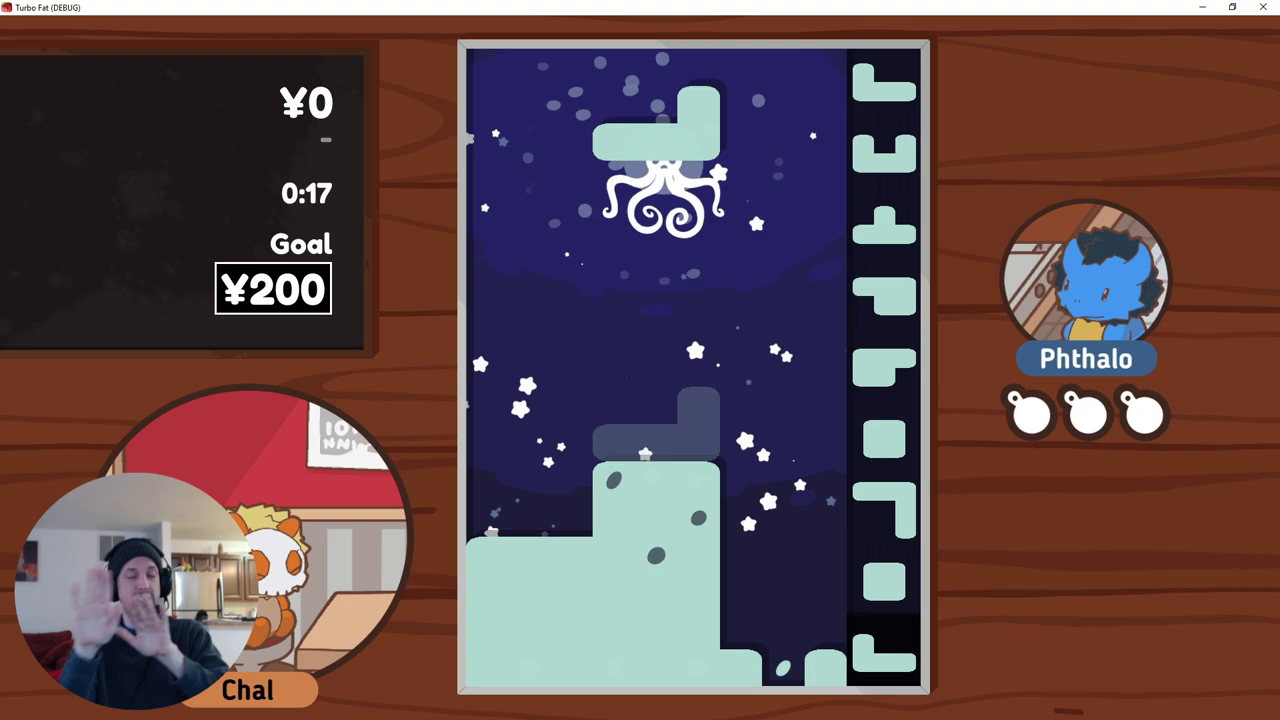
key("space")
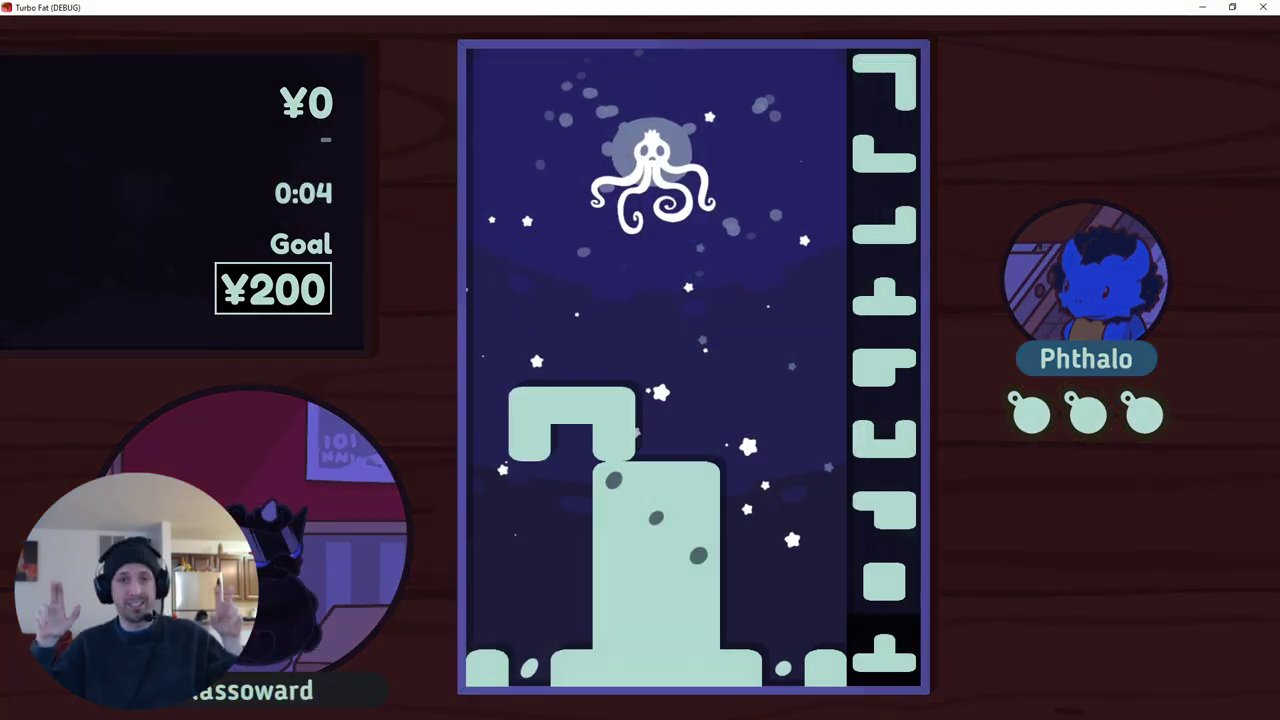
key("Down")
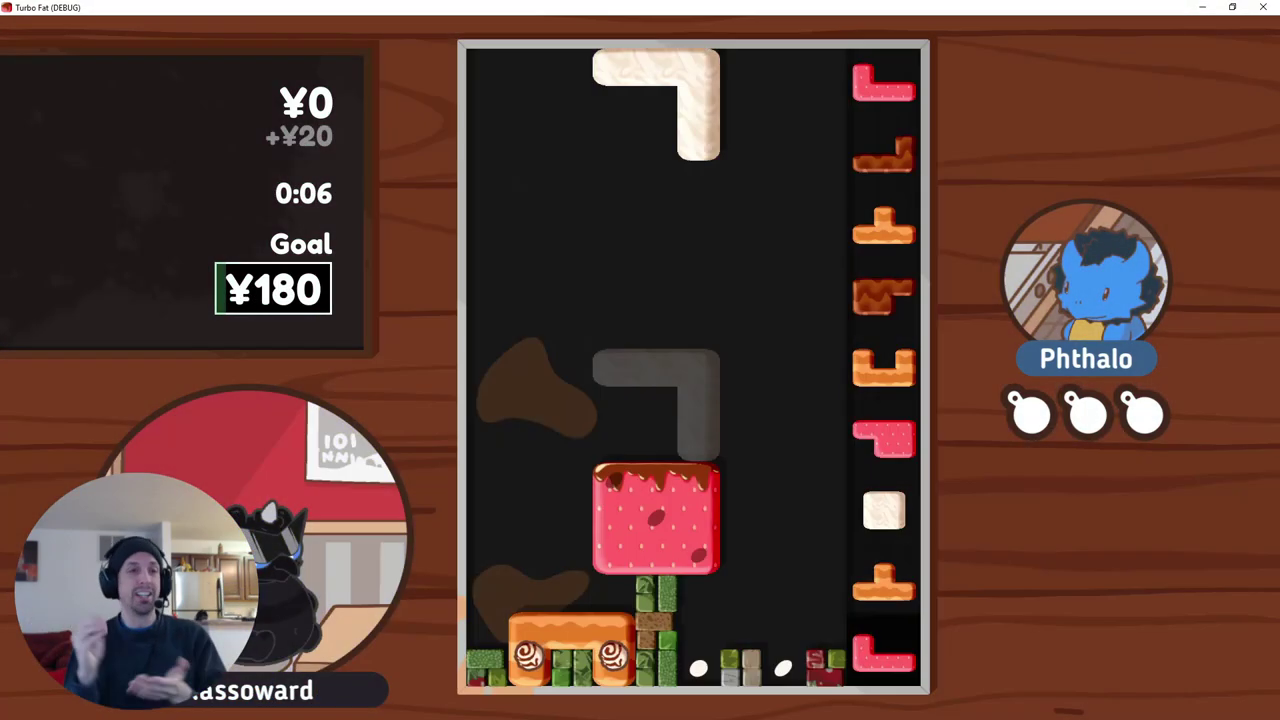
Step: Rotate the white corner piece three times, shift it two columns right and lower it beside the central stack
key("x")
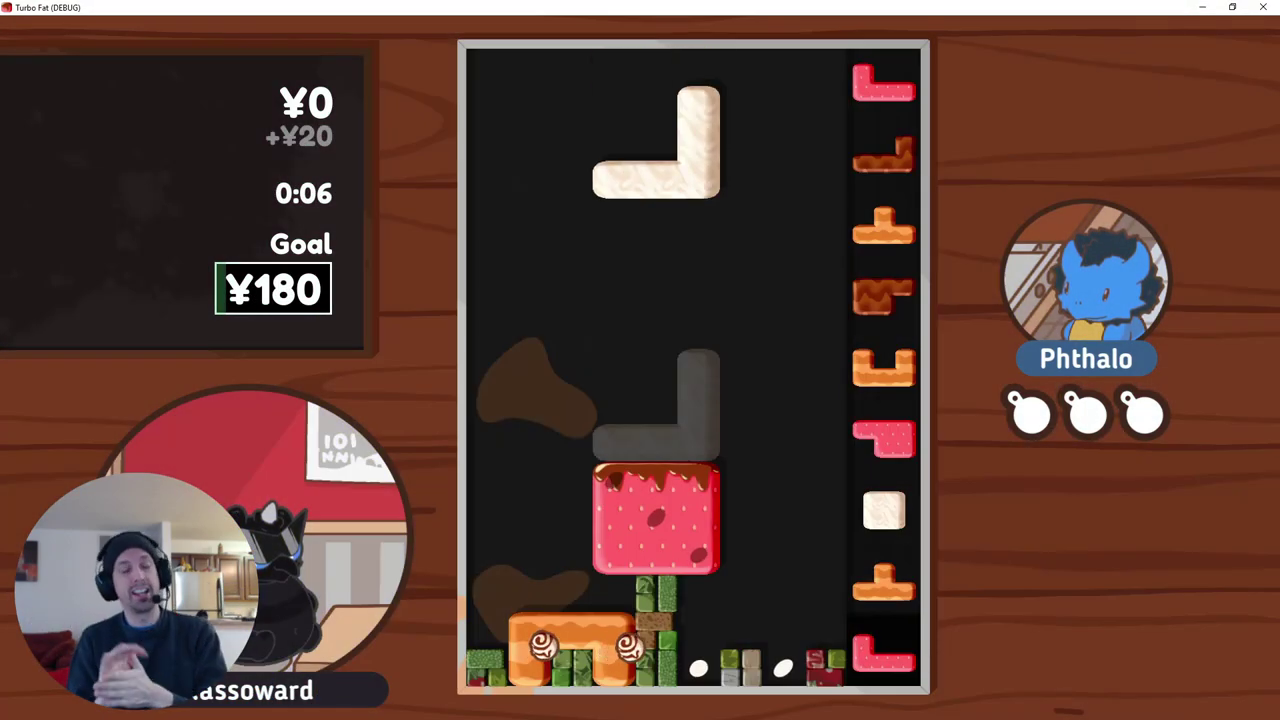
key("x")
key("x")
key("Right")
key("Right")
key("Down")
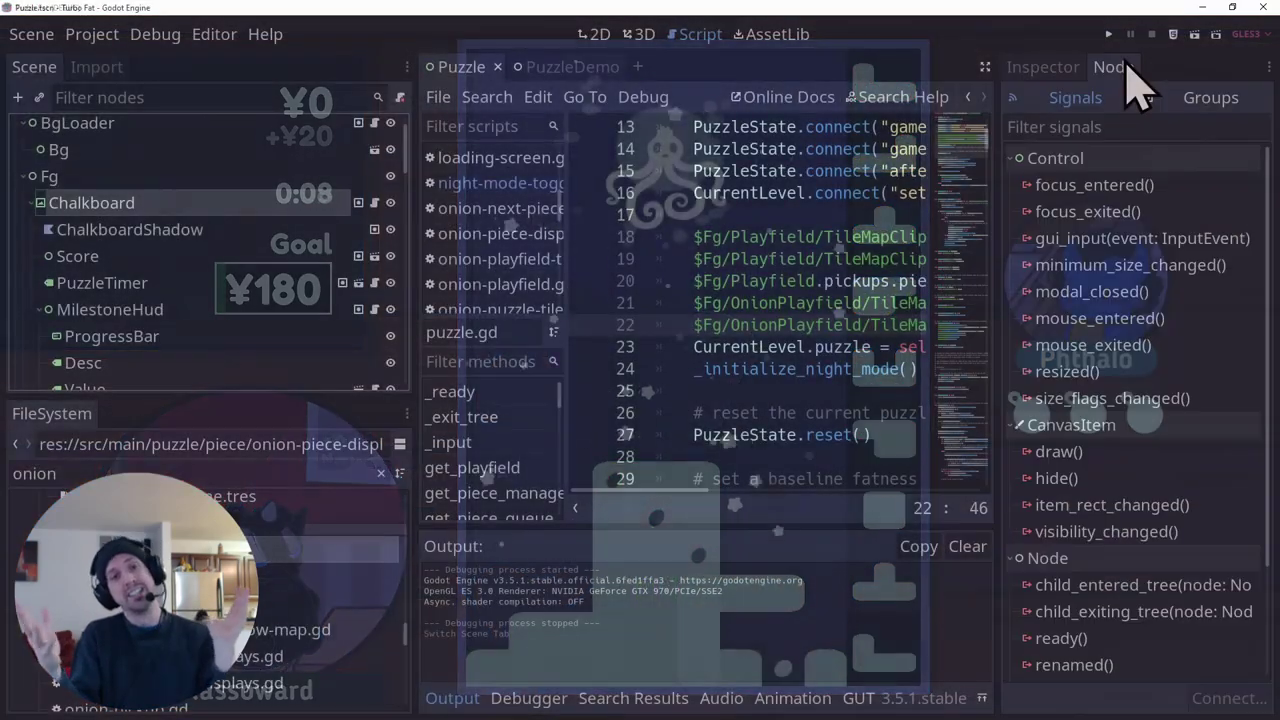
Step: In Godot, examine the Chalkboard node's night-mode group and the group assigned to the Score node
left_click(1203, 98)
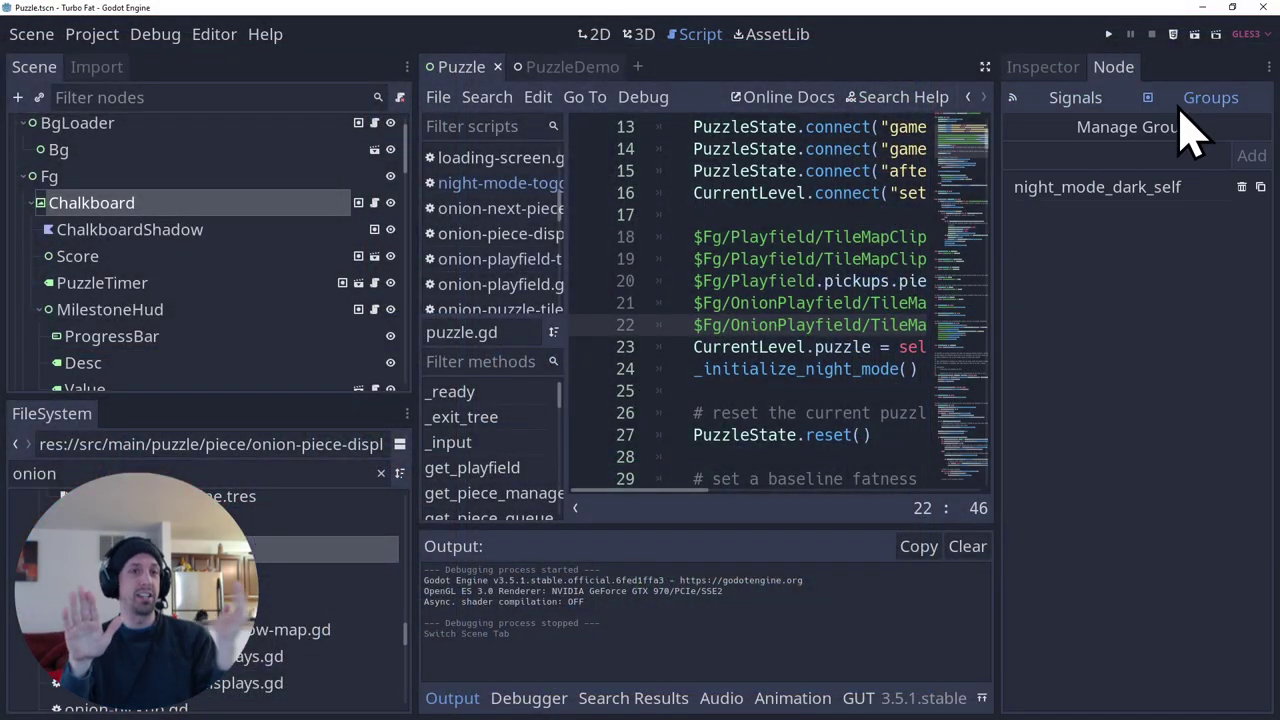
left_click(1136, 188)
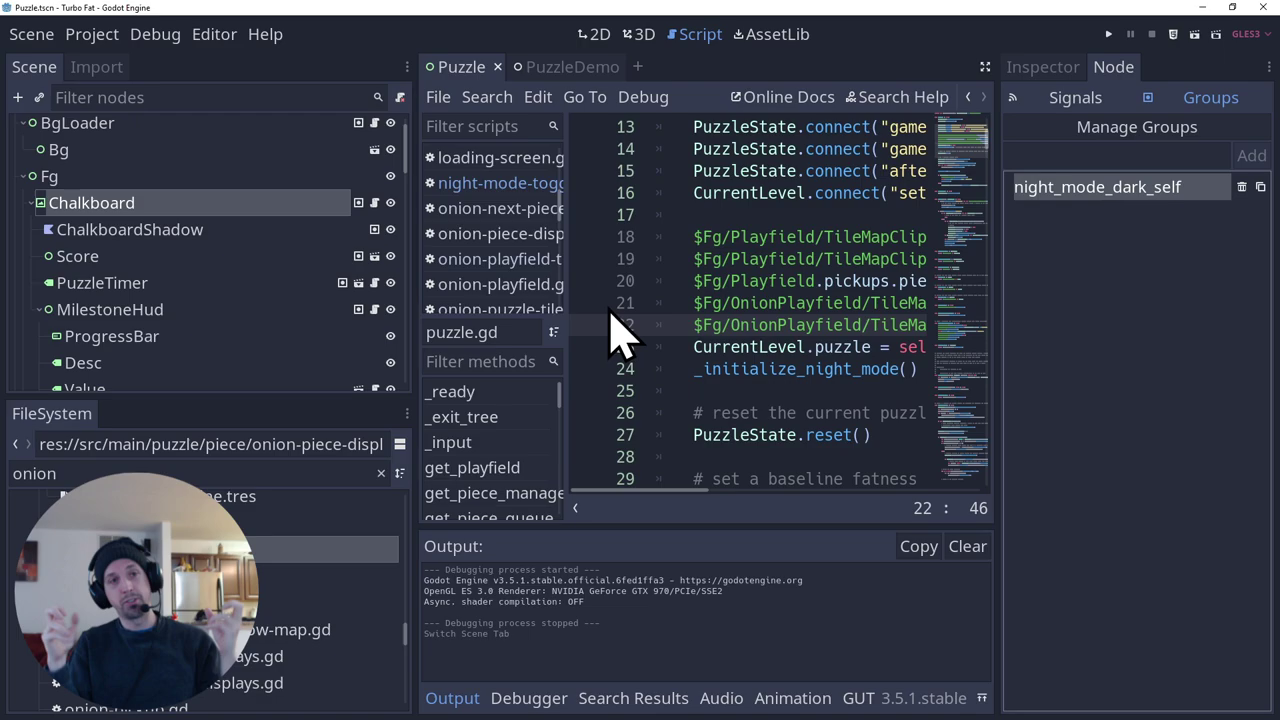
left_click(95, 256)
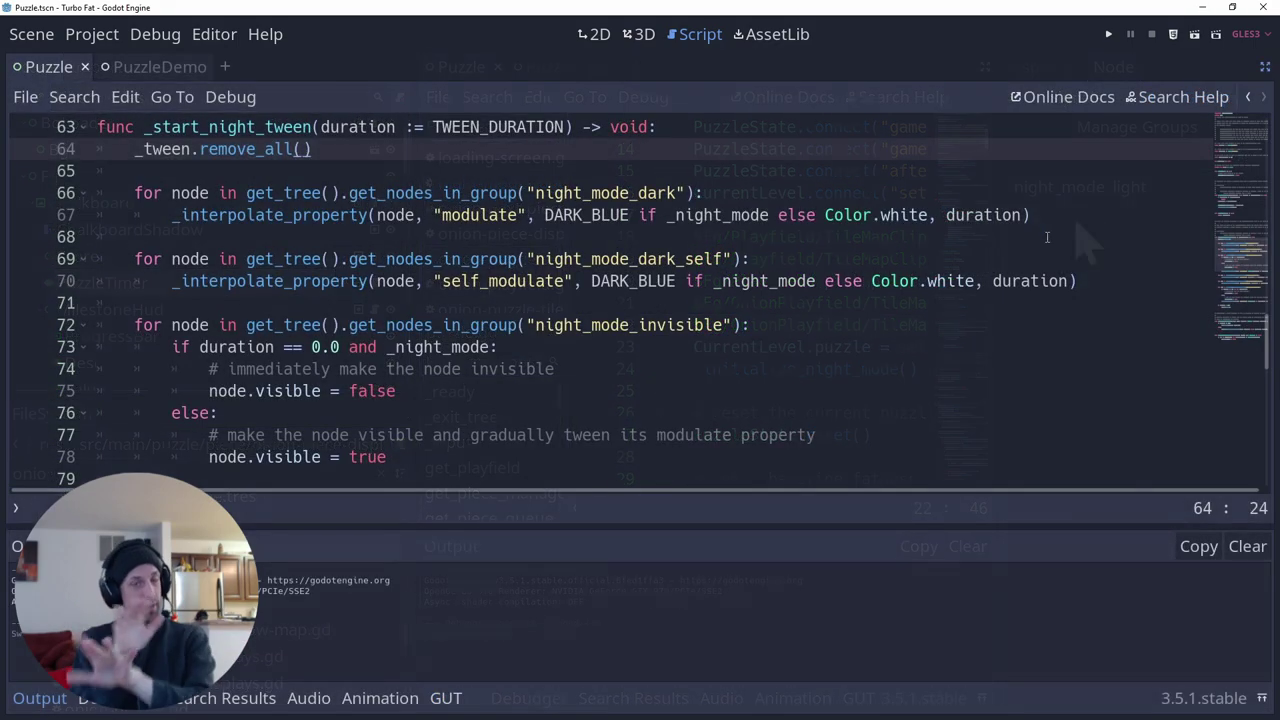
Step: Highlight the tween code for the night_mode_dark, night_mode_dark_self and night_mode_invisible groups in _start_night_tween
left_click_drag(1041, 215, 6, 187)
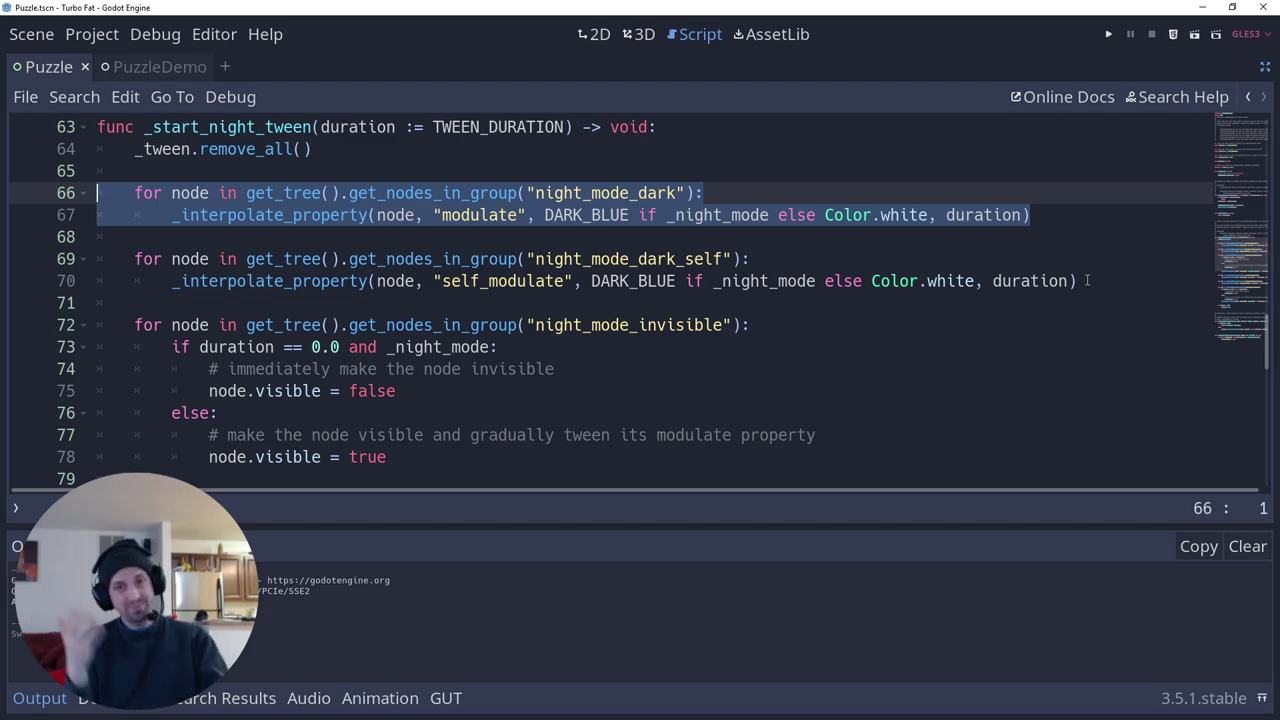
left_click_drag(1088, 281, 1092, 239)
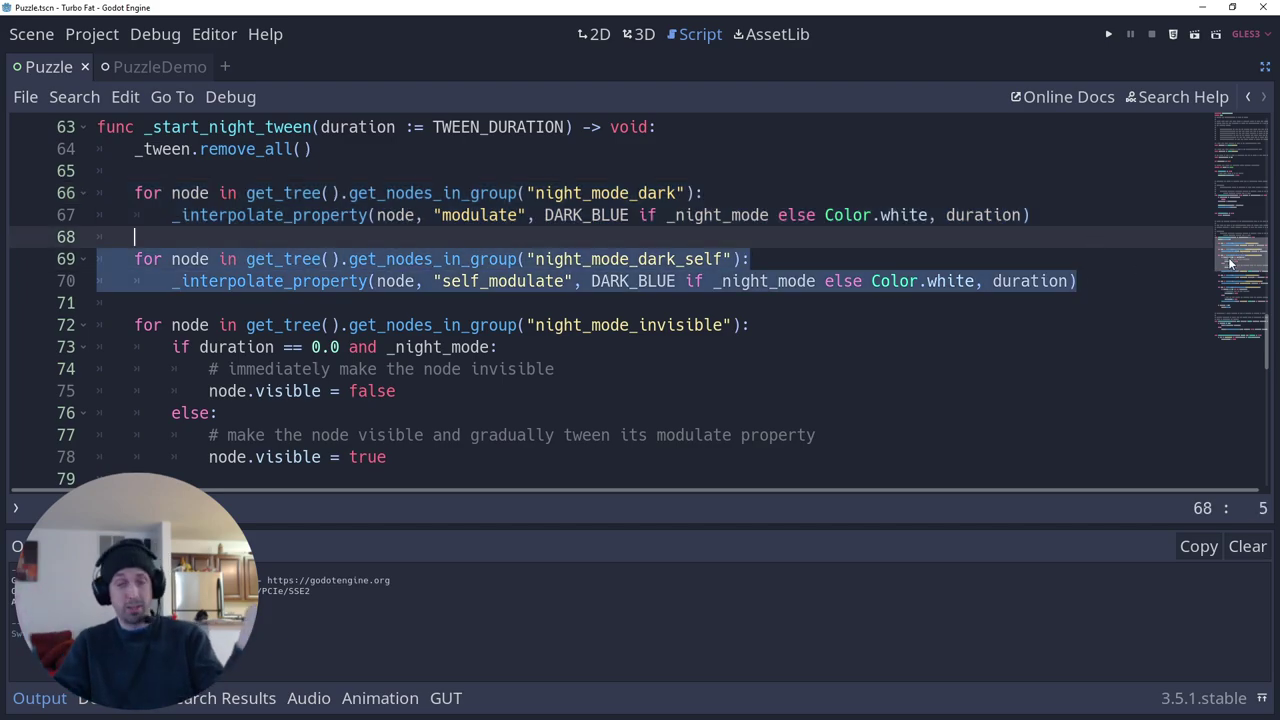
scroll(1230, 263, "down", 1)
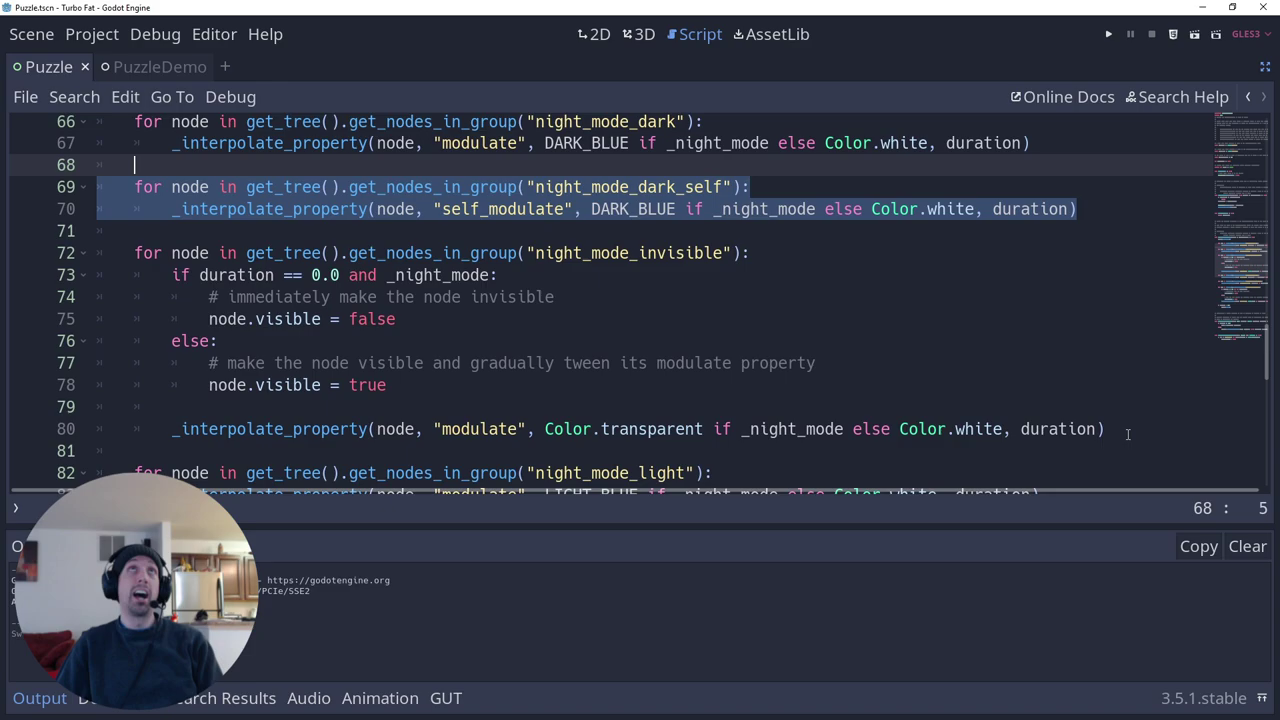
left_click_drag(1127, 433, 1127, 405)
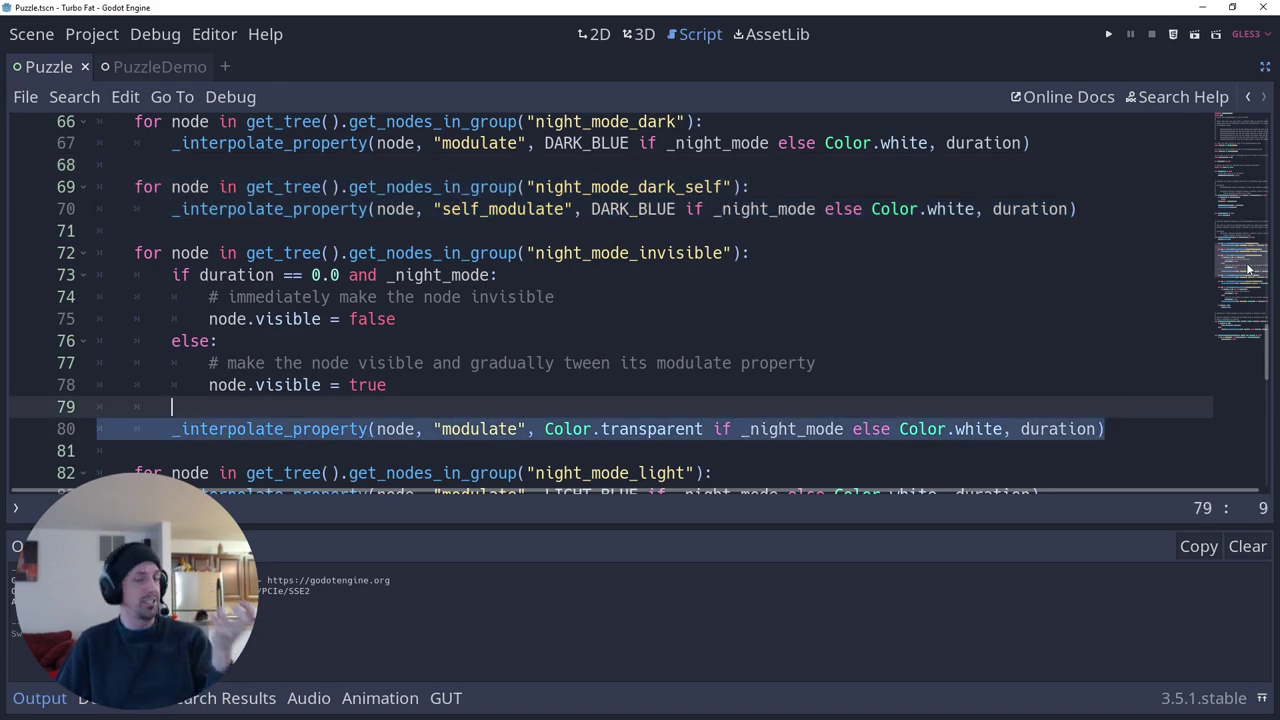
Step: Review the rest of the night-mode tween script and highlight the body of the _interpolate_property function
scroll(1240, 275, "down", 4)
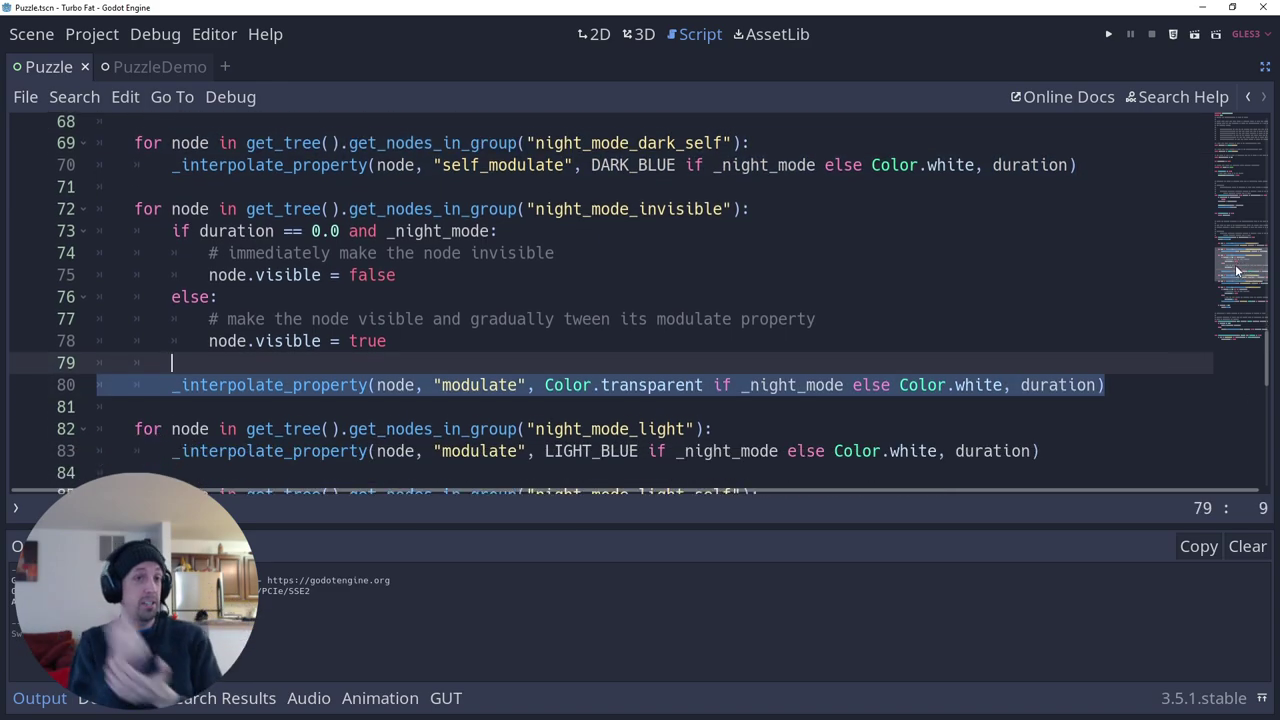
scroll(1230, 292, "down", 3)
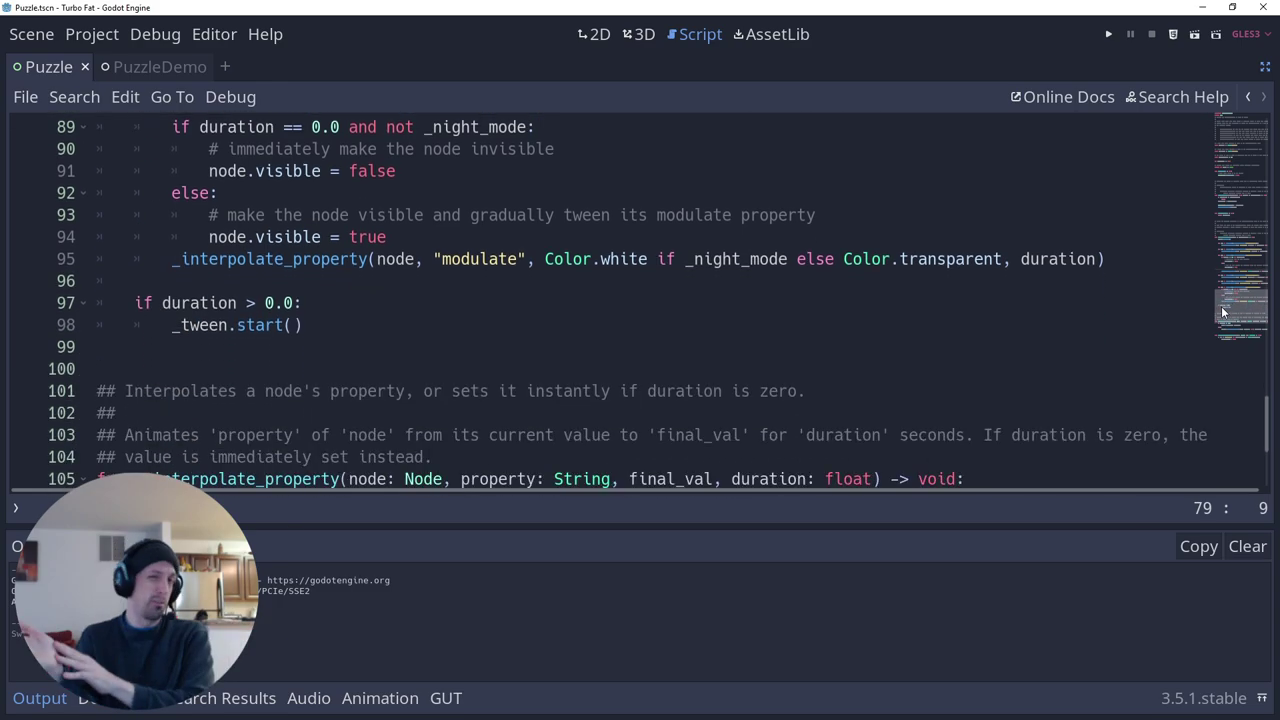
scroll(1228, 311, "down", 3)
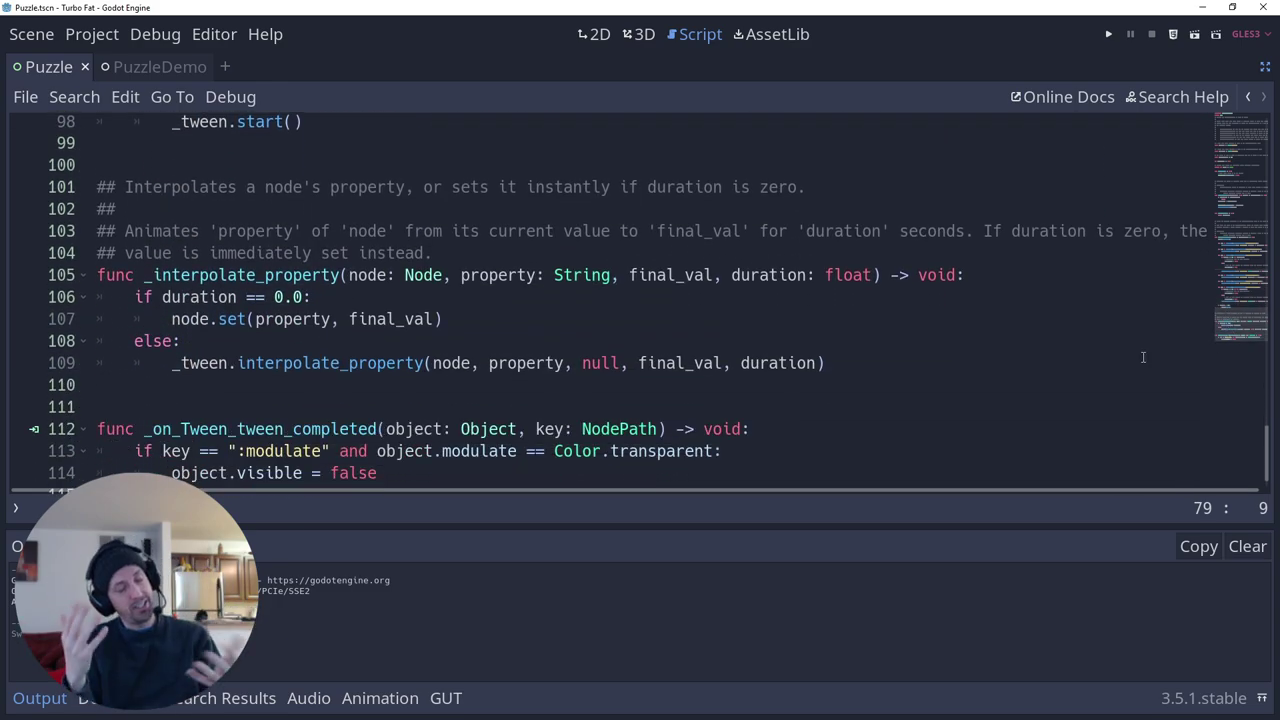
left_click_drag(1143, 362, 983, 290)
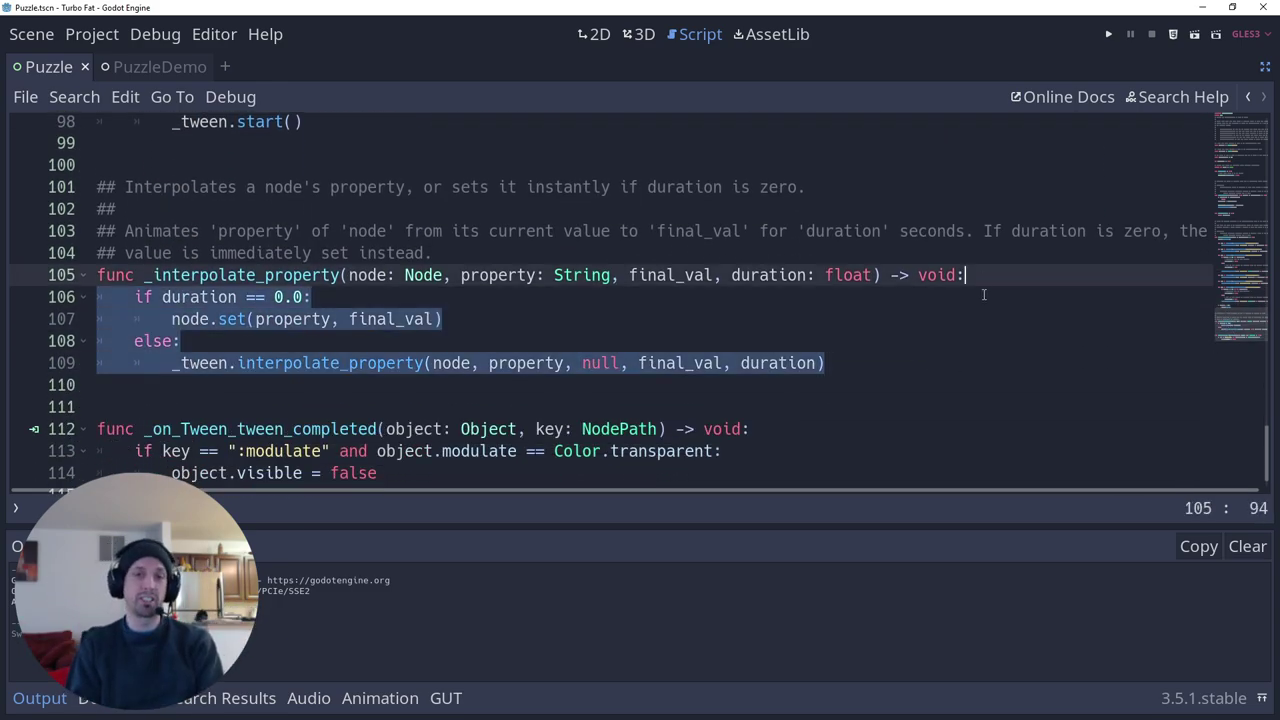
left_click(1014, 407)
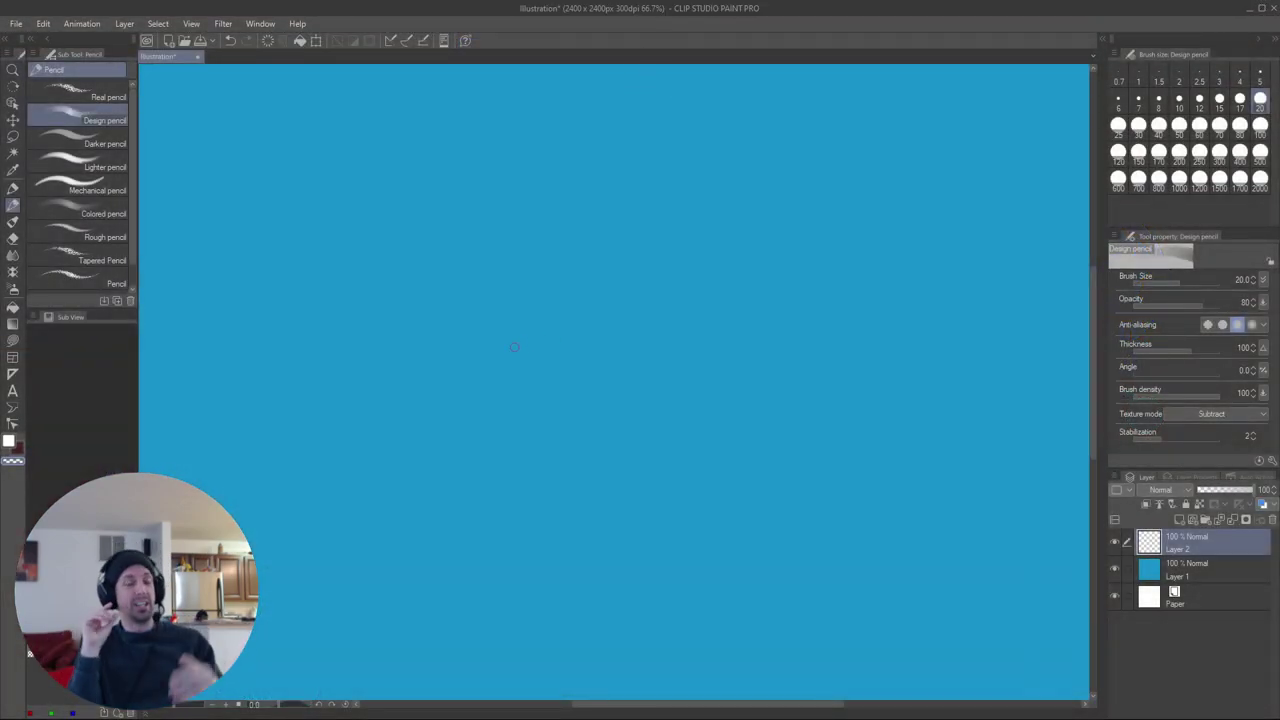
Step: In Clip Studio Paint, sketch a white dotted baseline with stars and an arrow arcing over from the third star
key("c")
left_click(537, 343)
left_click(514, 345)
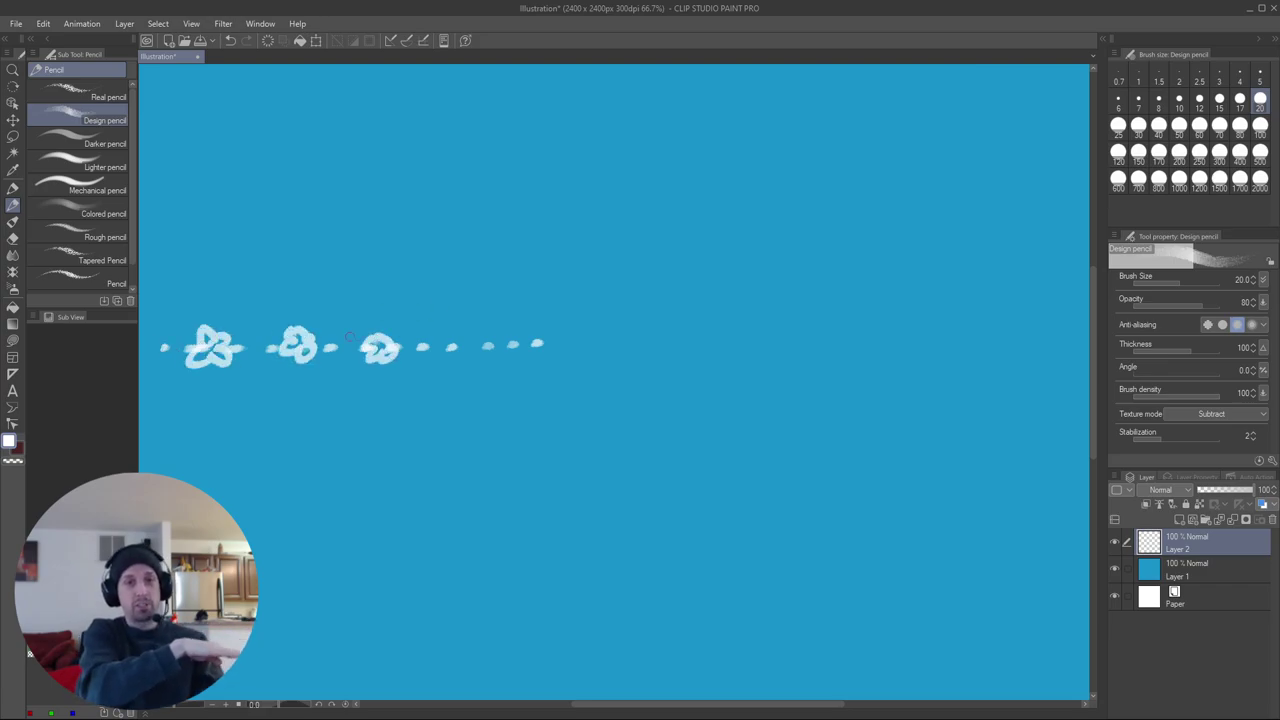
left_click_drag(434, 223, 685, 277)
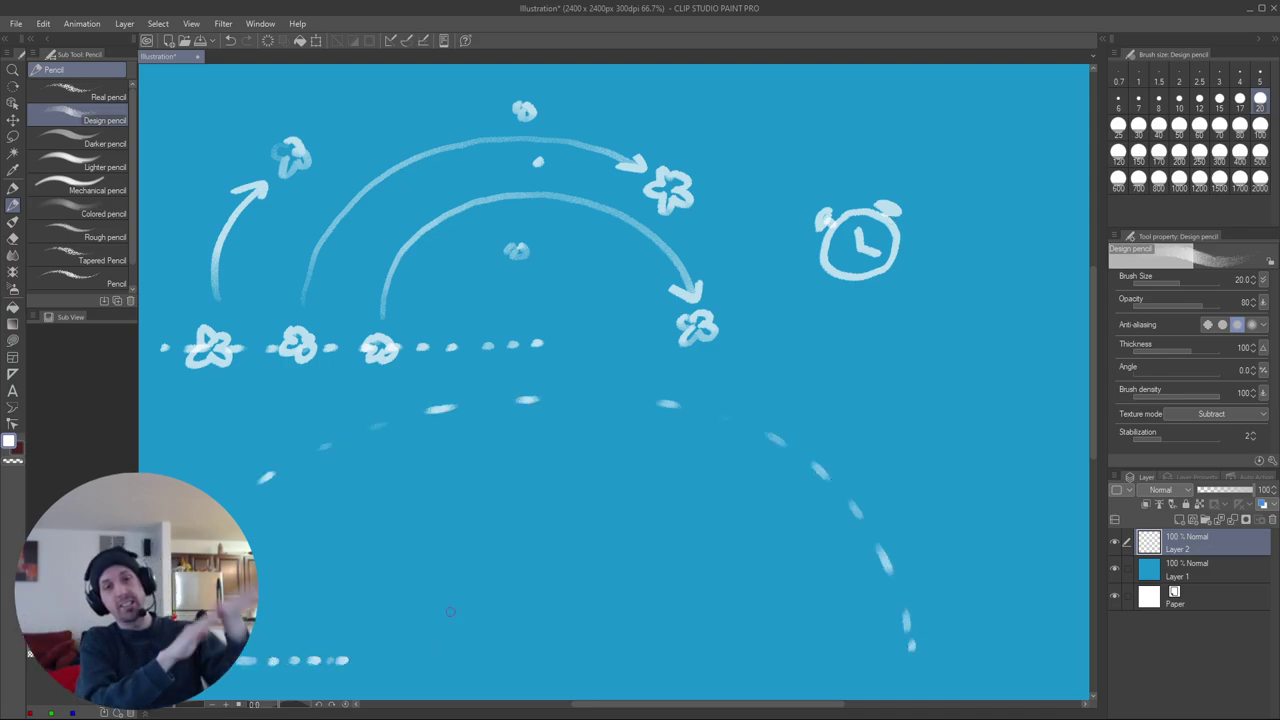
Step: Complete the lower dashed arch with its inner curve and baseline, and sketch small and large stars inside it
mouse_move(355, 656)
left_mouse_down()
mouse_move(440, 592)
mouse_move(843, 660)
left_mouse_up()
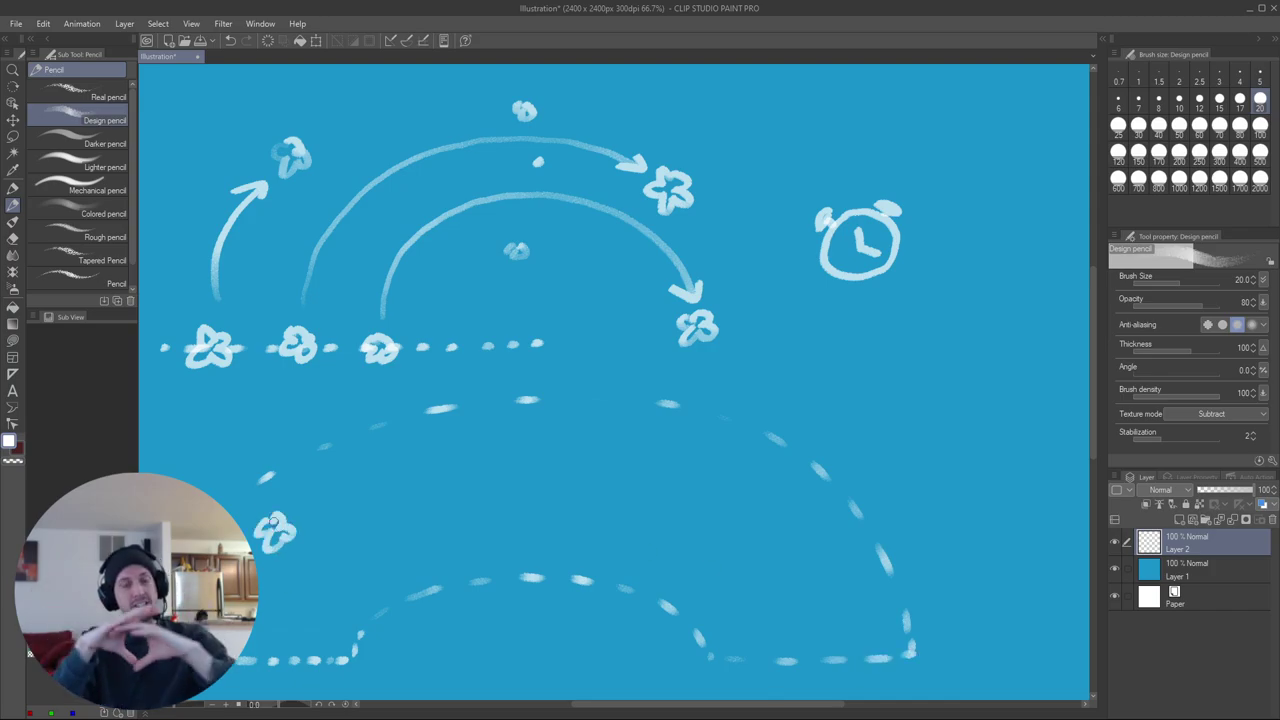
left_click_drag(398, 530, 412, 548)
left_click_drag(500, 446, 514, 456)
left_click_drag(664, 508, 678, 518)
left_click_drag(782, 534, 757, 548)
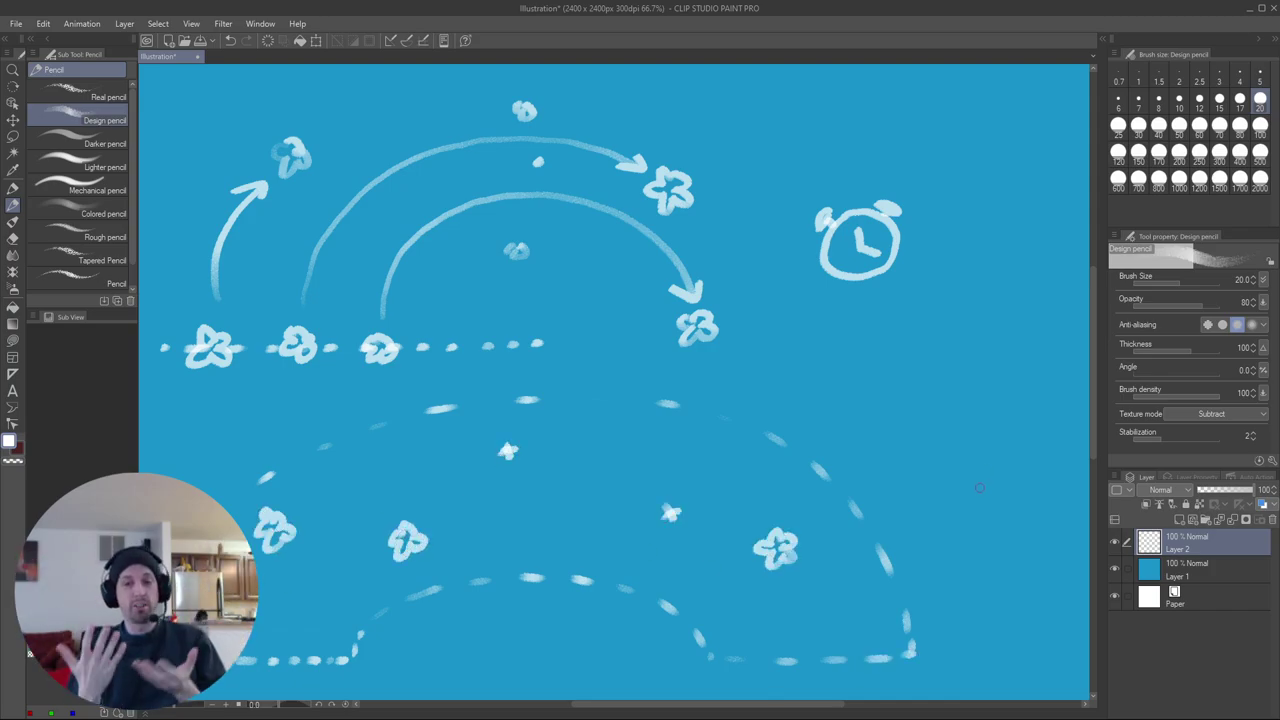
left_click_drag(979, 488, 960, 508)
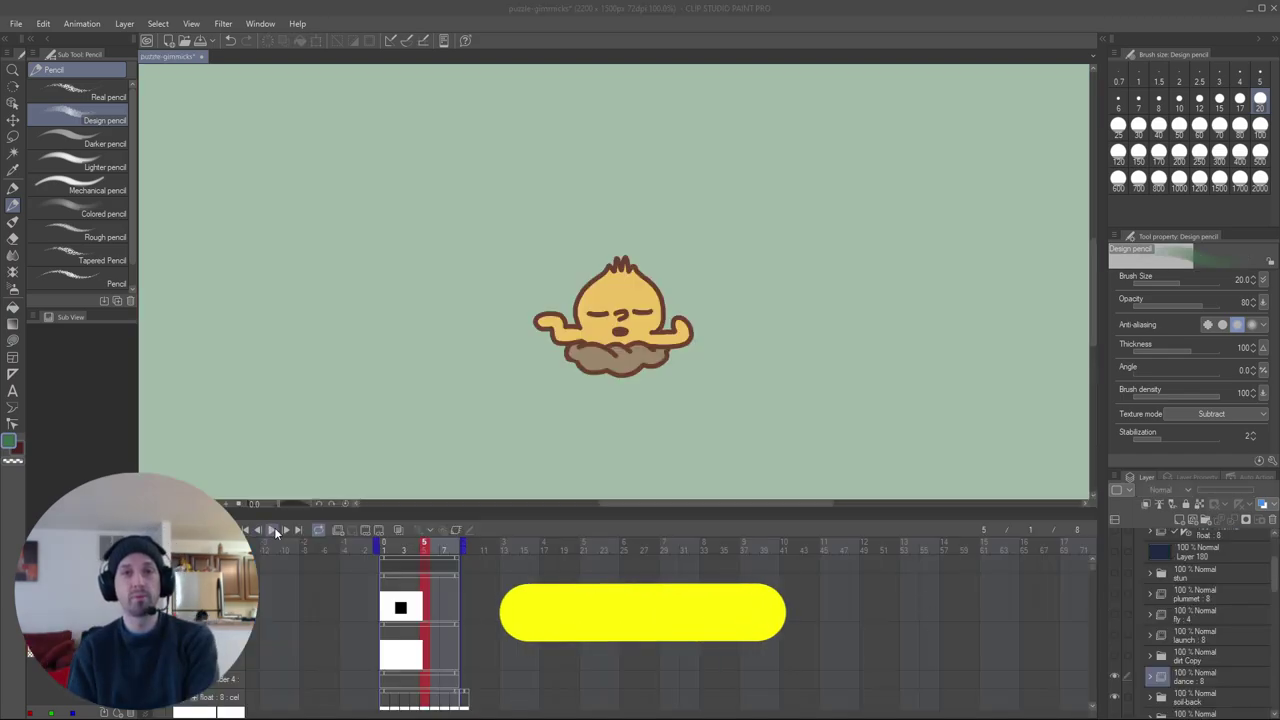
Step: Play the onion's dance animation, stop it and return the timeline to frame 1
left_click(280, 531)
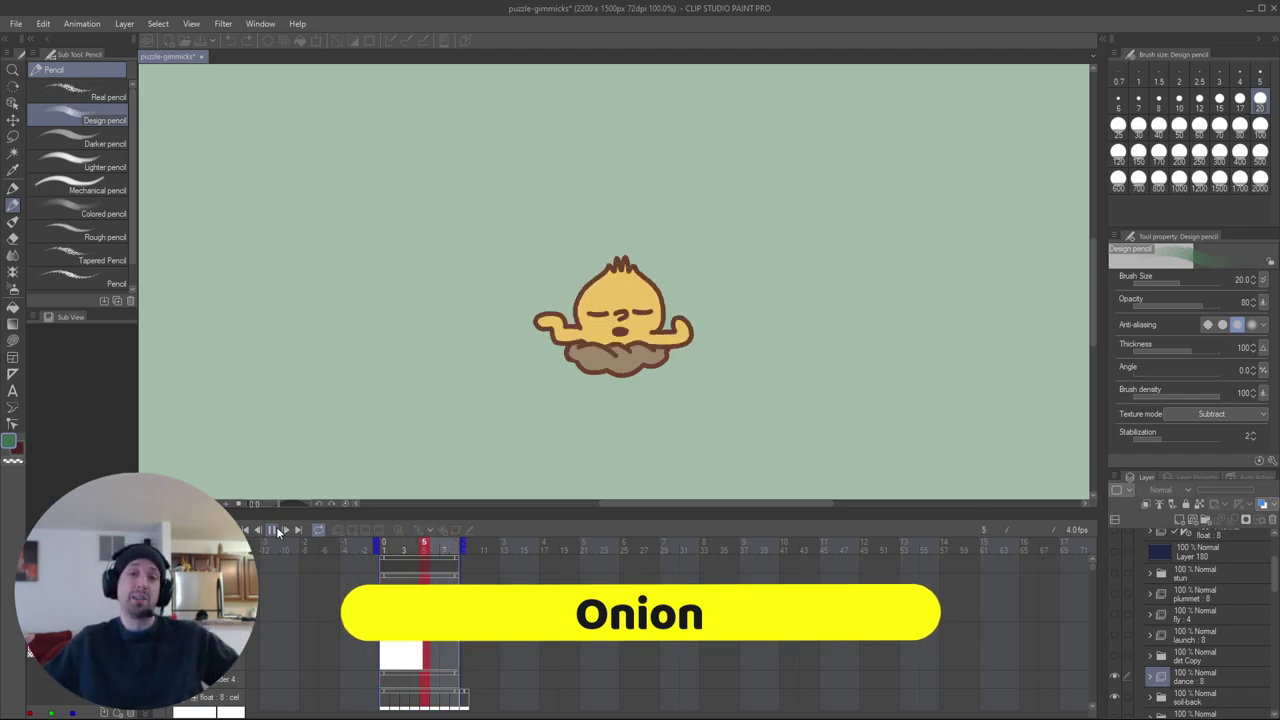
left_click(278, 531)
left_click_drag(458, 545, 386, 549)
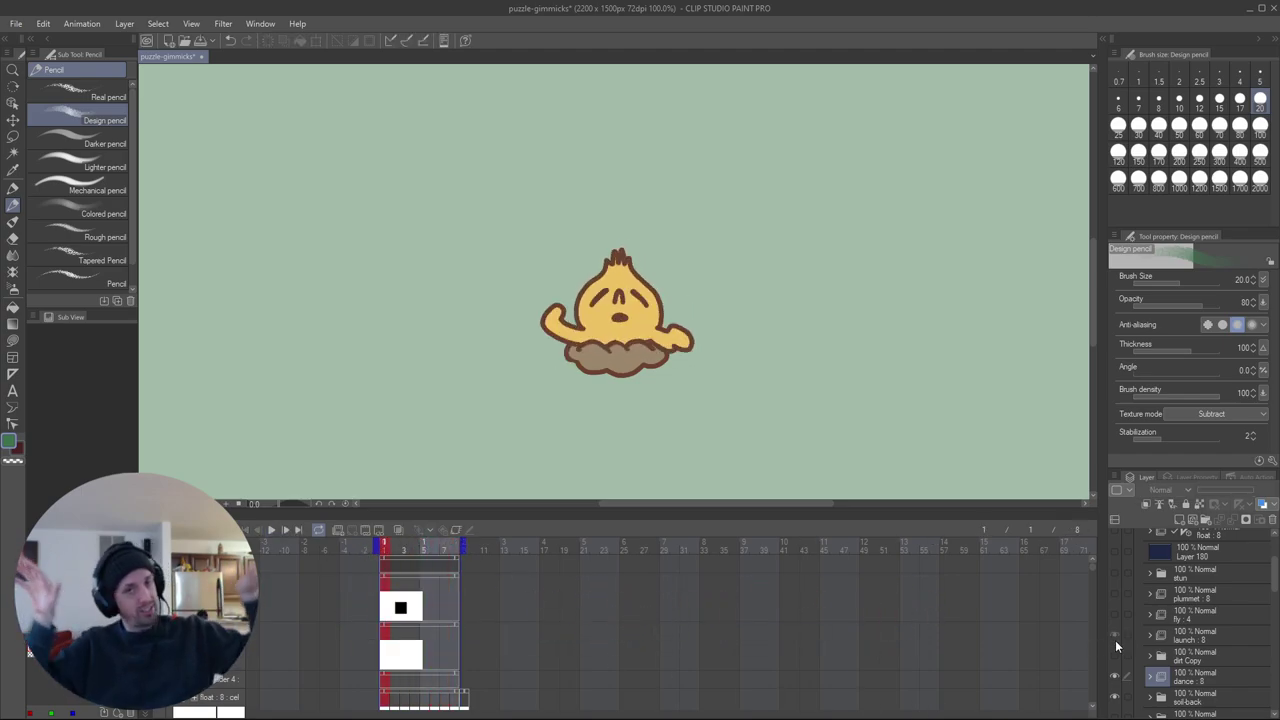
Step: Toggle the launch layer's visibility, hide the dance layer and play back the white ghost onion's float animation
left_click(1115, 635)
left_click(1115, 676)
left_click(284, 530)
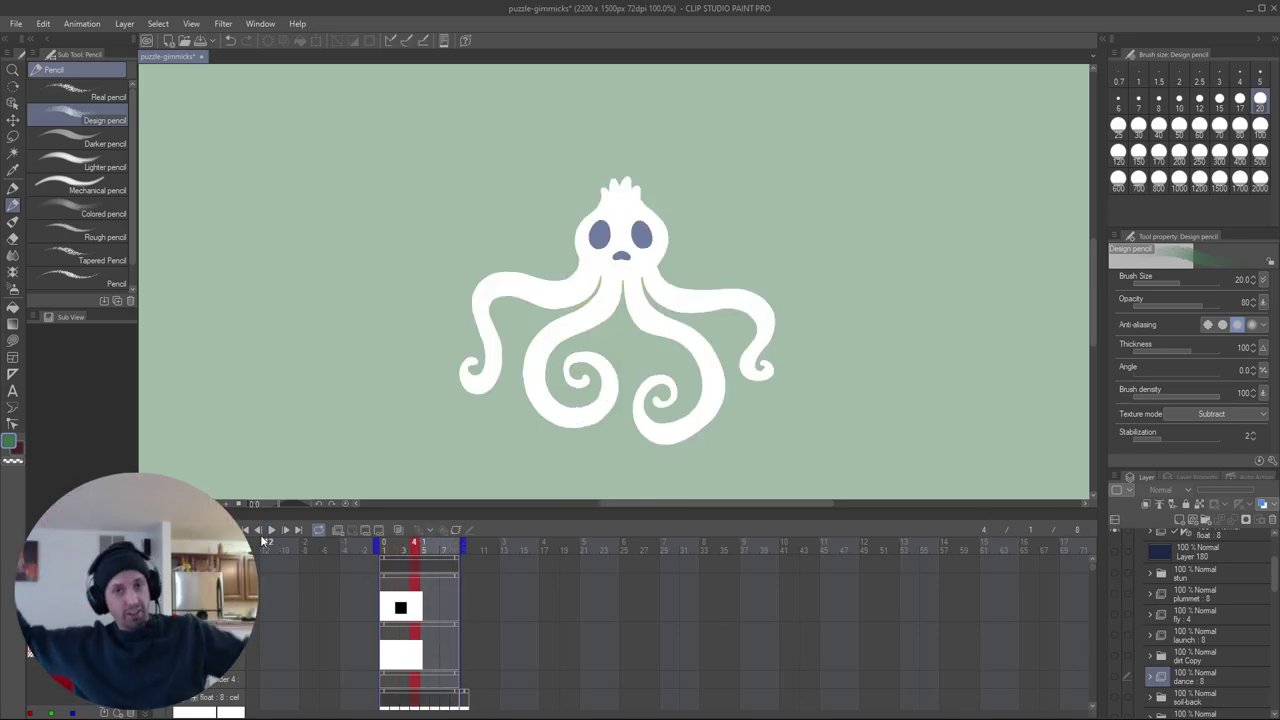
left_click(271, 531)
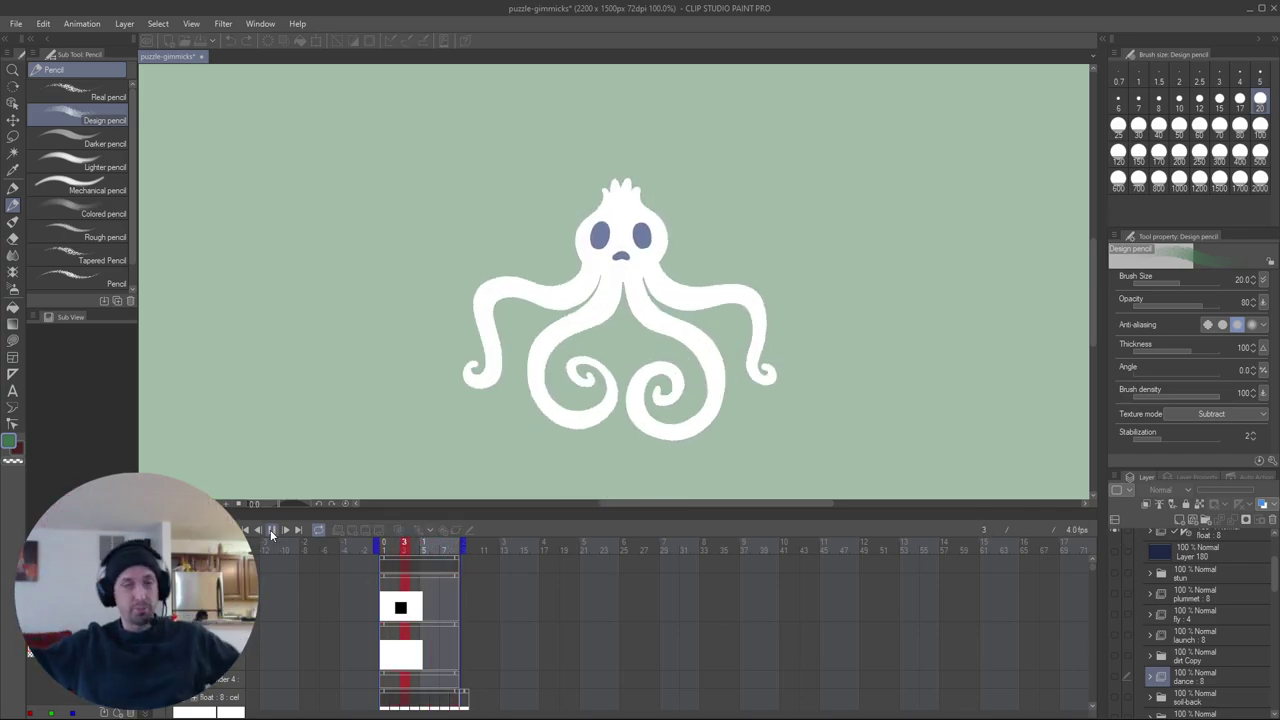
left_click(271, 532)
Step: Swap the visible animation from float to stun and on to plummet, and play back the plummet animation
left_click(1115, 573)
left_click(1115, 532)
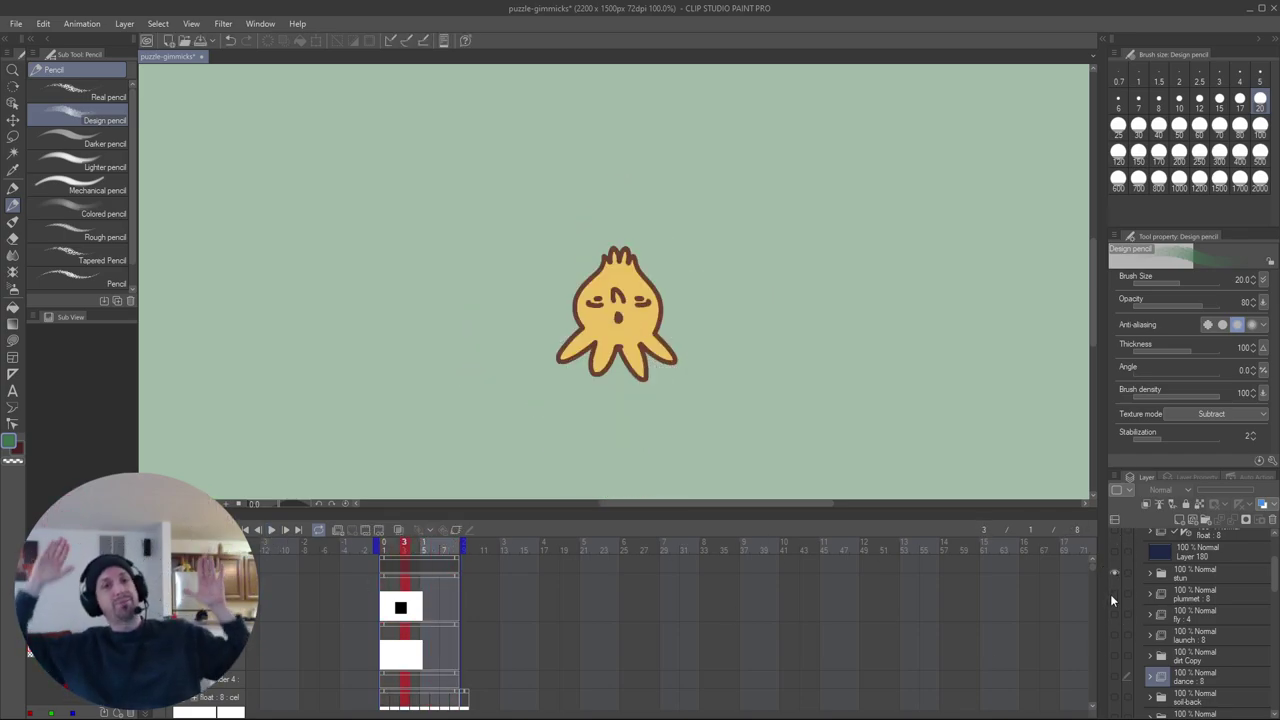
left_click(1114, 594)
left_click(1115, 574)
left_click(271, 531)
left_click(271, 531)
Step: Display the dirt Copy and soil-back layers in place of plummet, and select the dirt Copy folder
left_click(1115, 656)
left_click(1115, 697)
left_click(1115, 594)
left_click(1190, 656)
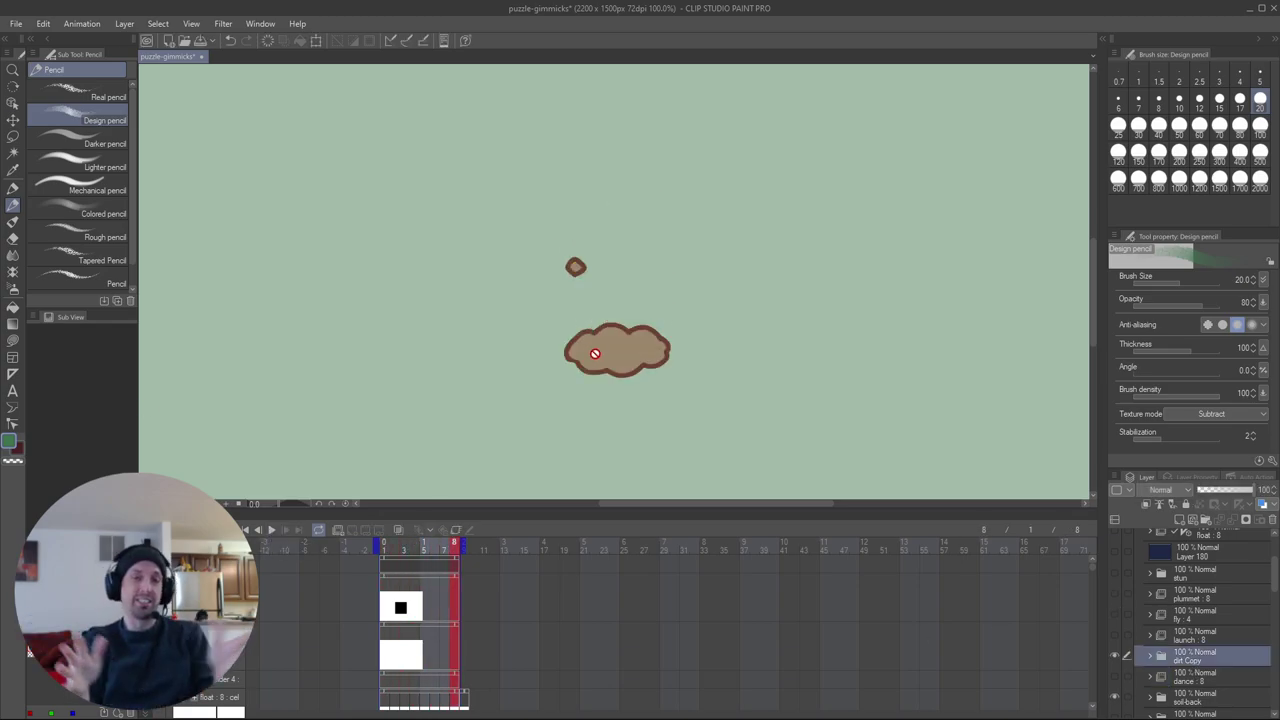
left_click_drag(575, 267, 485, 323)
Step: Hide the dirt Copy folder, show the dance layer again and play its animation
left_click(1115, 656)
left_click(1115, 677)
left_click(271, 531)
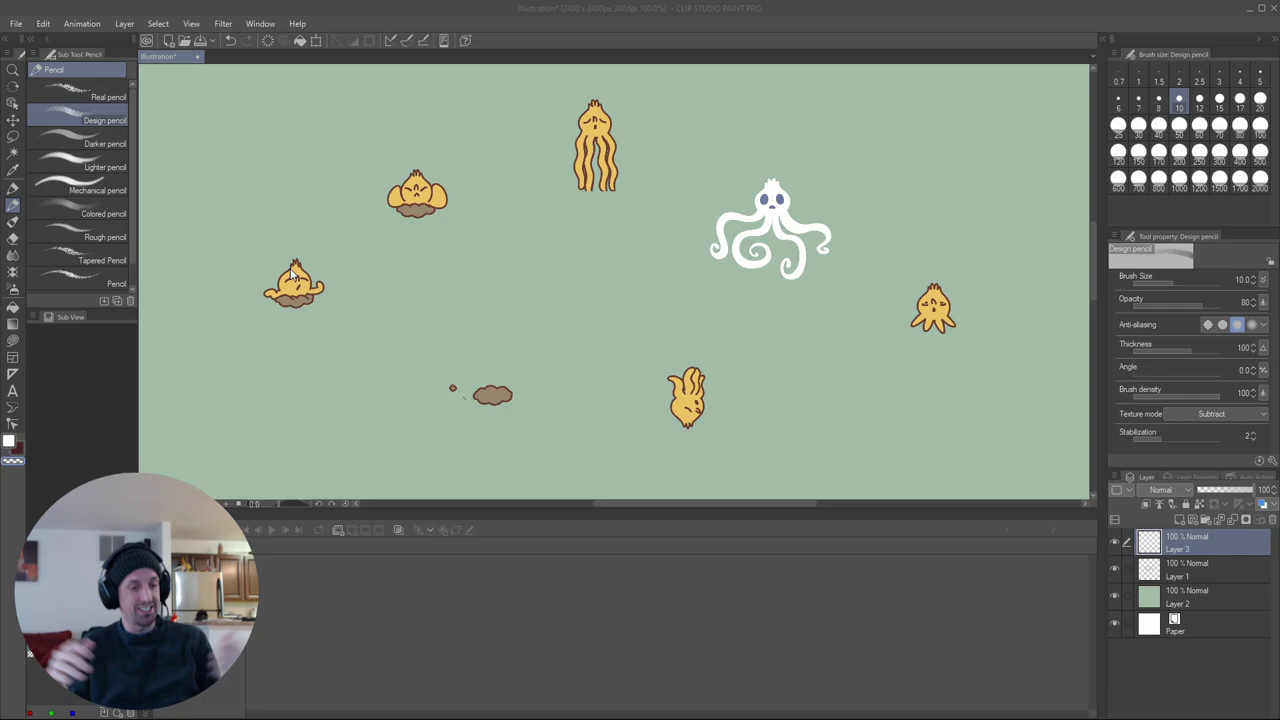
Step: Mark Layer 3 of the pose overview between the dancing onion and the crouching onion
left_click(362, 224)
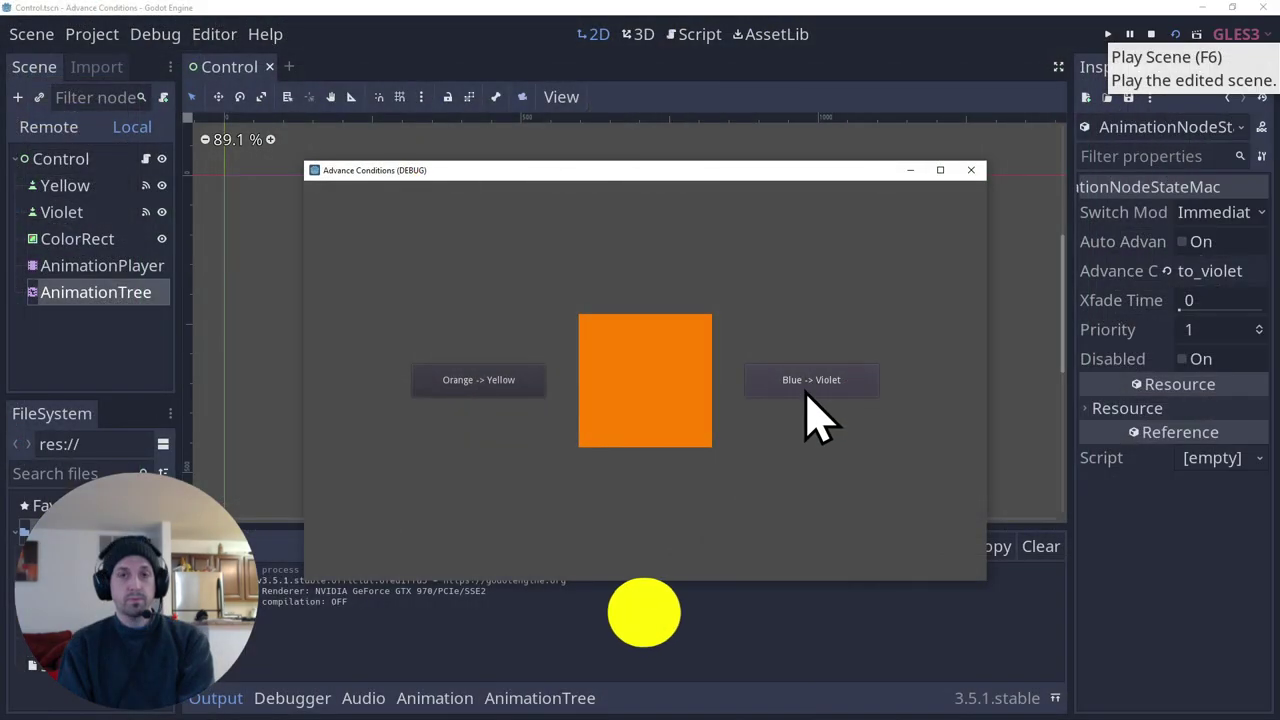
Step: Test the Blue -> Violet and Orange -> Yellow transitions in the running Godot Advance Conditions demo, and close it
left_click(806, 400)
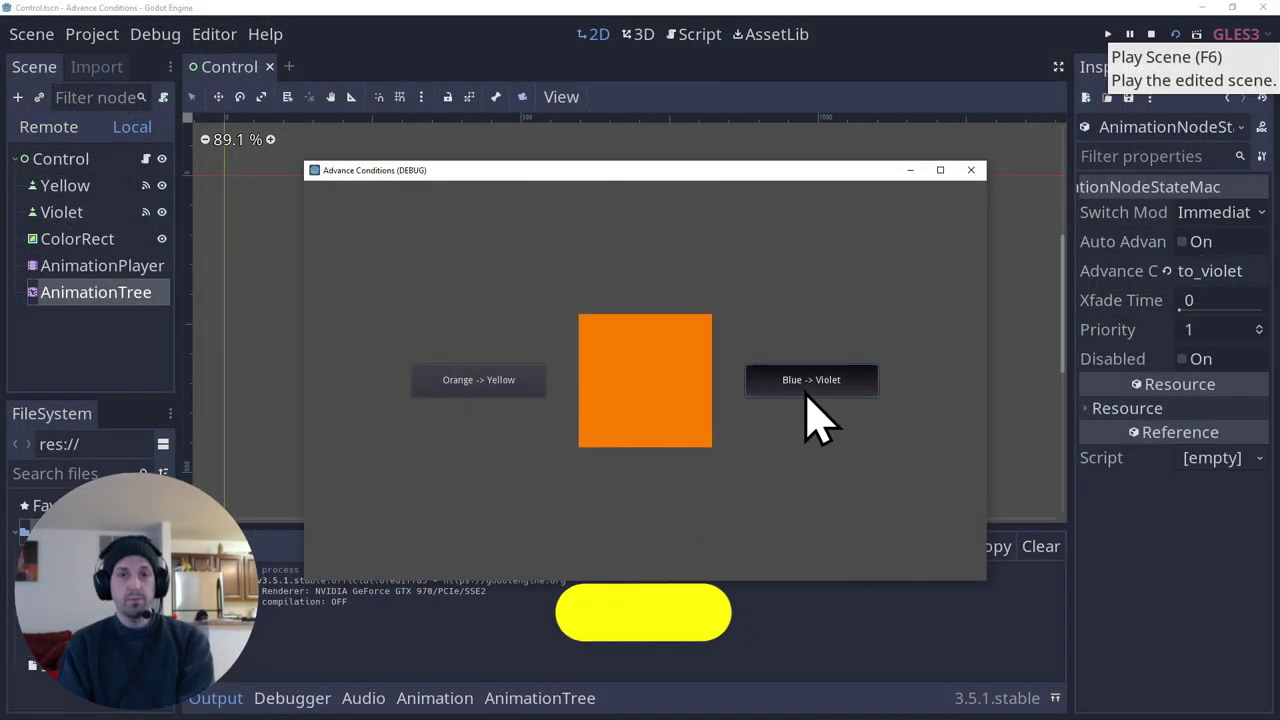
left_click(486, 402)
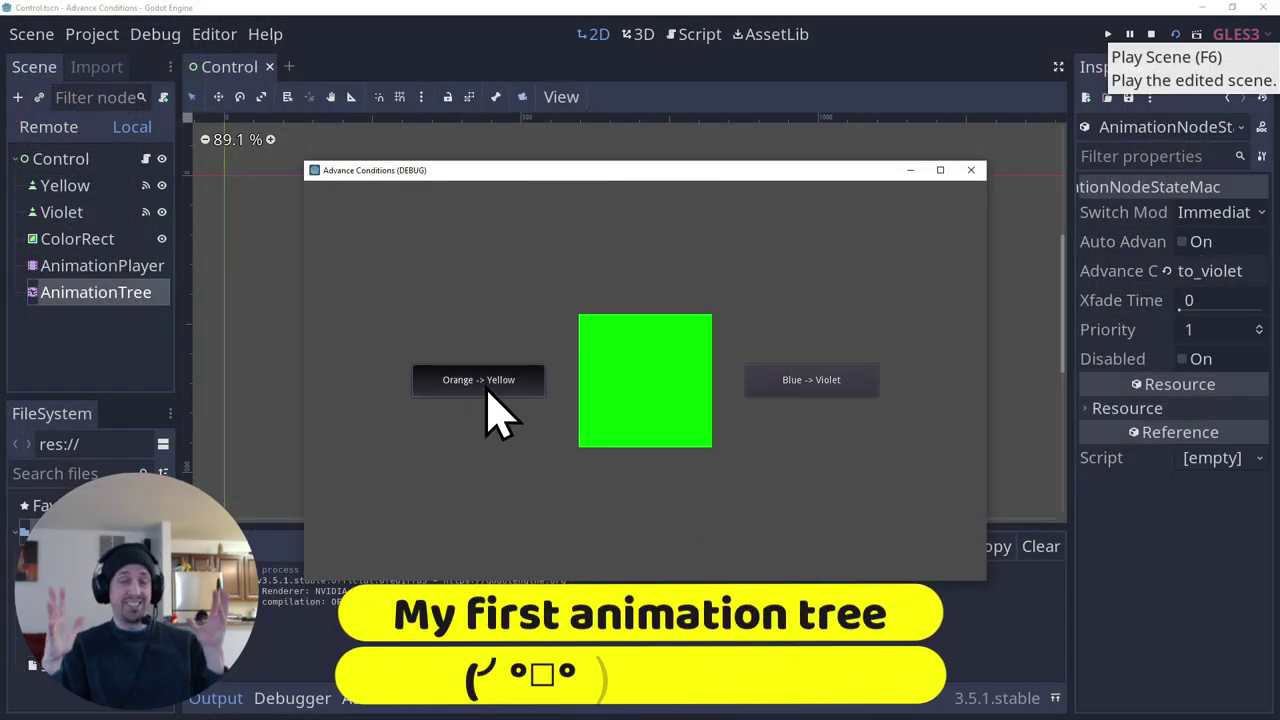
left_click(971, 172)
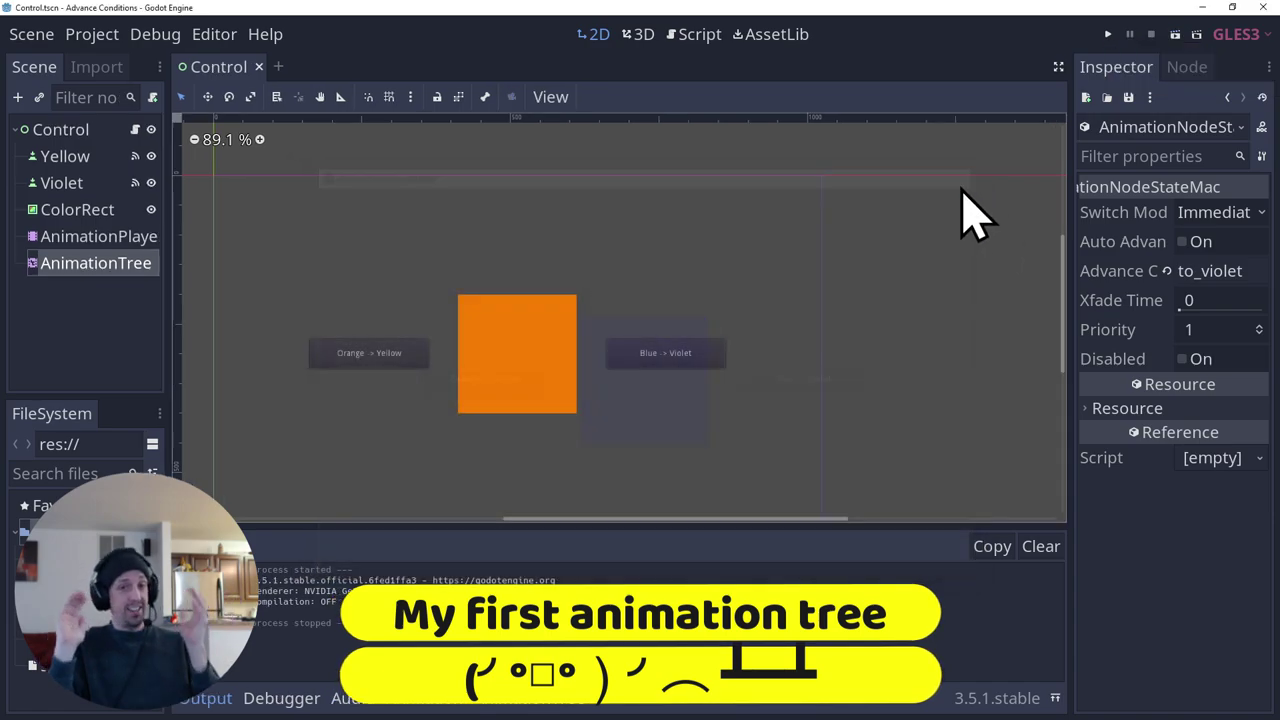
Step: Clear the advance conditions of the blue-to-violet and orange-to-yellow transitions in the animation tree
left_click(529, 698)
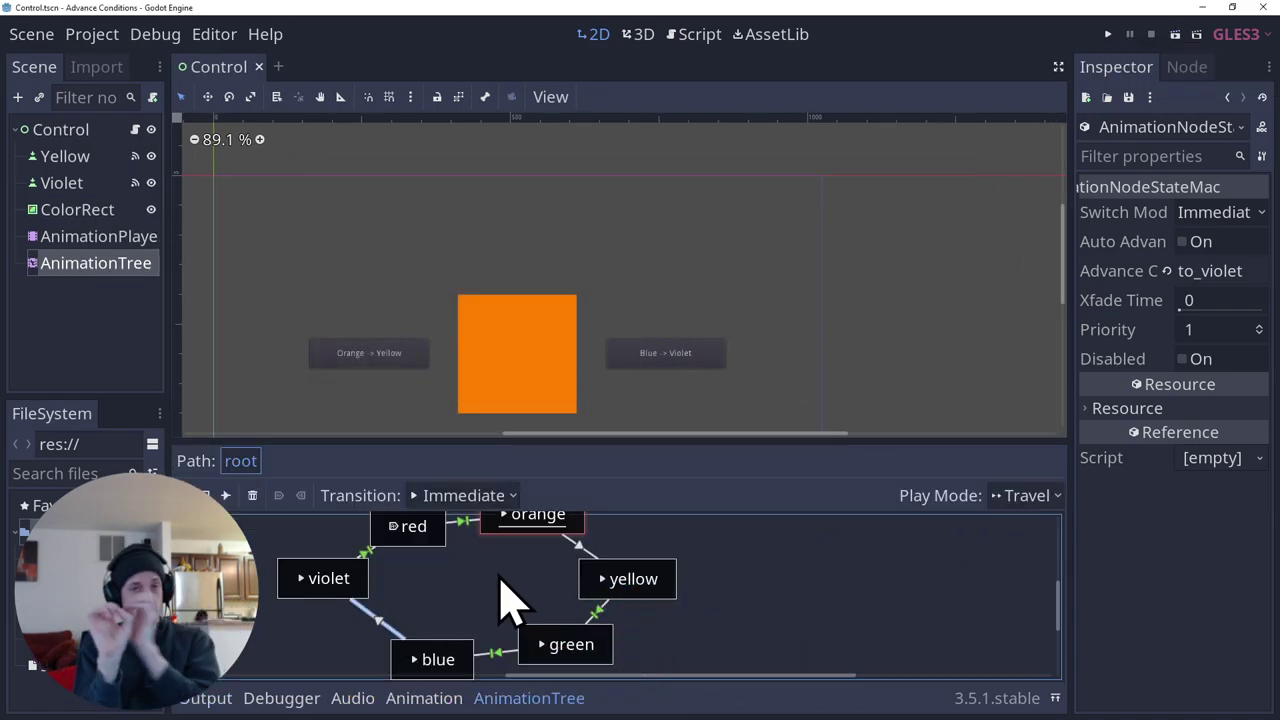
left_click(1166, 270)
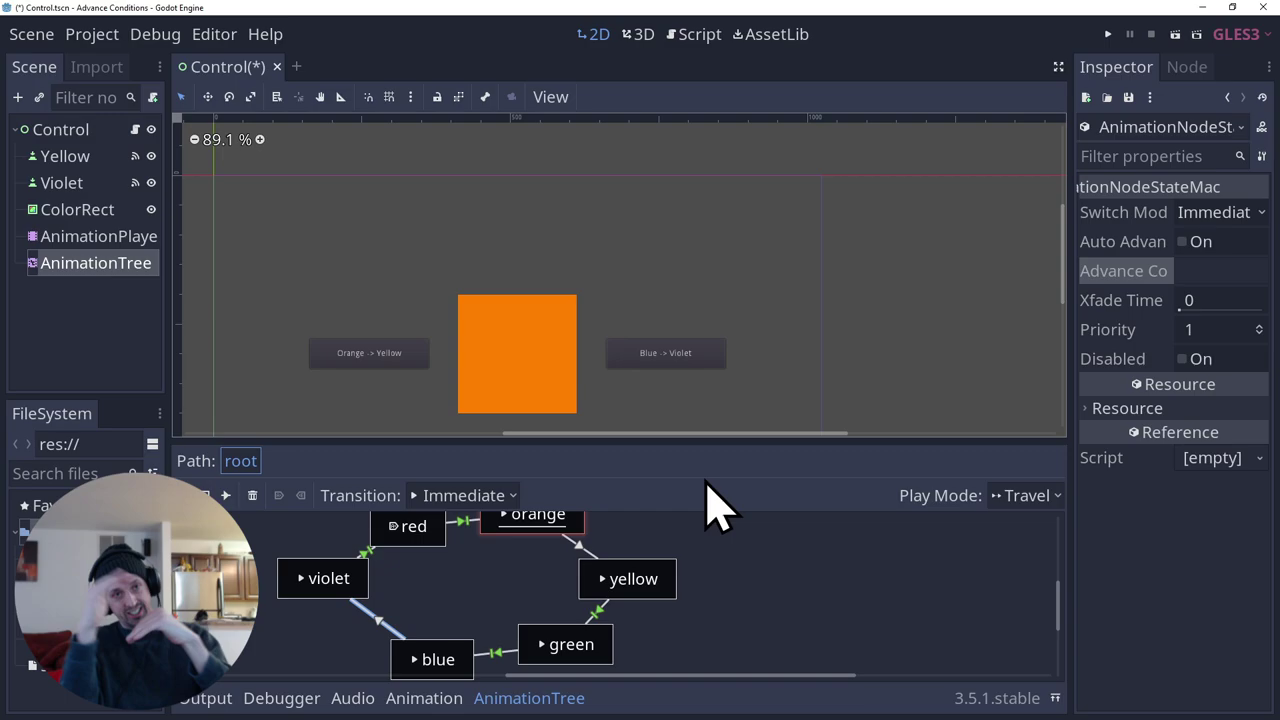
left_click(584, 552)
left_click(1168, 272)
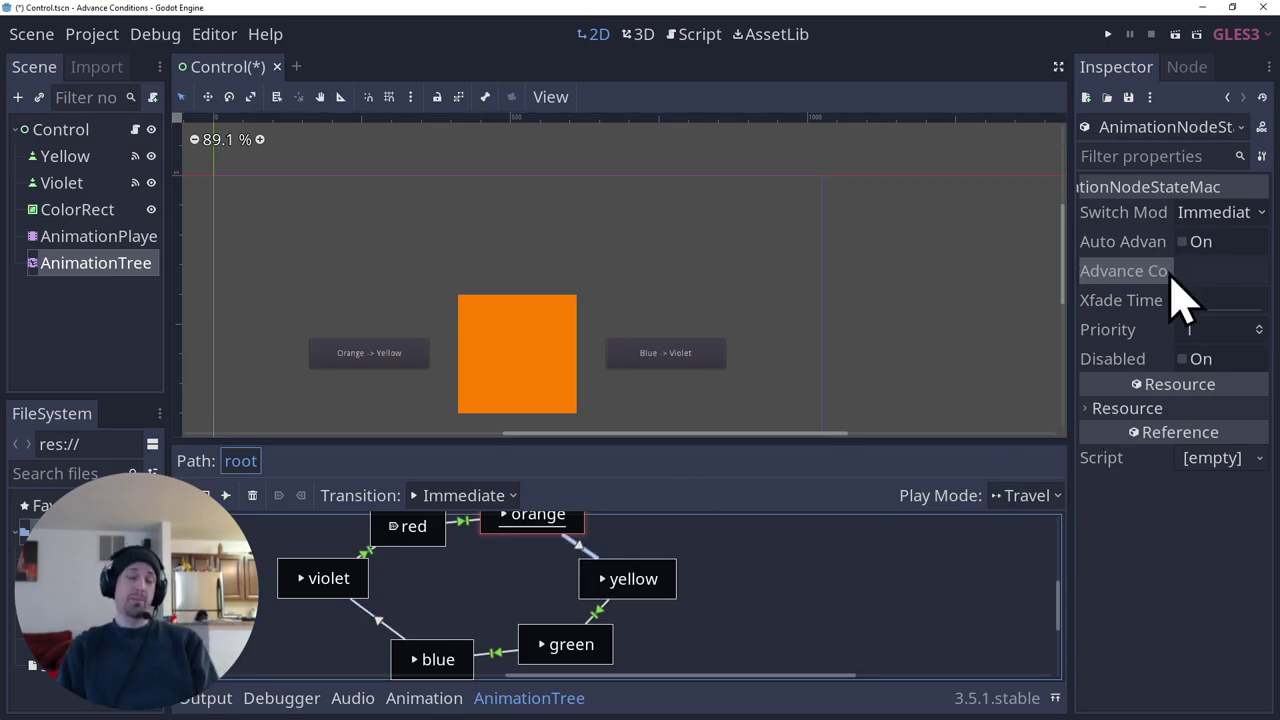
Step: Save the Control scene and reload the current project
left_click(34, 36)
left_click(42, 212)
left_click(94, 36)
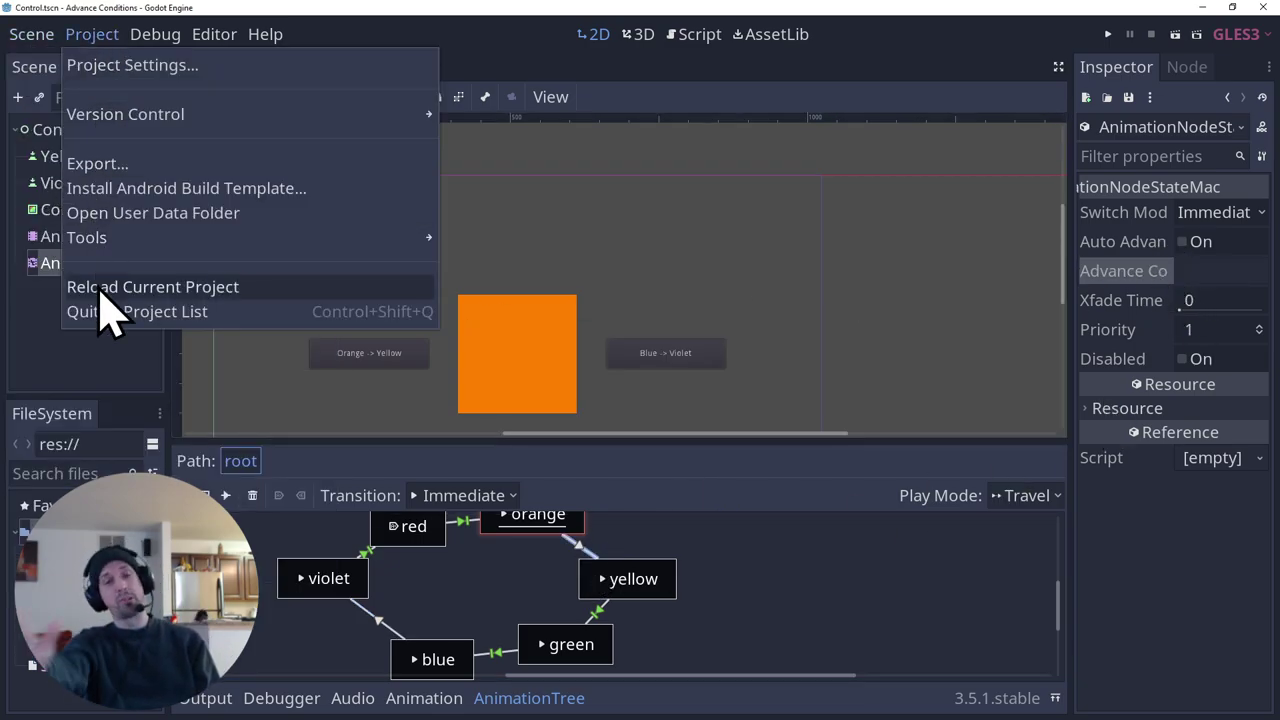
left_click(101, 287)
Step: Try to clear the to_yellow advance condition on the AnimationTree's orange-to-yellow transition
left_click(82, 263)
left_click(583, 560)
left_click(1215, 271)
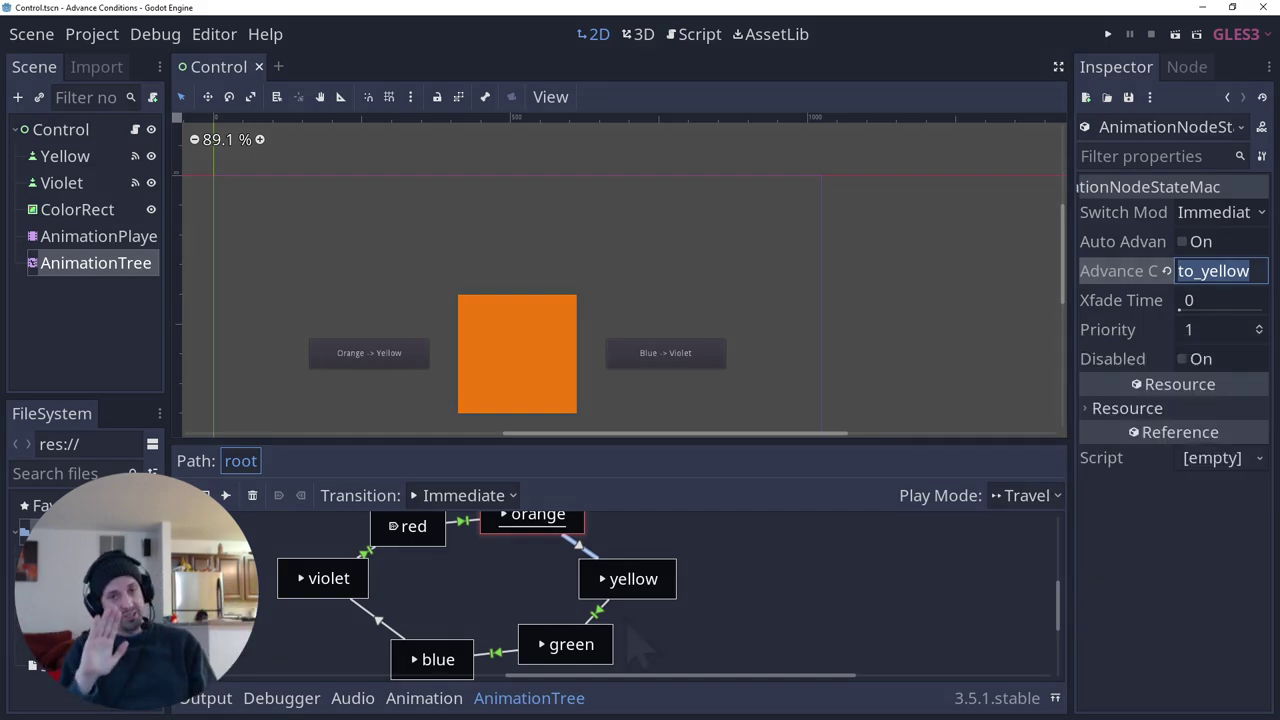
key("BackSpace")
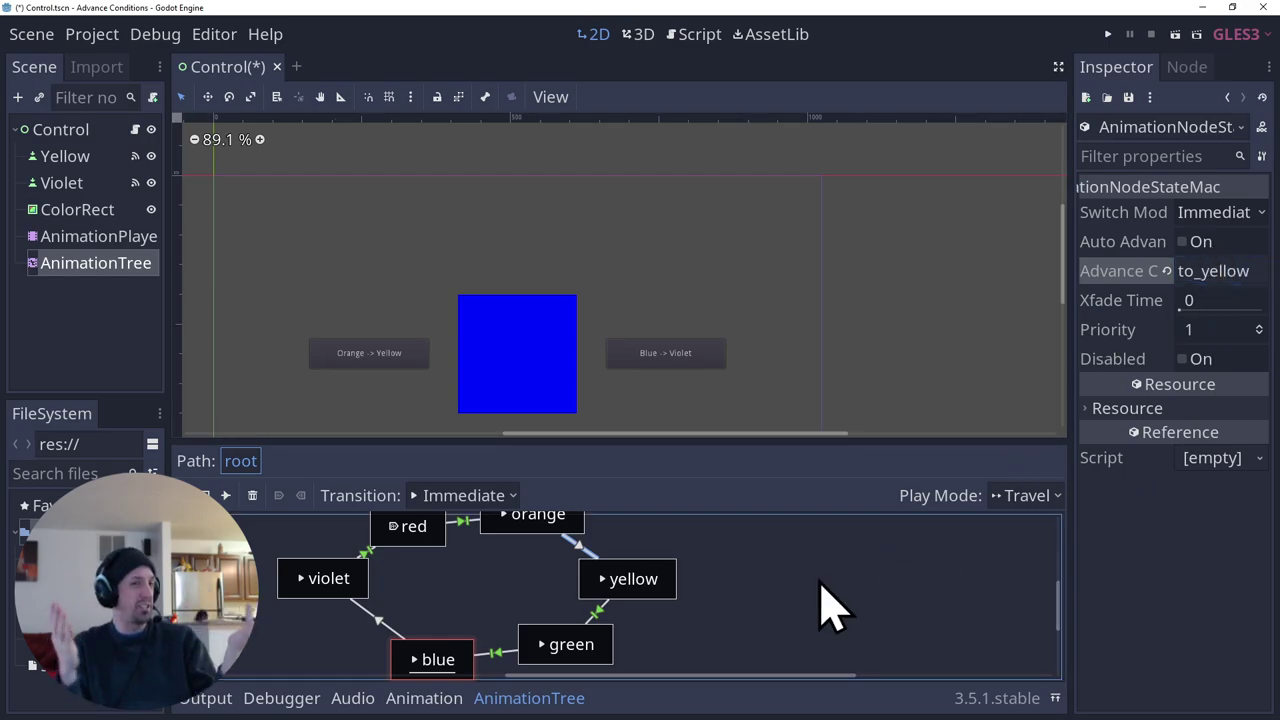
Step: Save the Control scene again with the orange-to-yellow transition selected
left_click(92, 36)
left_click(96, 40)
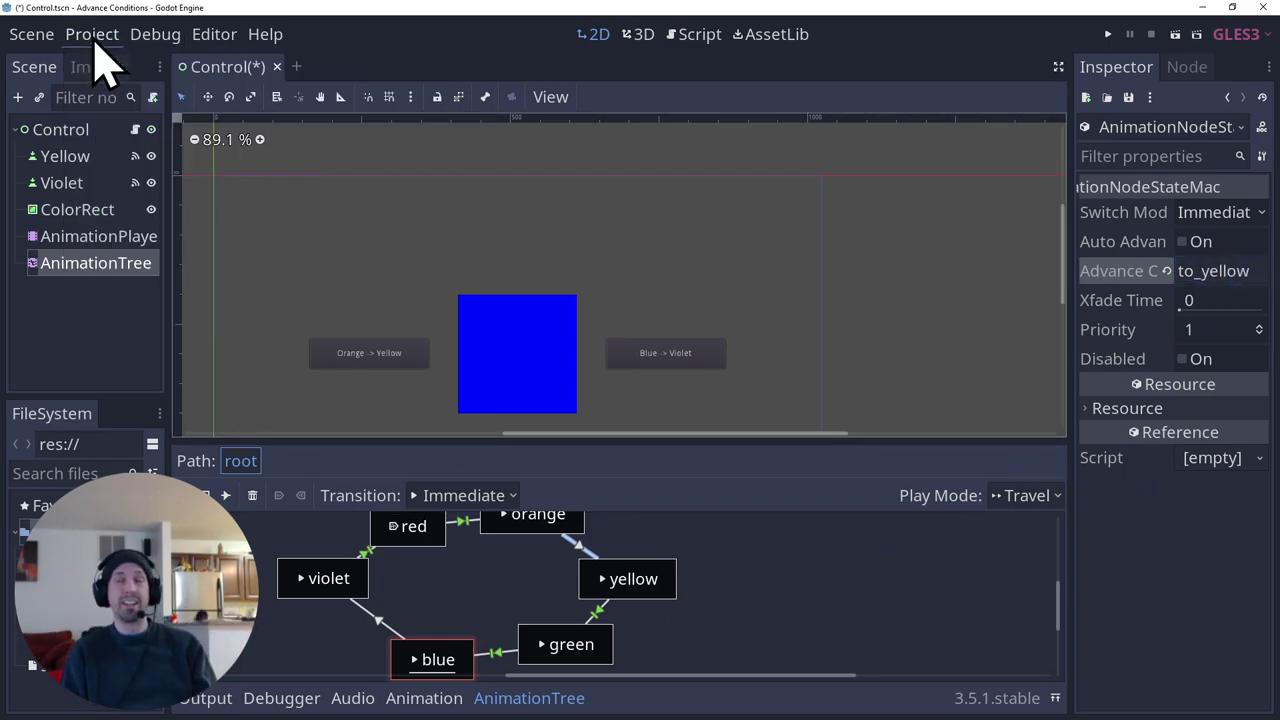
key("ctrl+s")
left_click(50, 38)
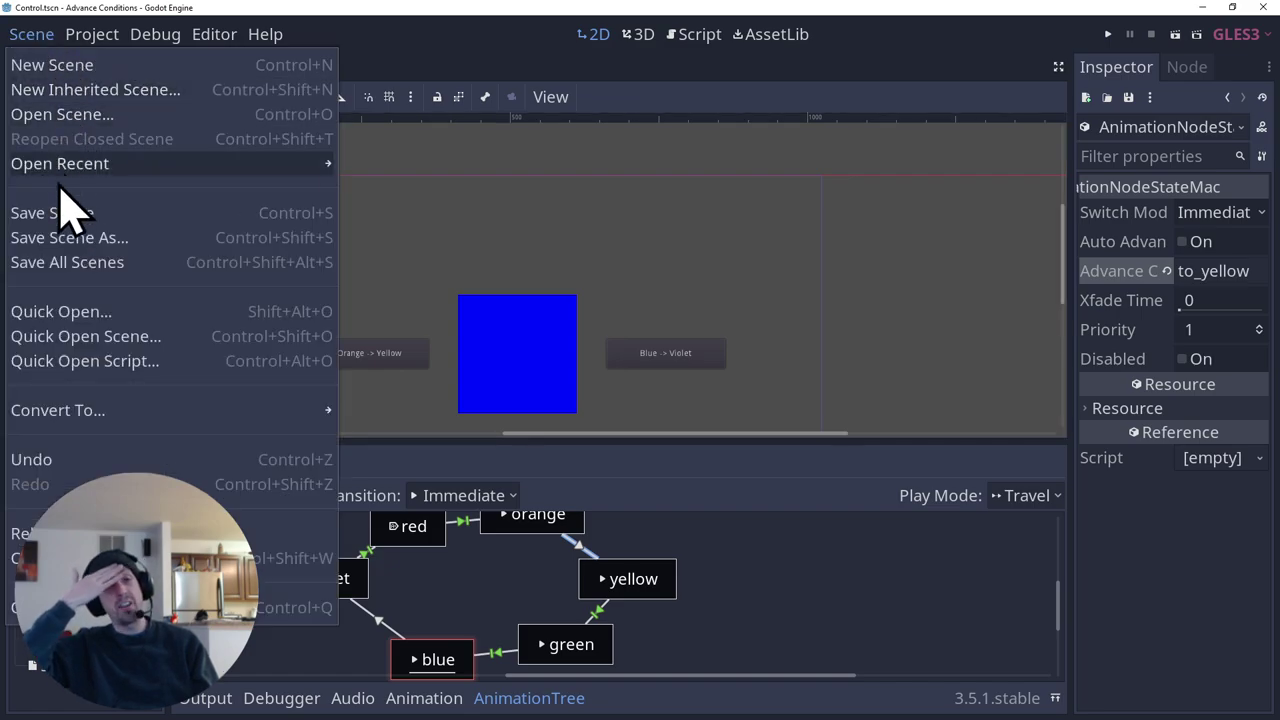
key("Escape")
left_click(92, 34)
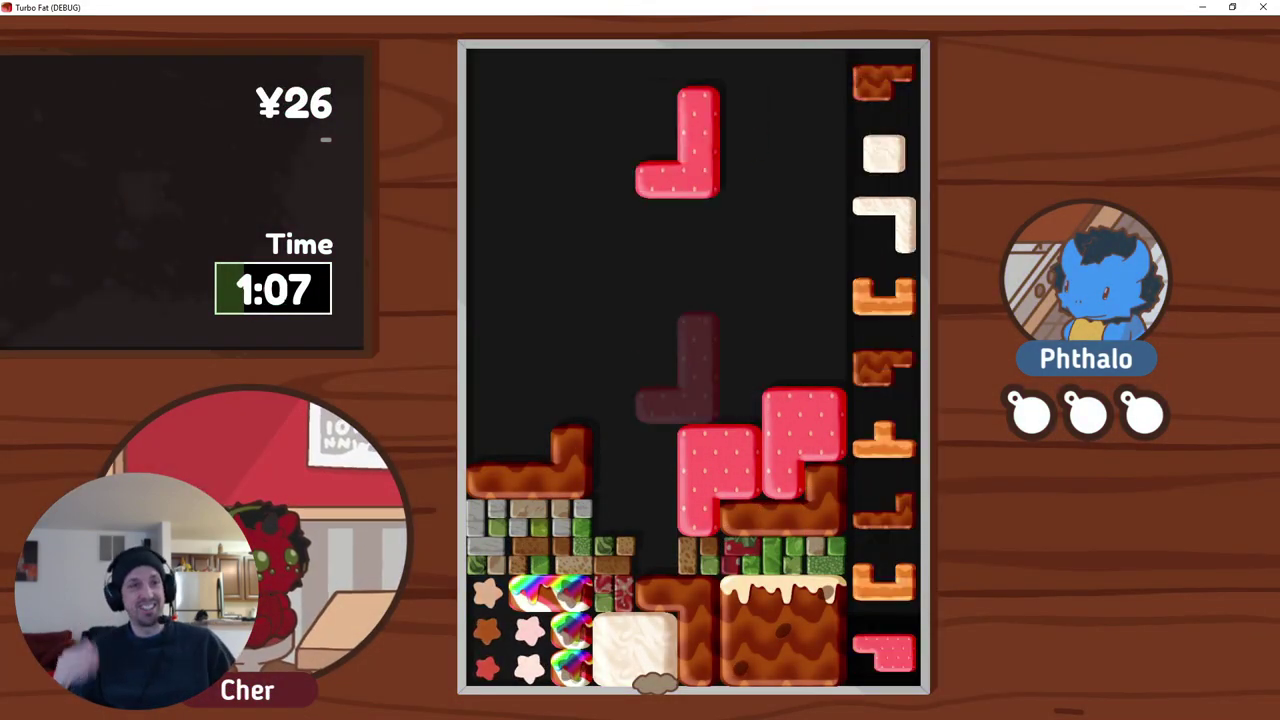
Step: Drop the pink piece one column to the right onto the pink stack in Turbo Fat
key("Right")
key("space")
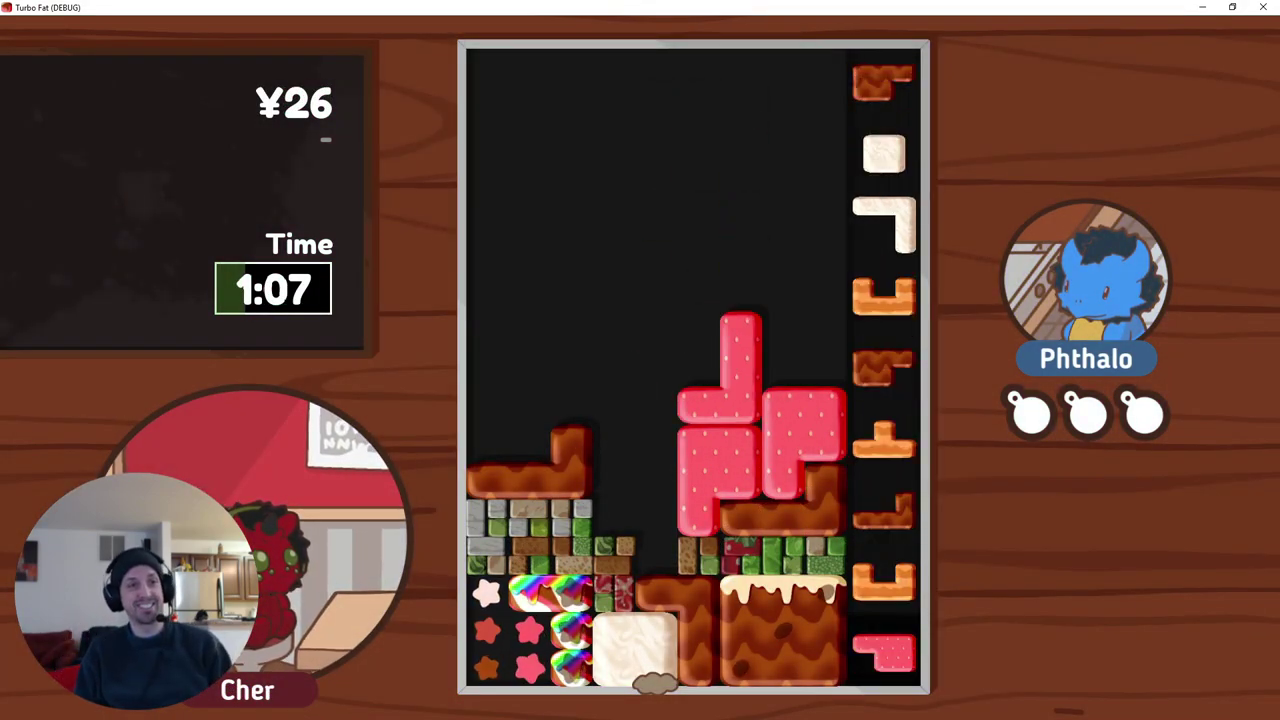
key("Up")
key("space")
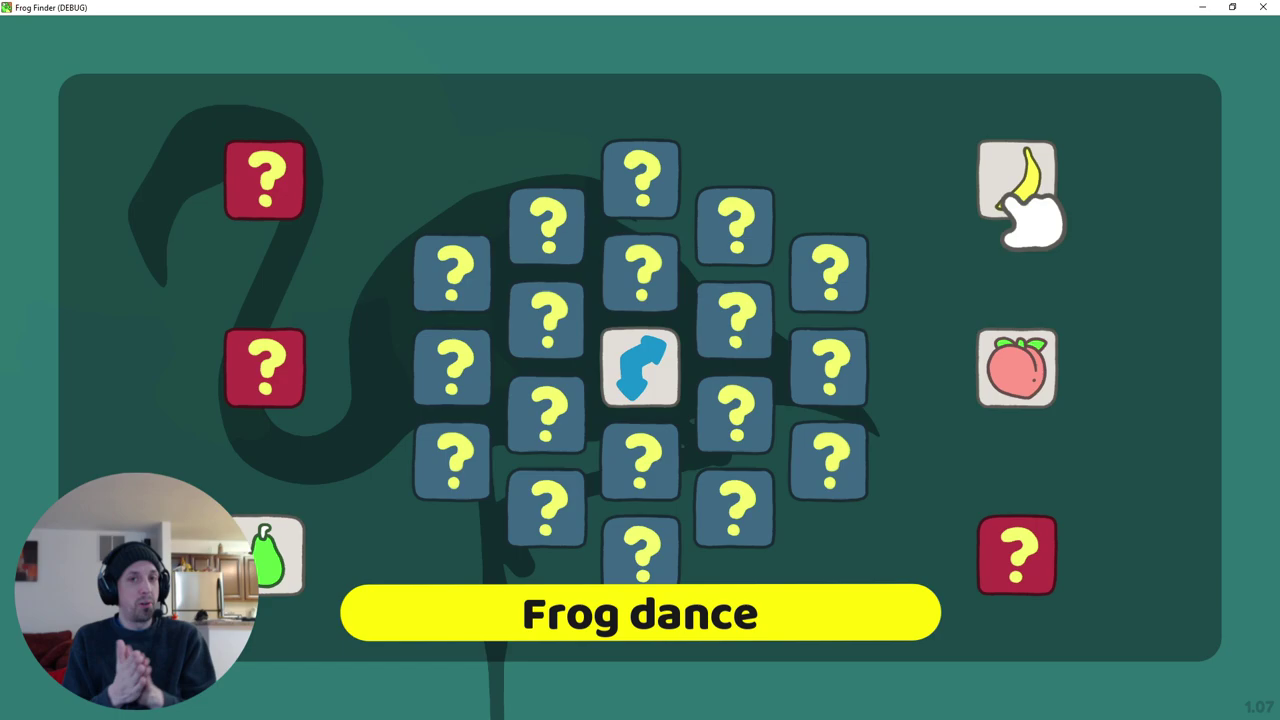
Step: Reveal the Frog Finder cards along the arrow trail up to the peach, and choose the matching outer card
left_click(654, 484)
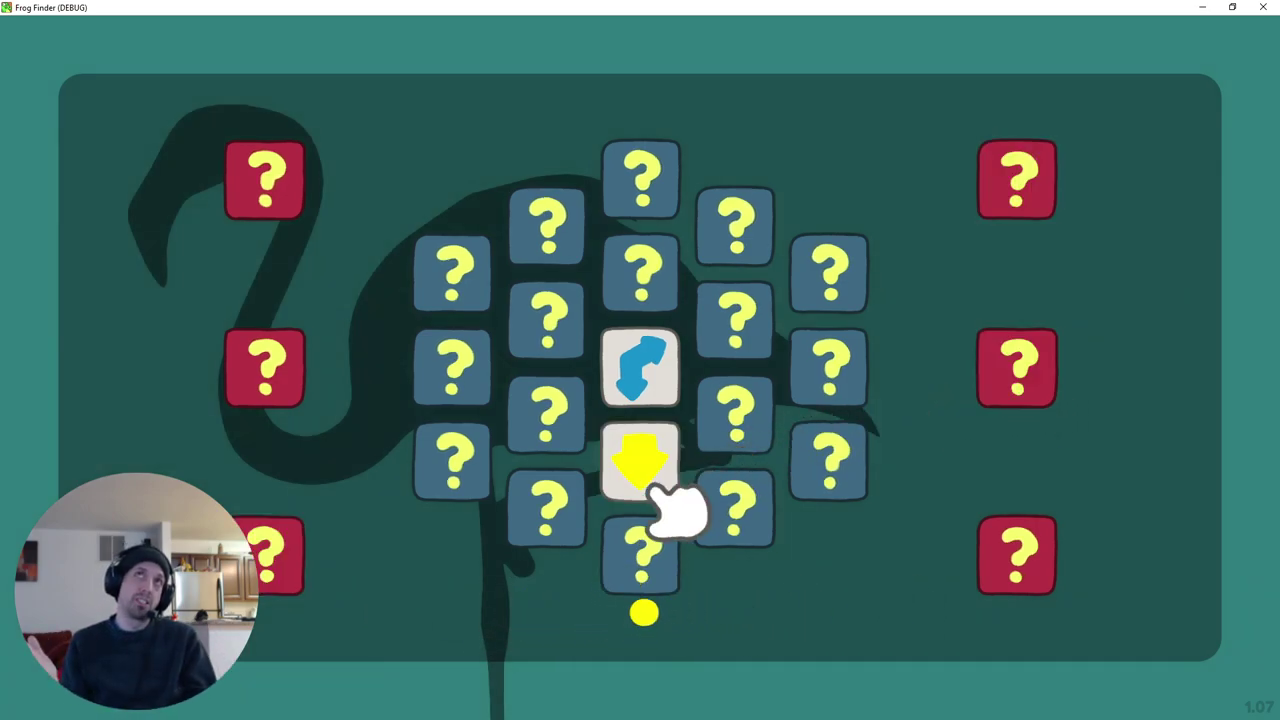
left_click(654, 569)
left_click(765, 525)
left_click(826, 474)
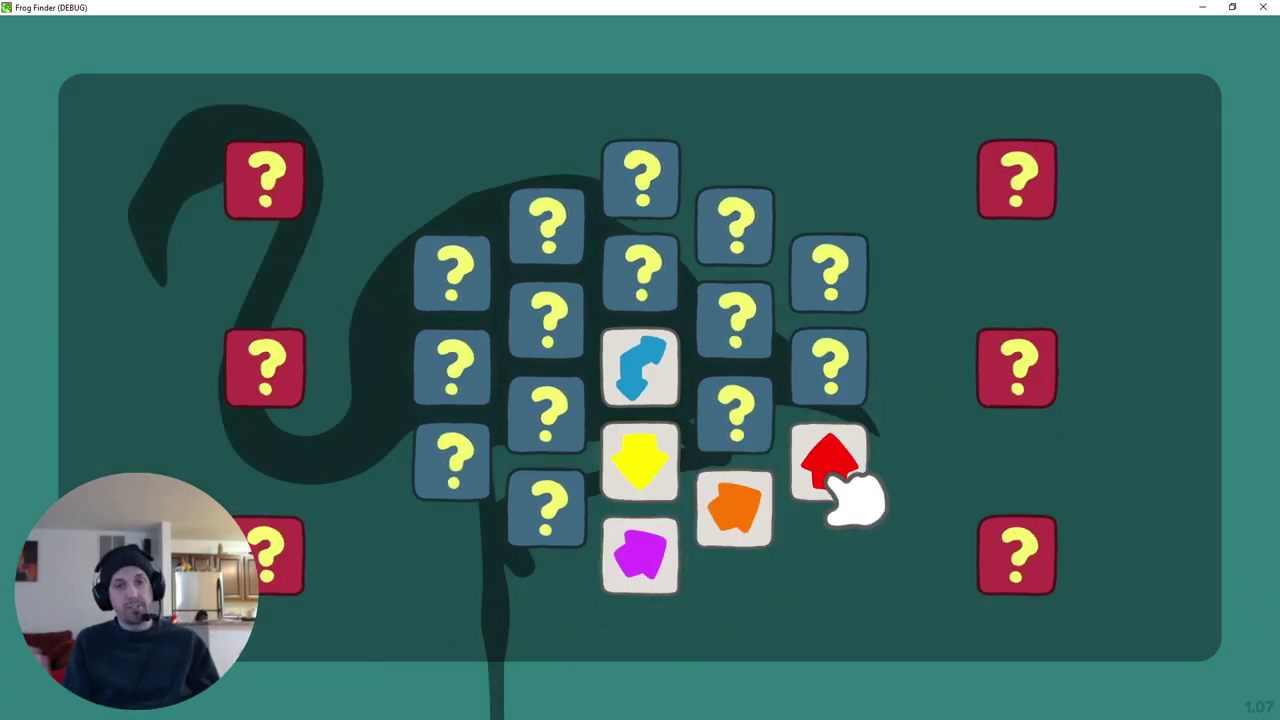
left_click(826, 386)
left_click(832, 292)
left_click(752, 240)
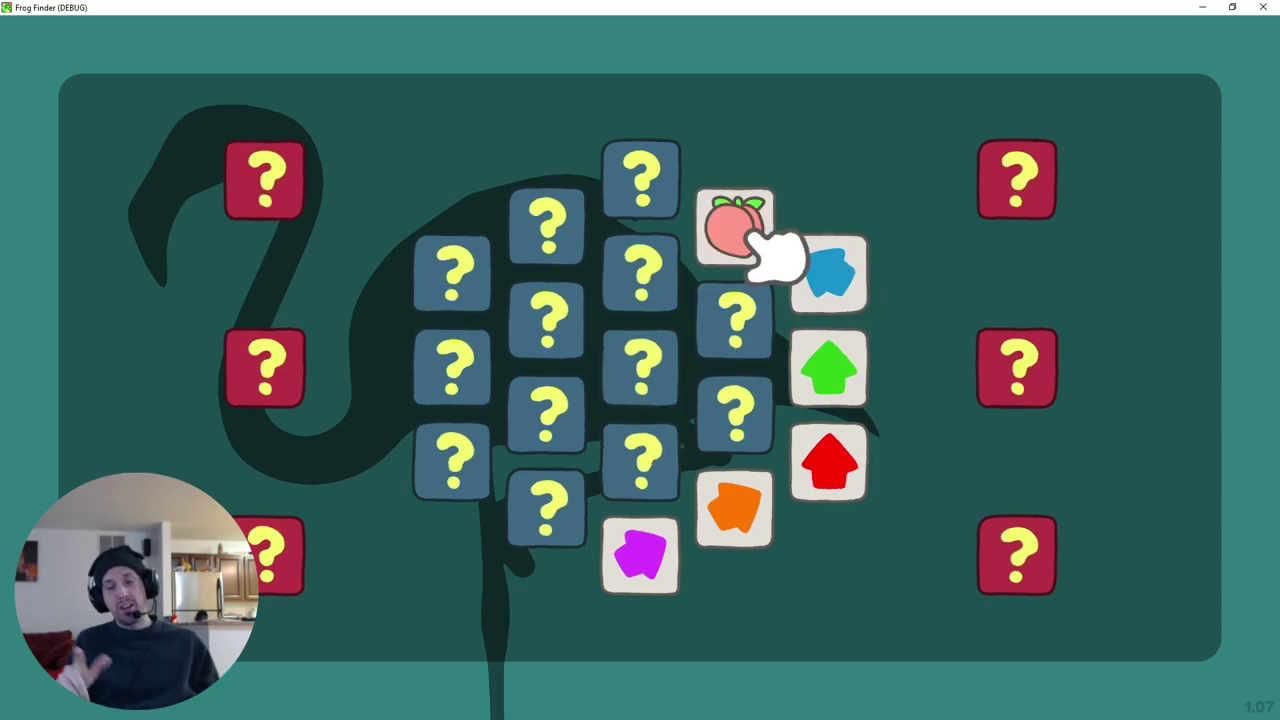
left_click(1030, 375)
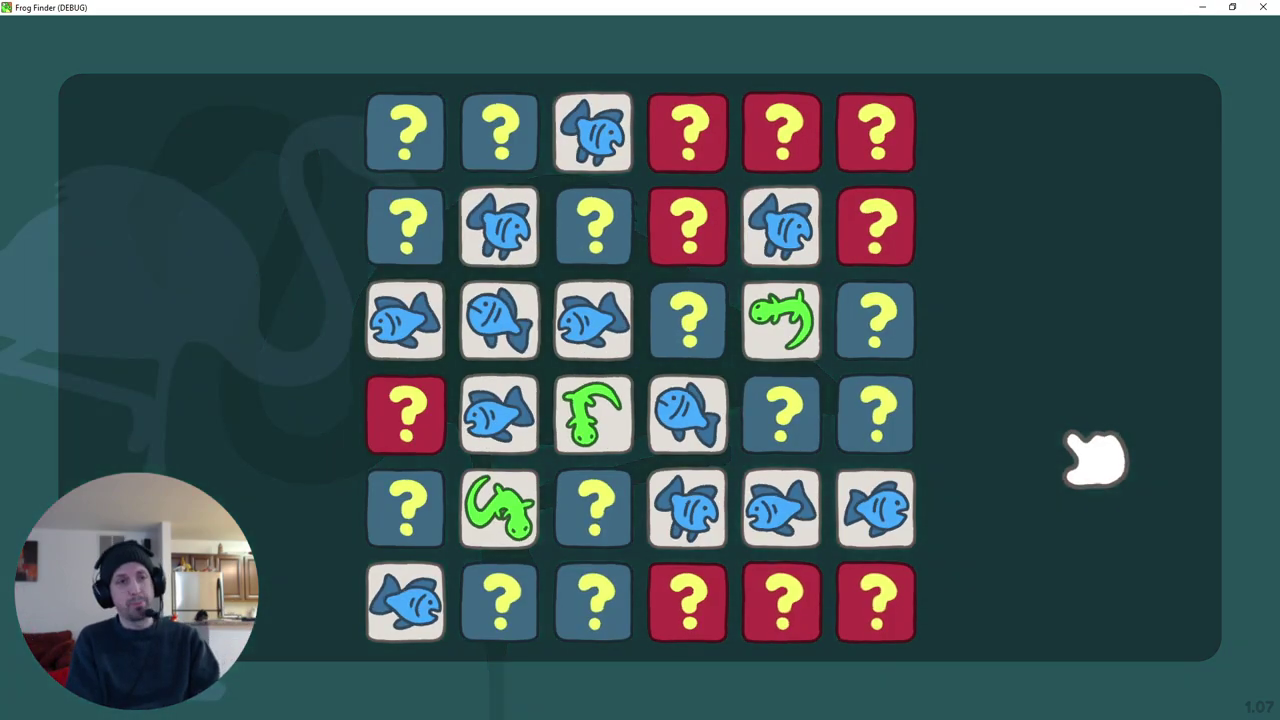
Step: Reveal two red mystery cards in the last row of the fish and lizard puzzle
left_click(690, 612)
left_click(876, 612)
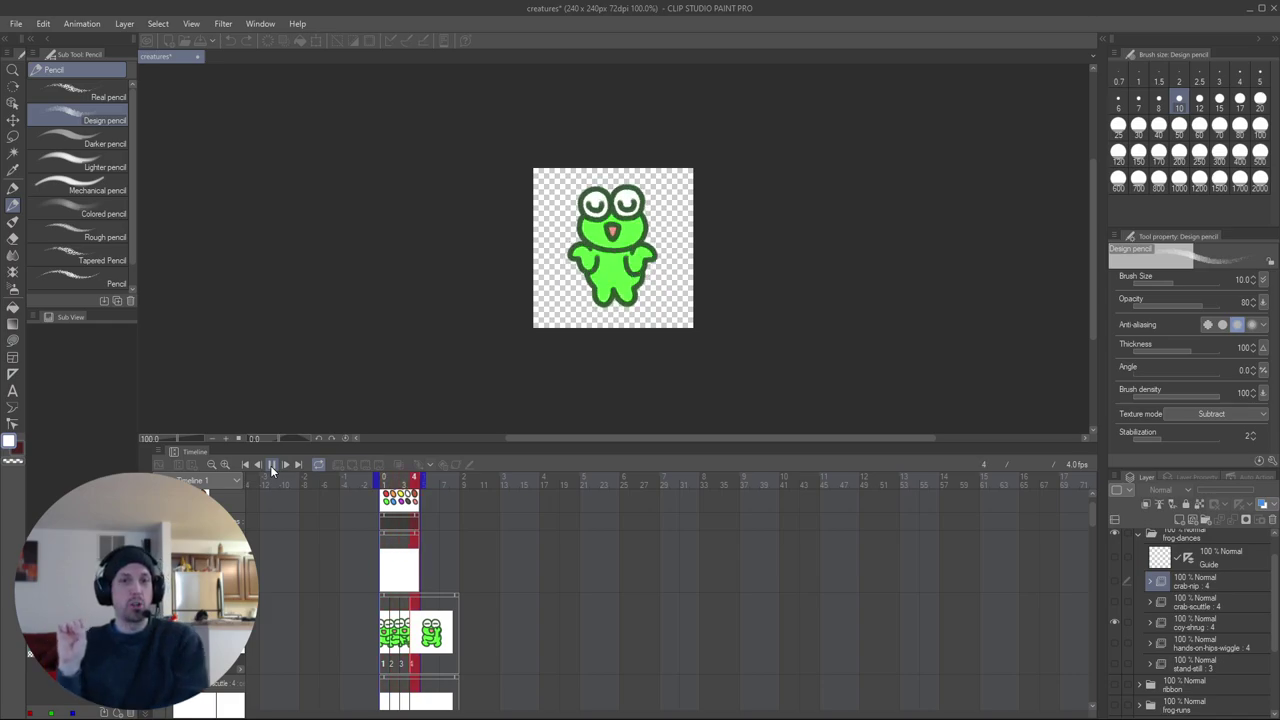
Step: Preview the coy-shrug frog dance in Clip Studio Paint, and view the Honky Tonk pattern's notes in Bosca Ceoil
left_click(271, 466)
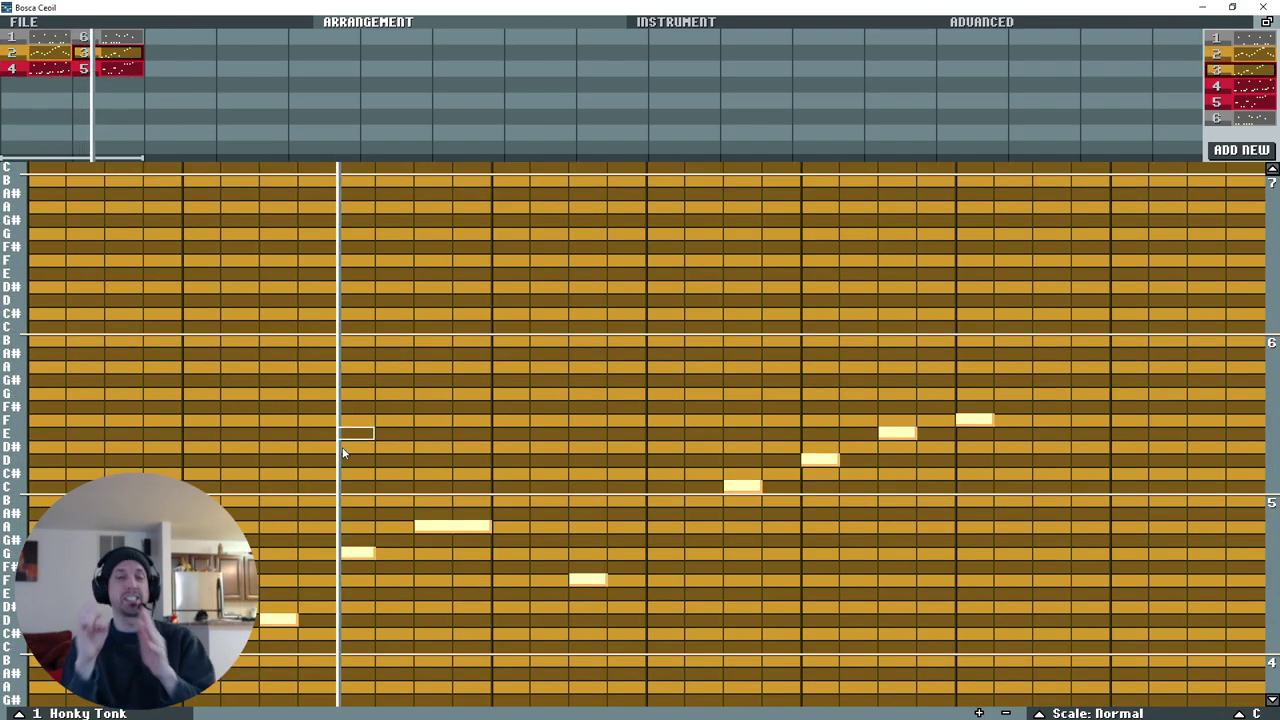
scroll(342, 453, "down", 5)
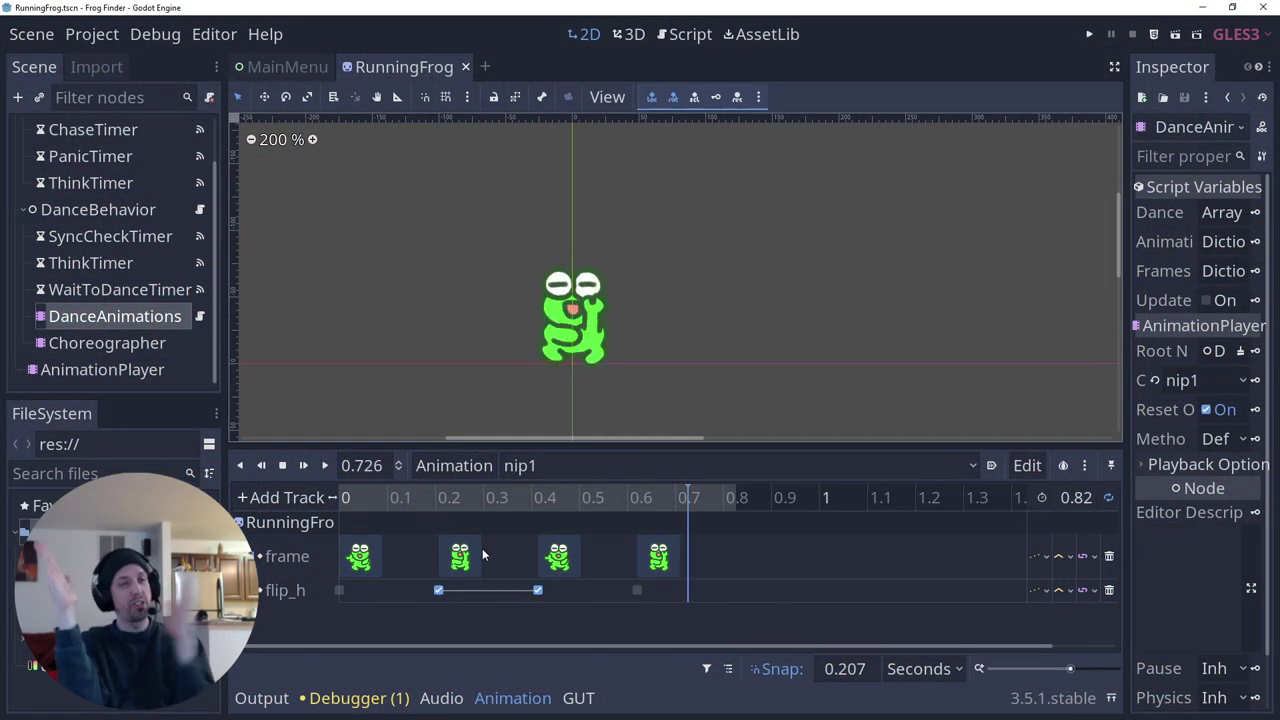
Step: Show the nip2 and nip3 animations of the DanceAnimations player in the RunningFrog scene
scroll(482, 550, "down", 2, "ctrl")
left_click(594, 470)
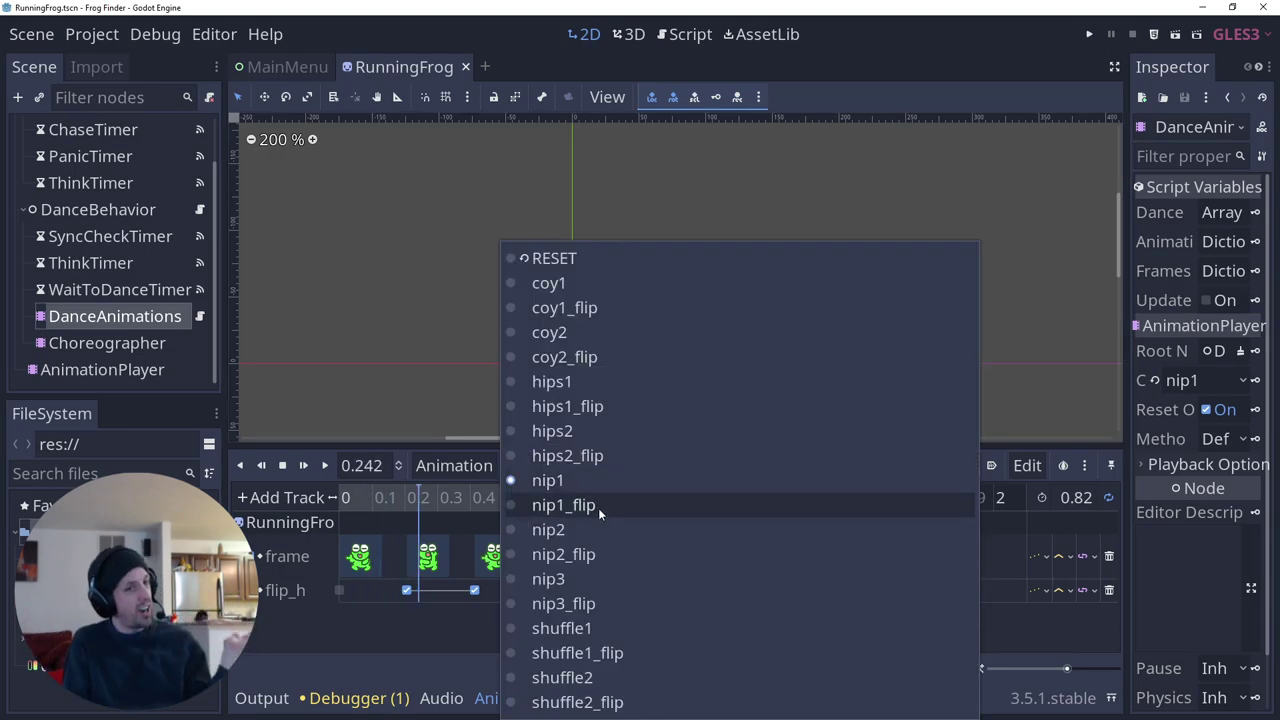
left_click(592, 535)
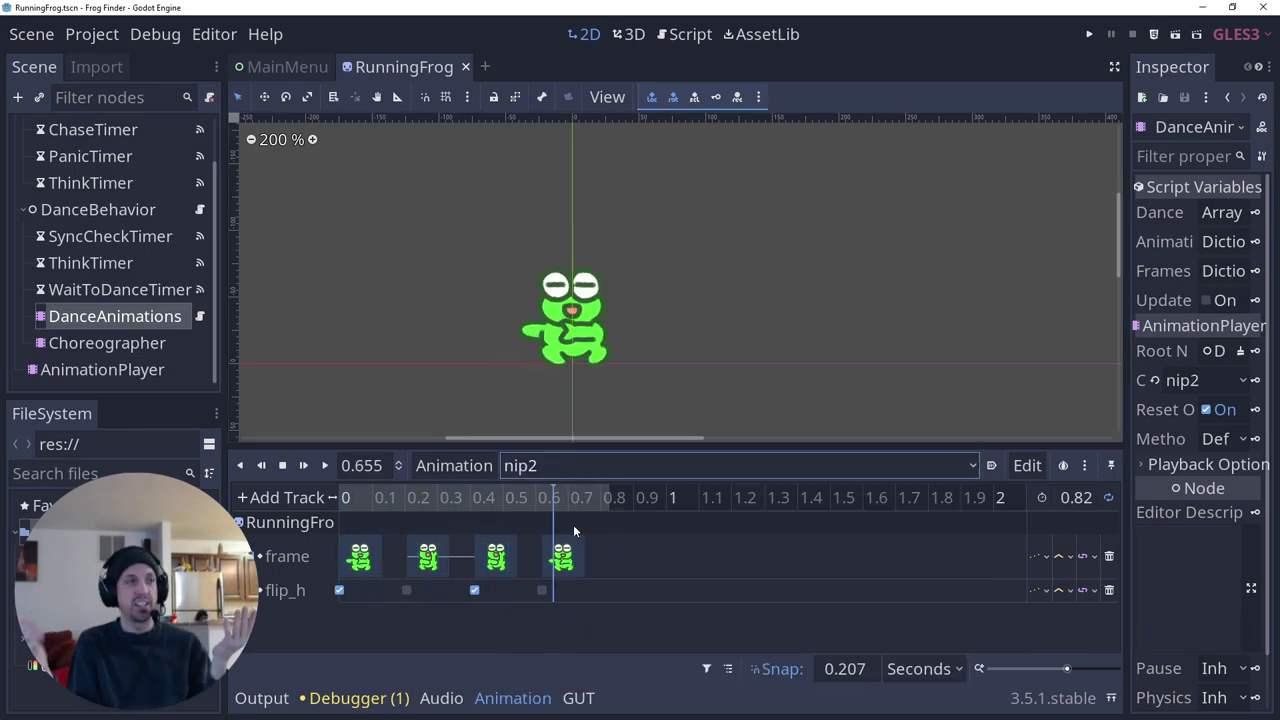
left_click(668, 465)
left_click(613, 580)
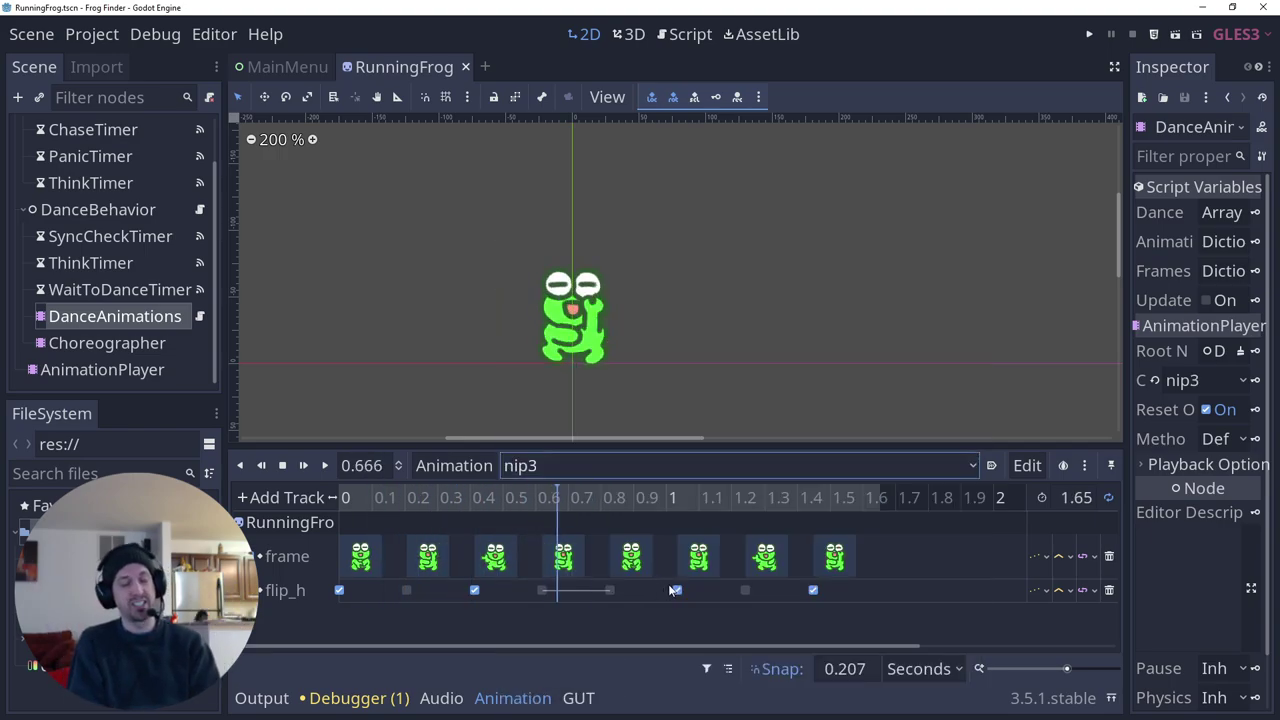
Step: Highlight the desync_amount calculation and threshold check in the frog dance behavior script, with the editor expanded to distraction-free mode
left_click_drag(680, 303, 1101, 306)
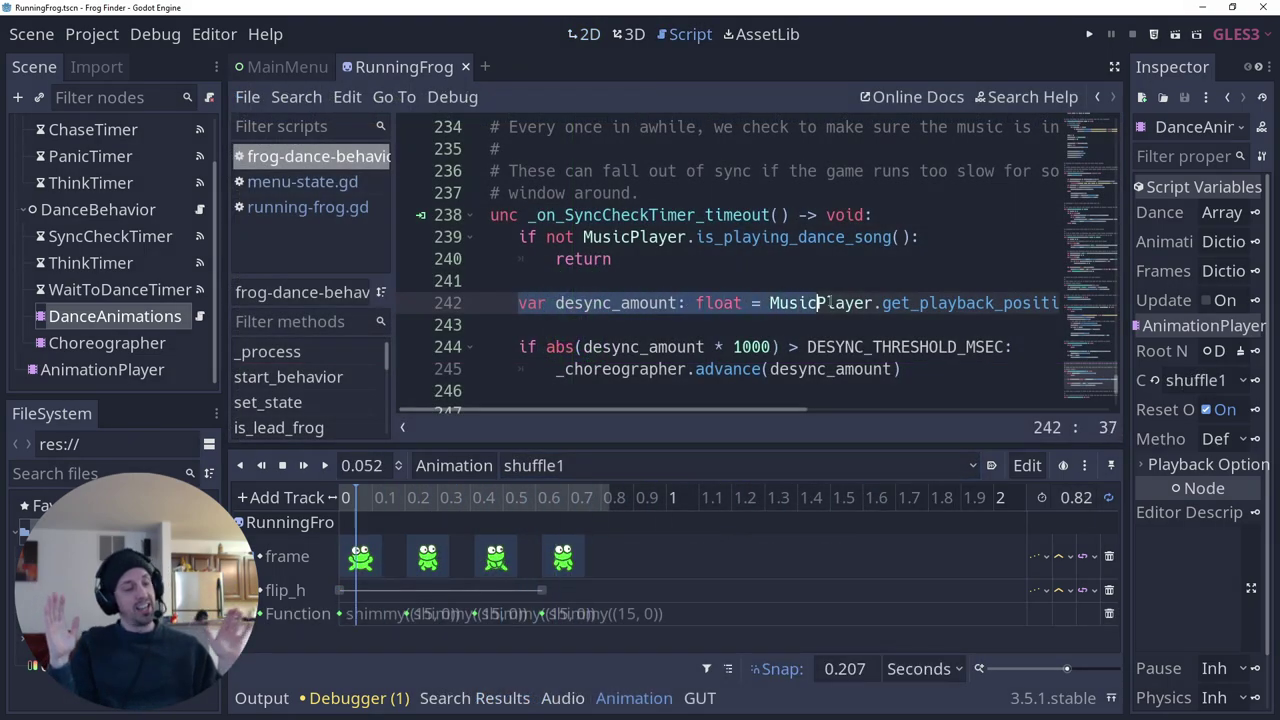
left_click(1114, 66)
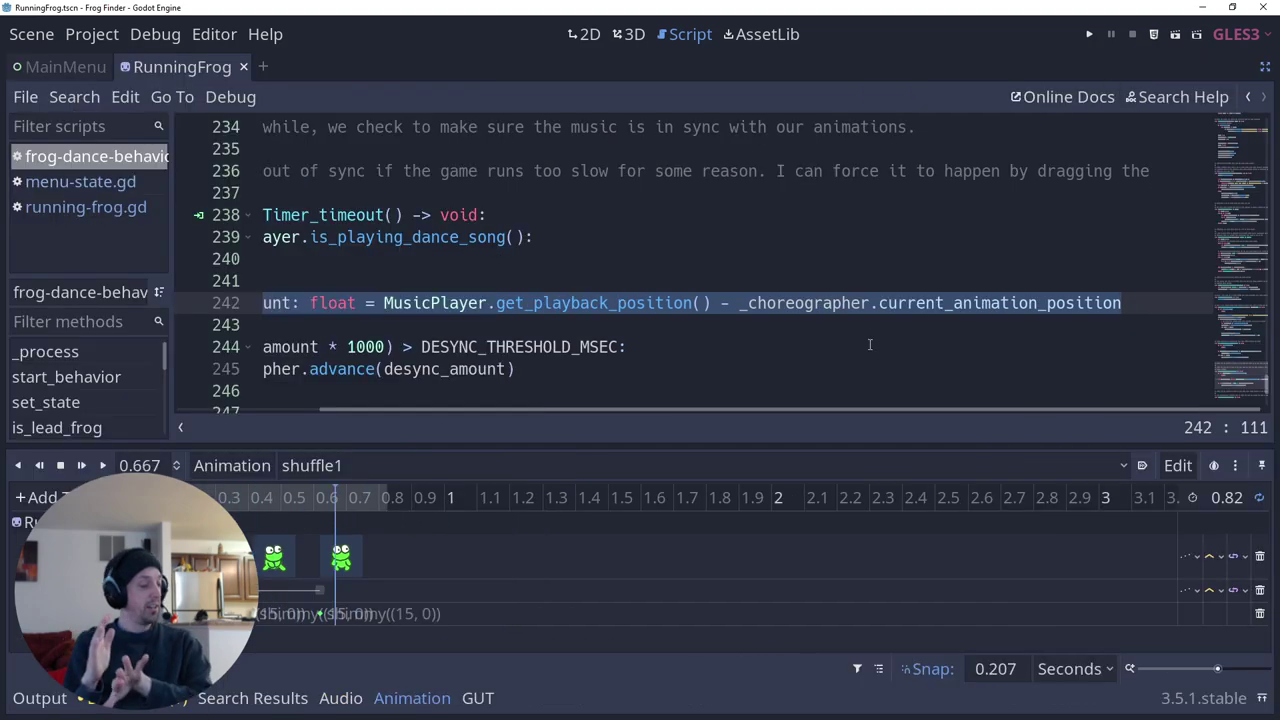
left_click_drag(732, 410, 545, 408)
left_click_drag(688, 370, 223, 350)
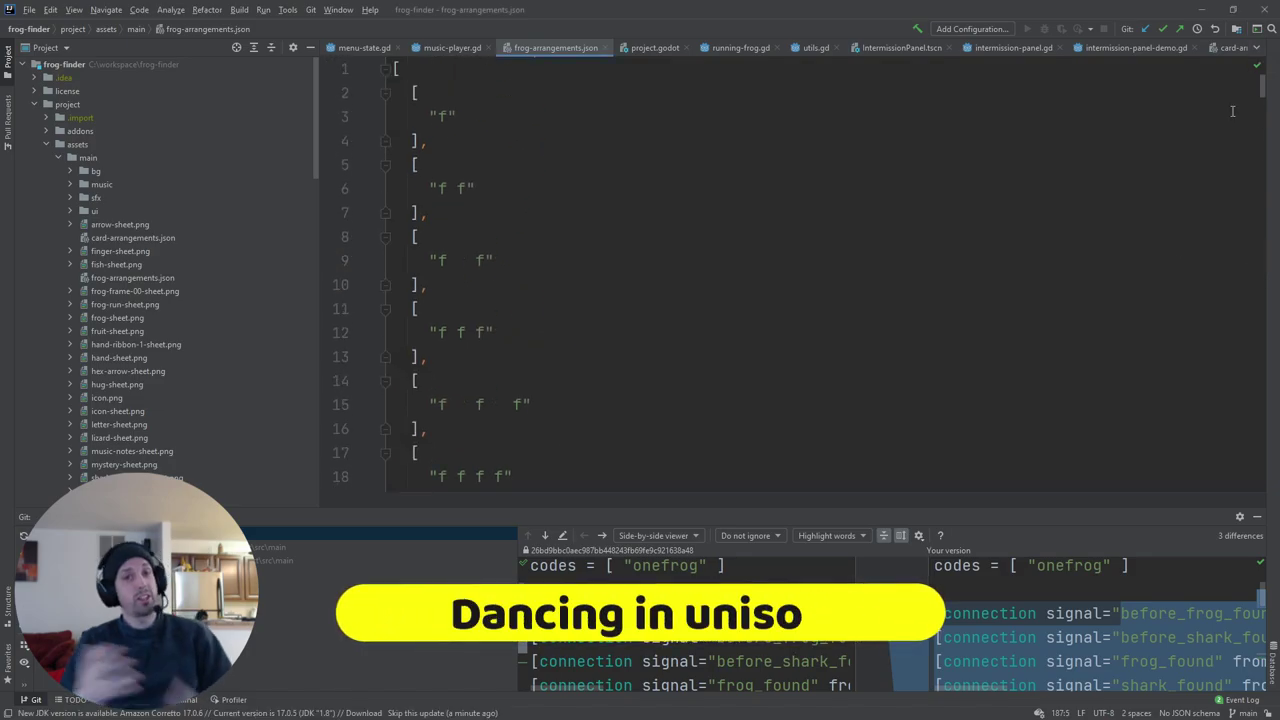
Step: Highlight the one-frog arrangement and the two two-frog arrangements at the start of frog-arrangements.json
left_click_drag(478, 117, 474, 98)
left_click_drag(491, 188, 492, 165)
left_click_drag(510, 260, 508, 233)
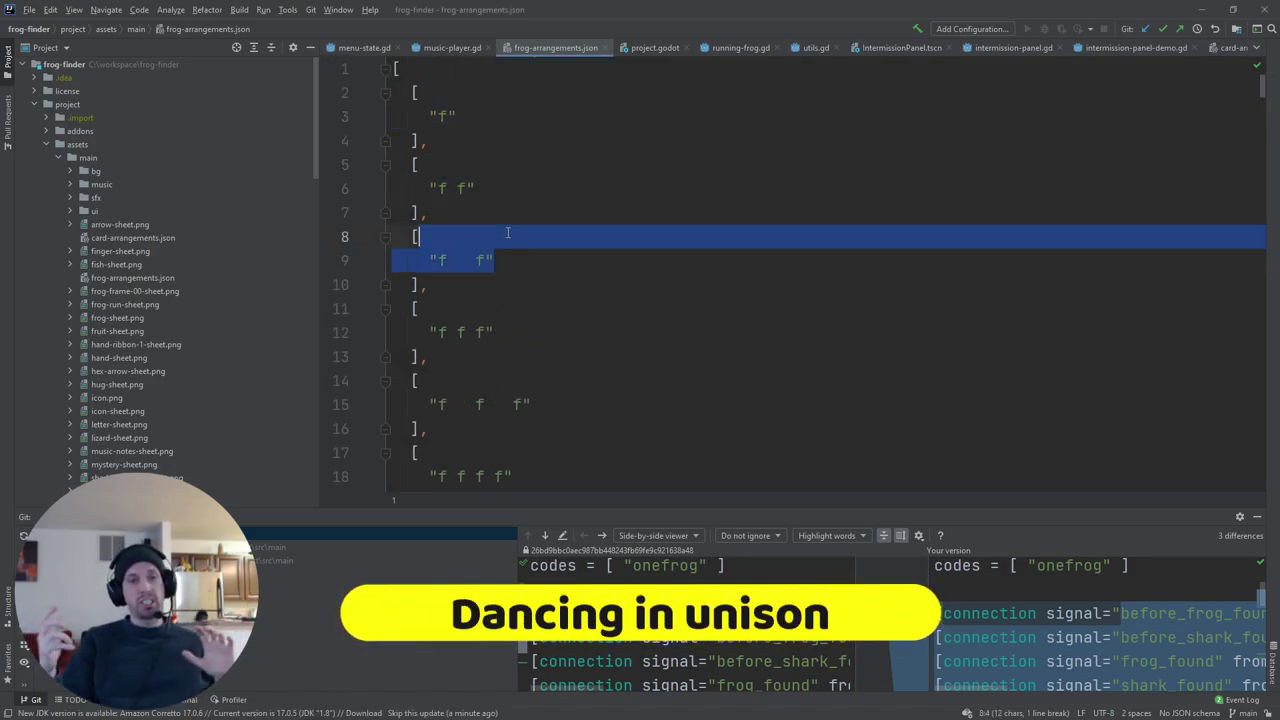
Step: Highlight the two-row frog arrangements at lines 41–44 and 46–49 of frog-arrangements.json
left_click_drag(1262, 94, 1259, 108)
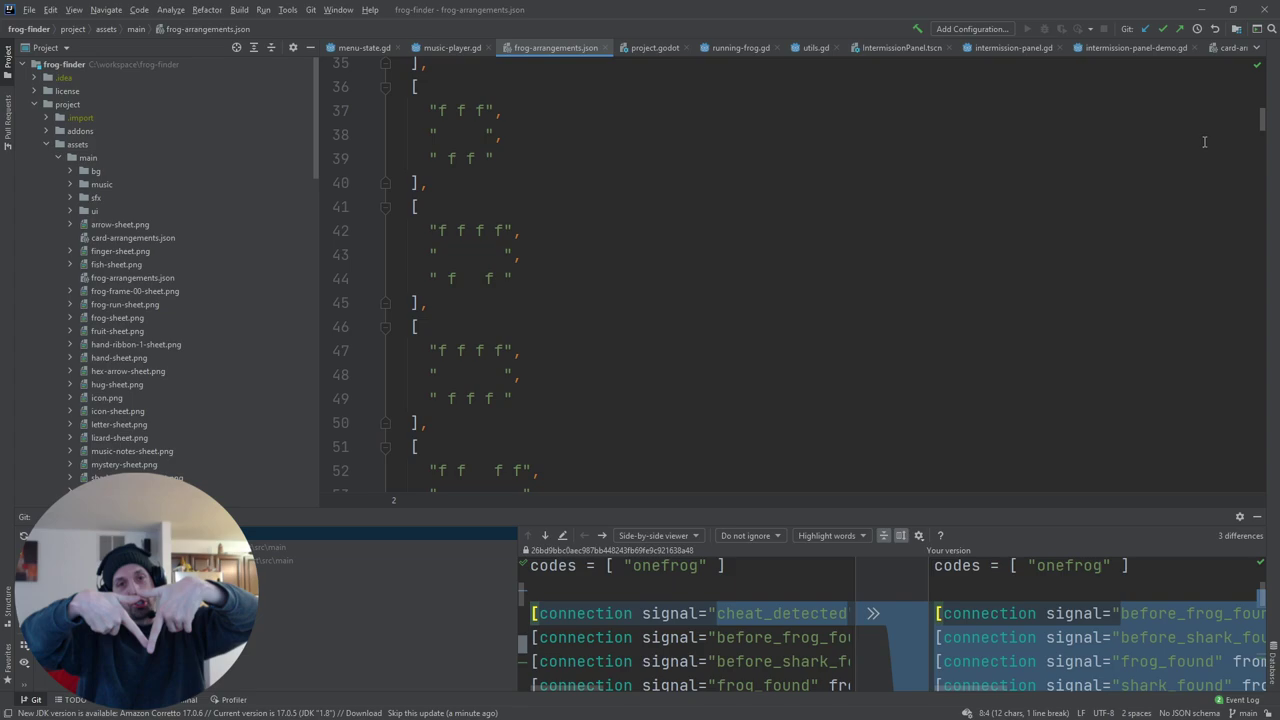
left_click_drag(560, 280, 560, 208)
left_click_drag(525, 398, 1150, 325)
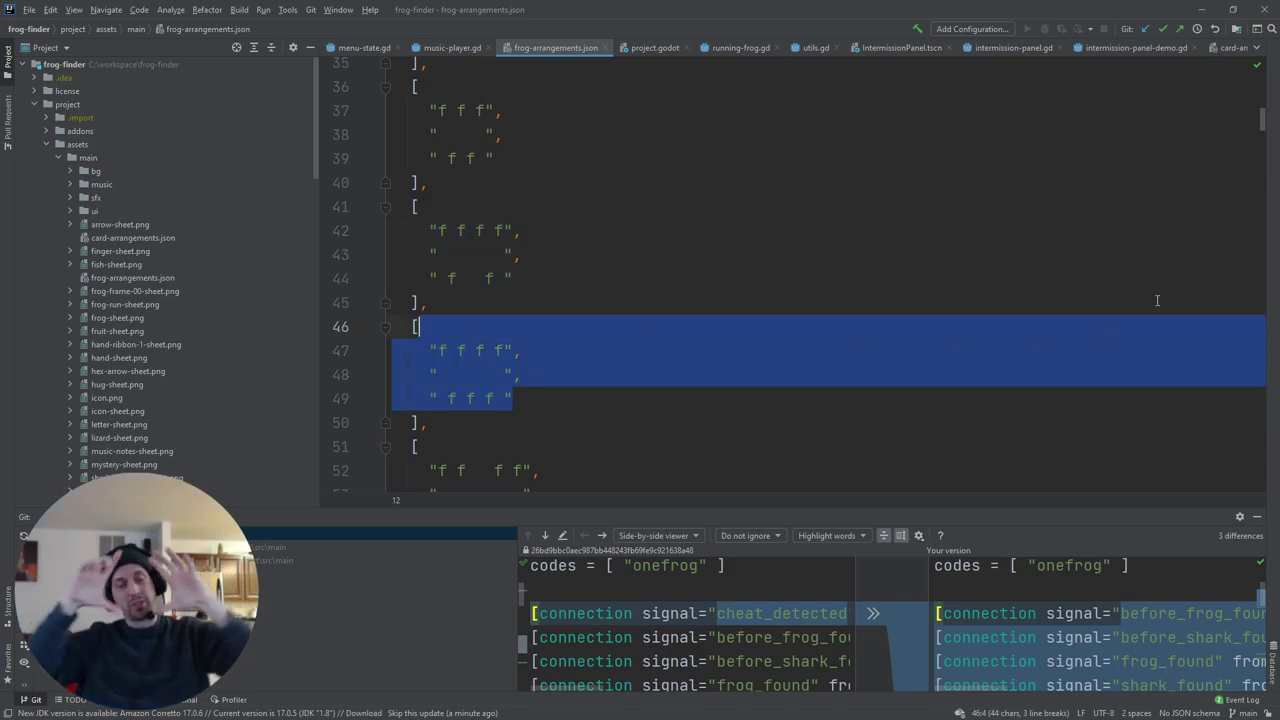
Step: Highlight the frog arrangements at lines 91–94 and 96–99, and look through the rest of frog-arrangements.json
left_click_drag(1263, 122, 1261, 171)
left_click_drag(533, 297, 551, 223)
left_click_drag(536, 414, 418, 342)
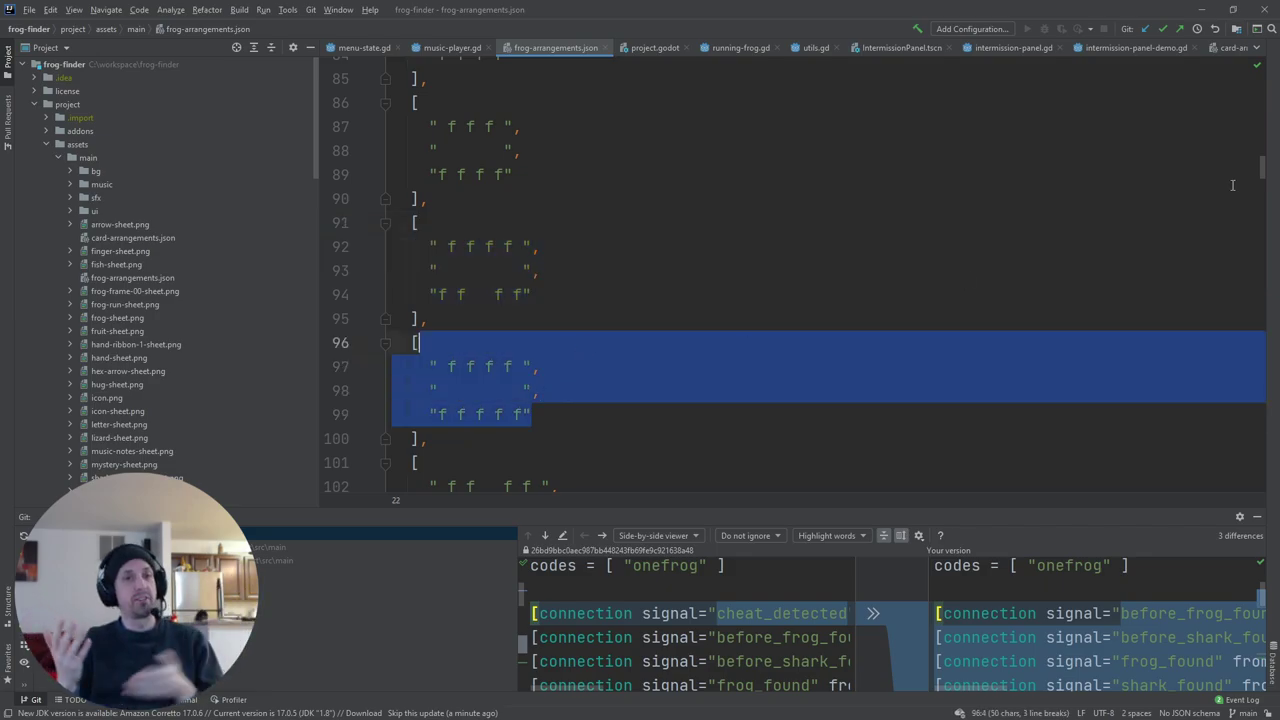
left_click_drag(1263, 179, 1240, 469)
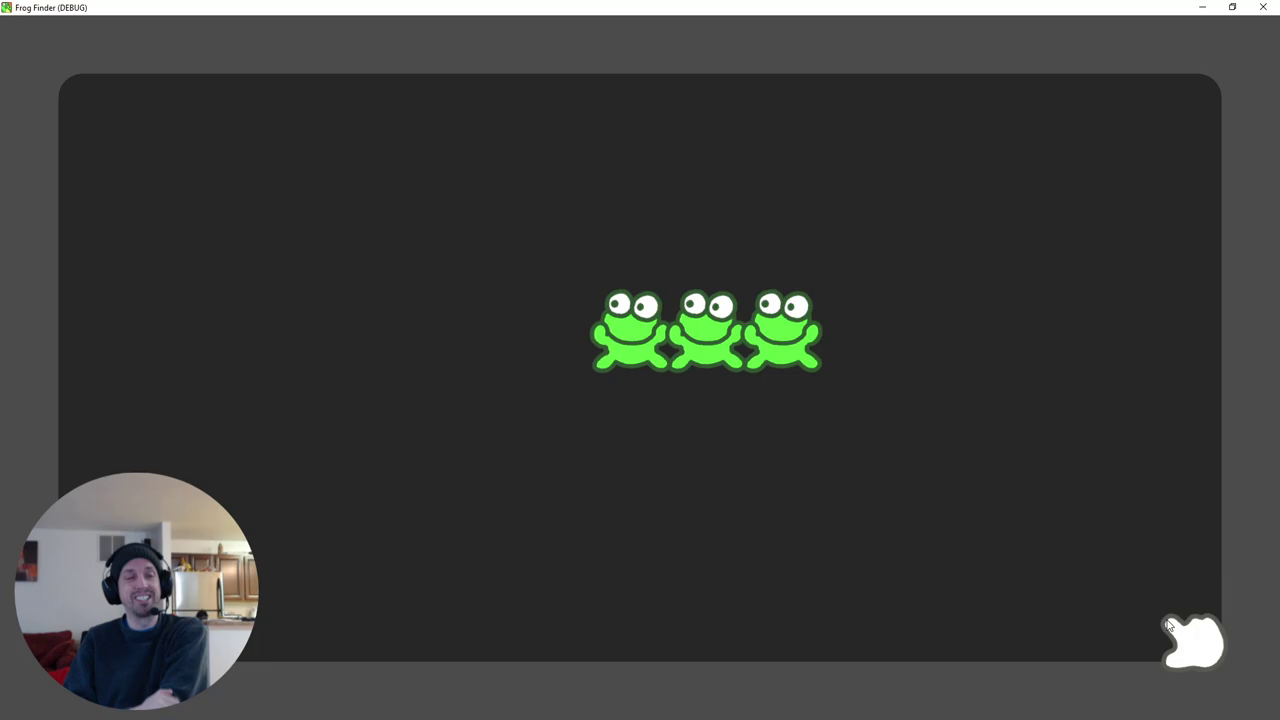
left_click(1168, 625)
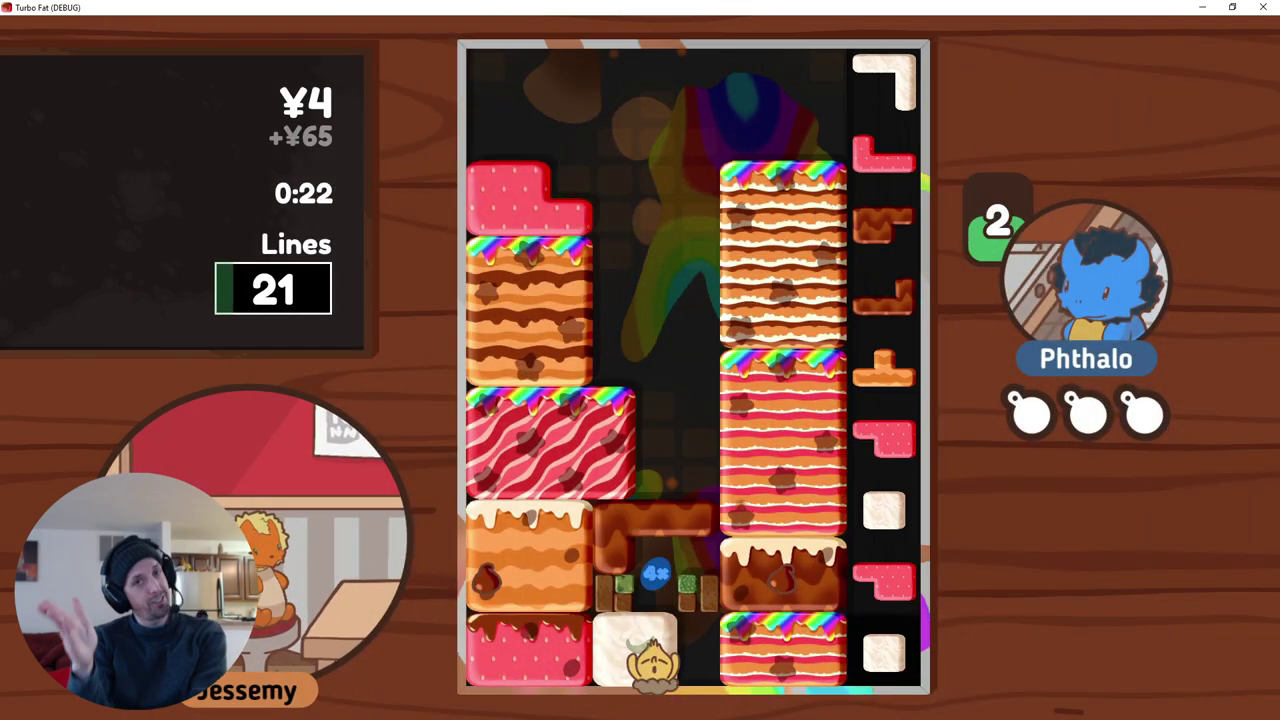
Step: Score an L-Squish Single in Turbo Fat, and stack the next two pieces on either side of the well
key("Down")
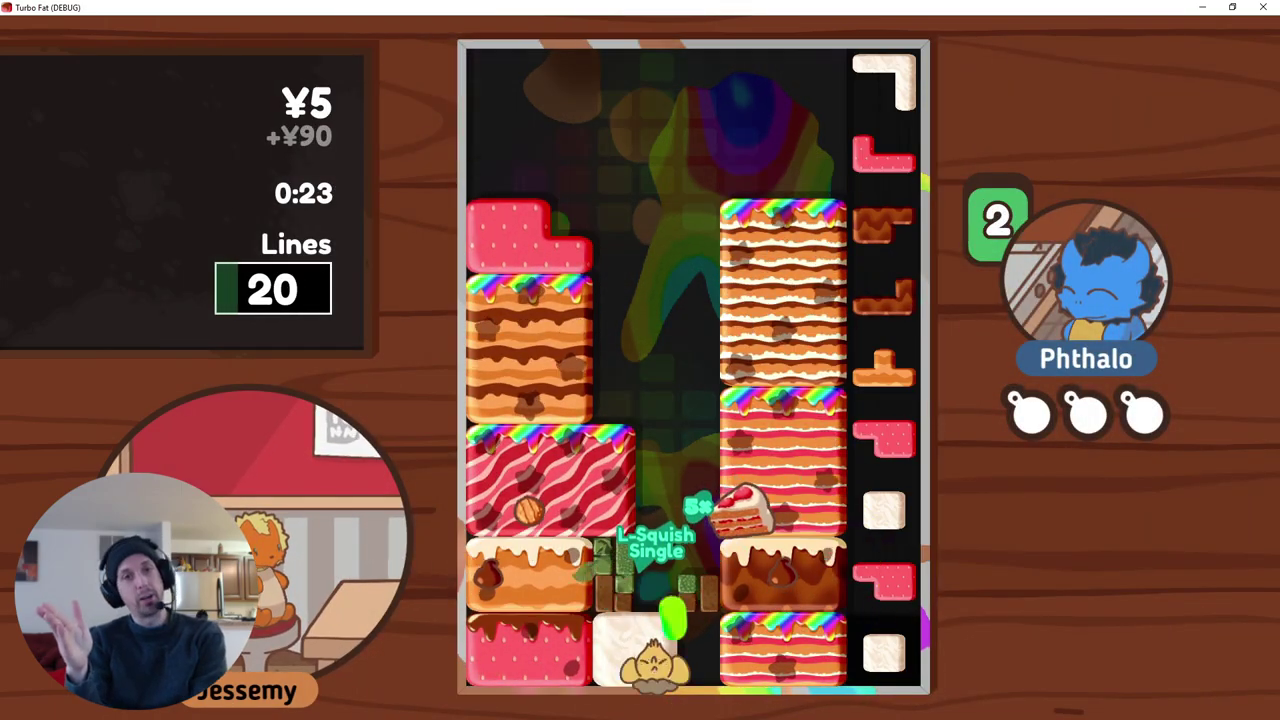
key("x")
key("Right")
key("space")
key("x")
key("x")
key("Left")
key("space")
Step: Rotate and drop the night-mode pieces into the central well to clear lines
key("z")
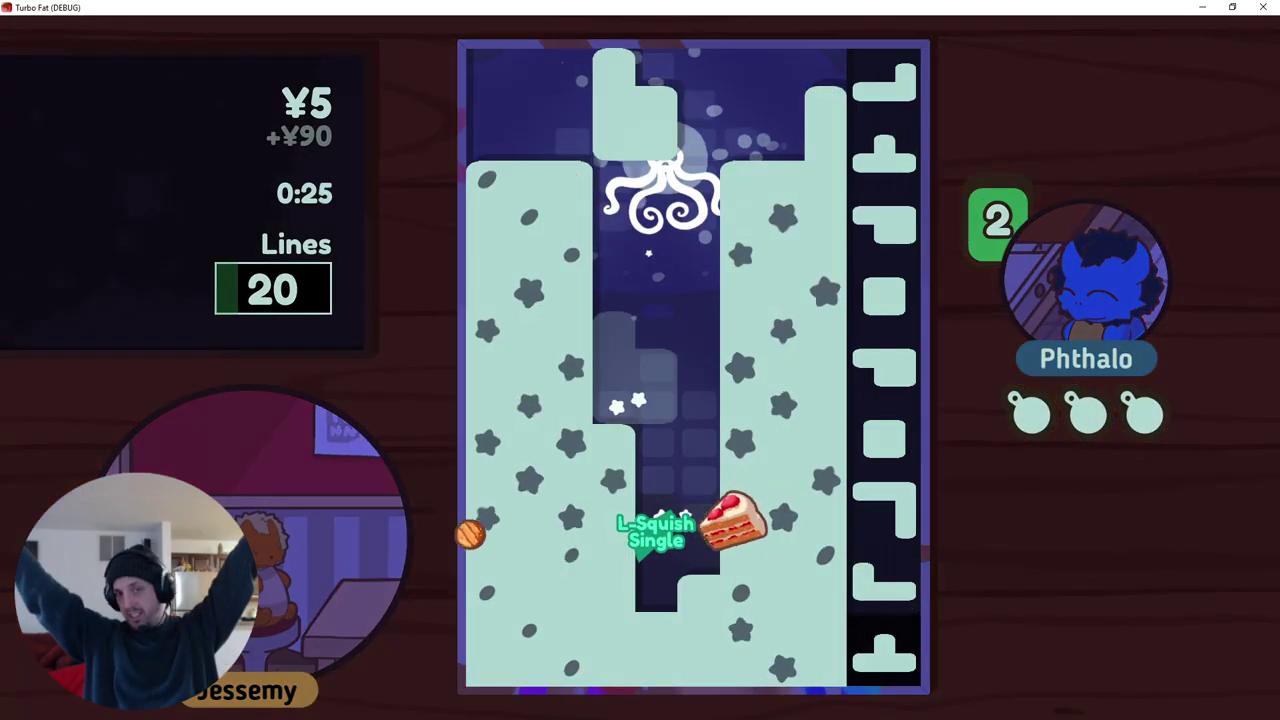
key("space")
key("z")
key("Right")
key("space")
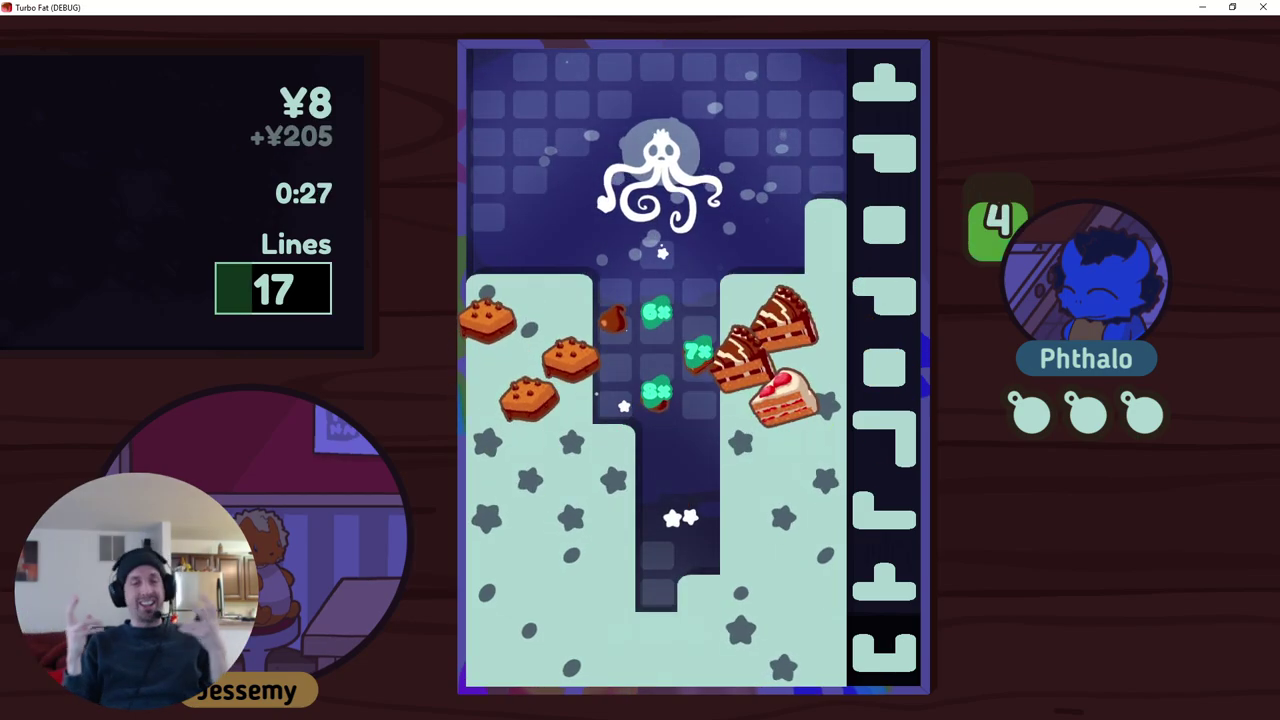
key("x")
key("space")
key("Up")
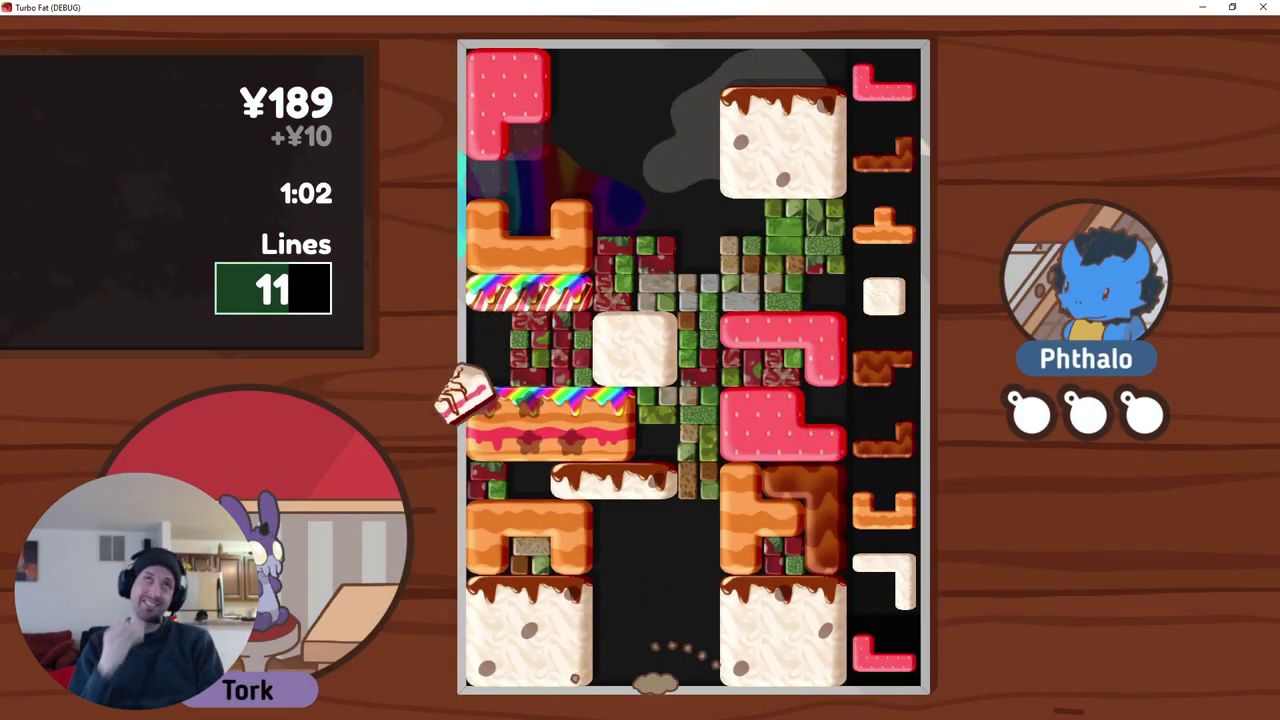
Step: Rotate the next pink and chocolate pieces and drop them towards the left side of the playfield
key("x")
key("Left")
key("space")
key("x")
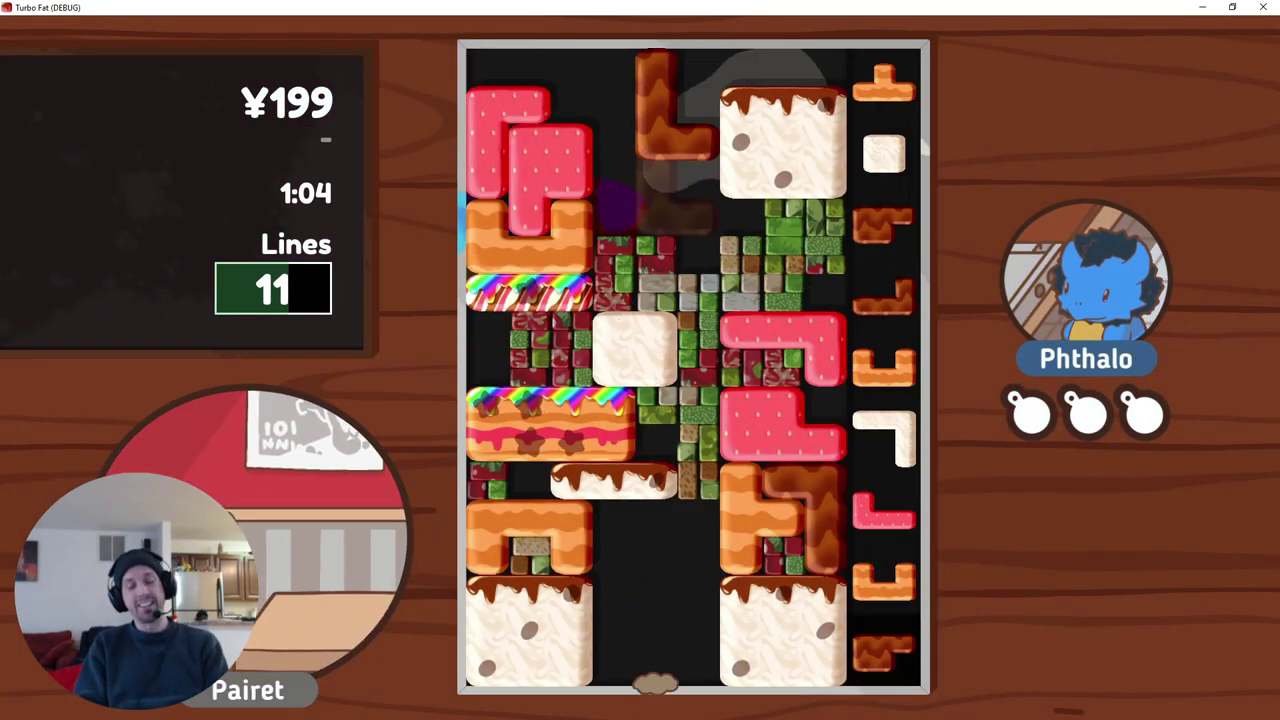
key("Left")
key("space")
Step: Rotate the next piece and drop it to score a T-Squish Double
key("x")
key("Right")
key("space")
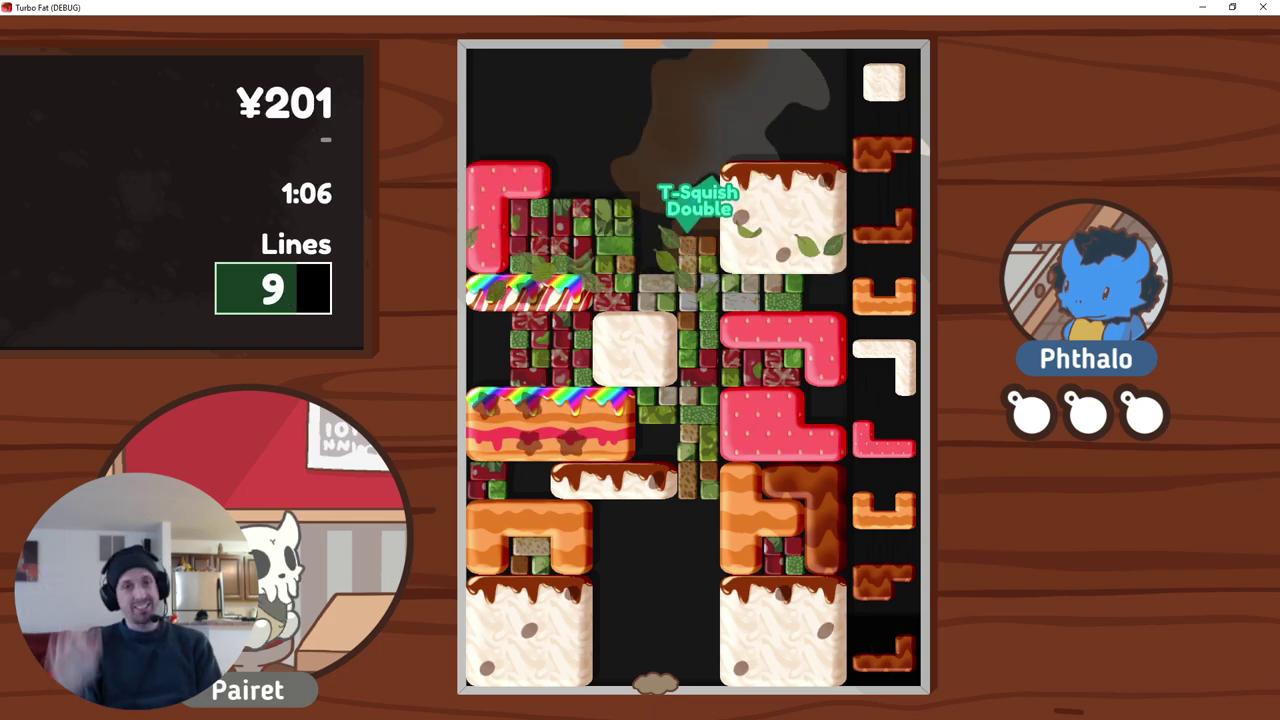